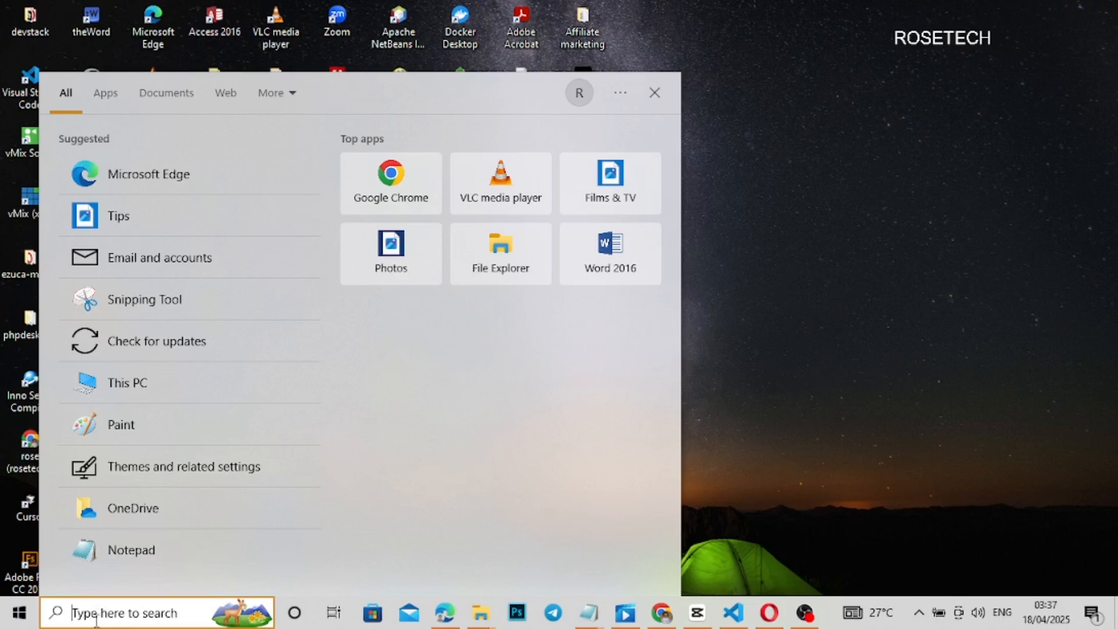
- Find the XAMPP Control Panel with a Windows search for "xam" and launch it
text(xam)
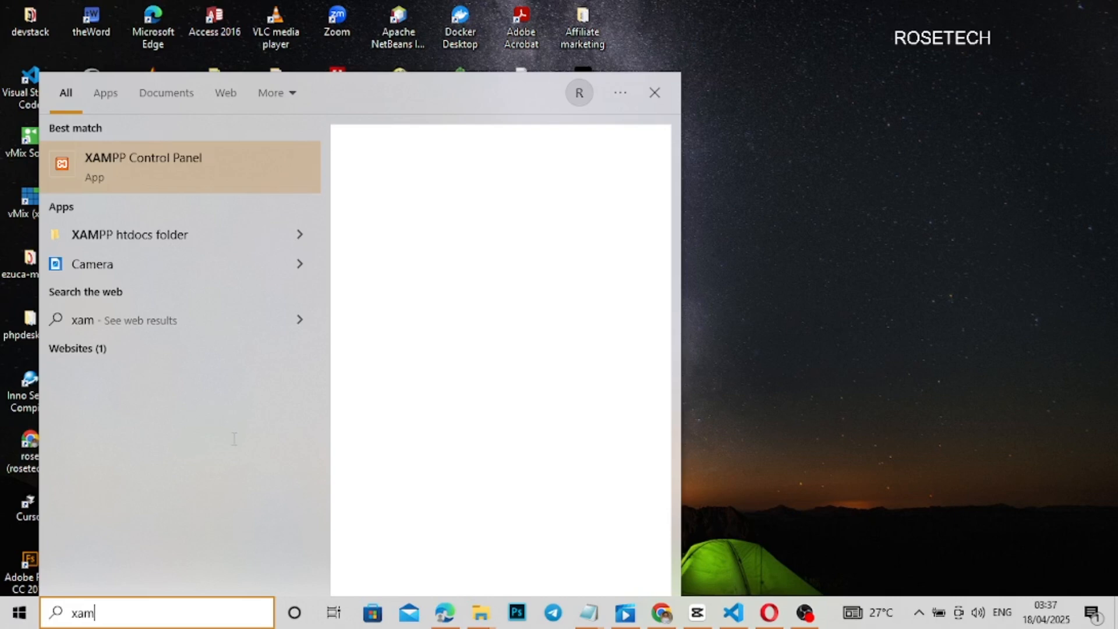
click(149, 169)
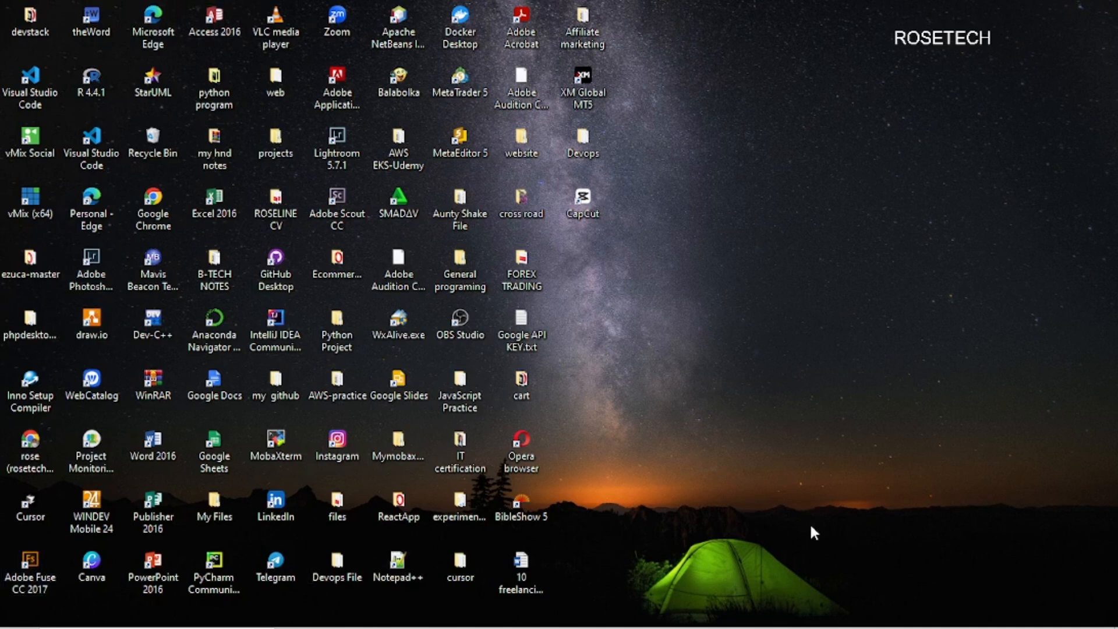
key(v)
mouse_move(295, 622)
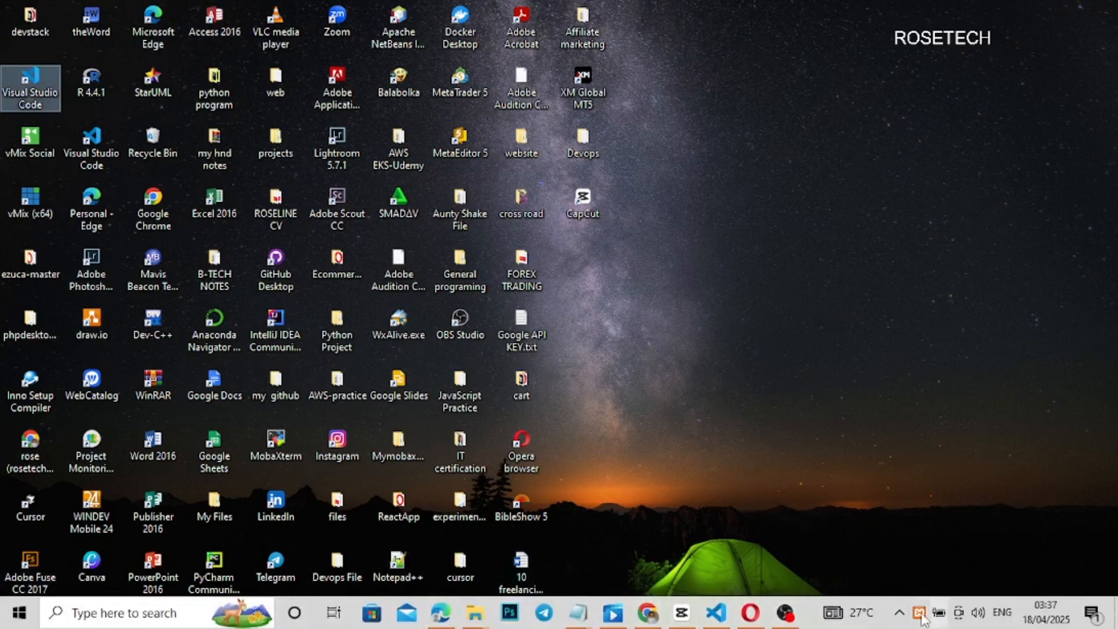
click(156, 614)
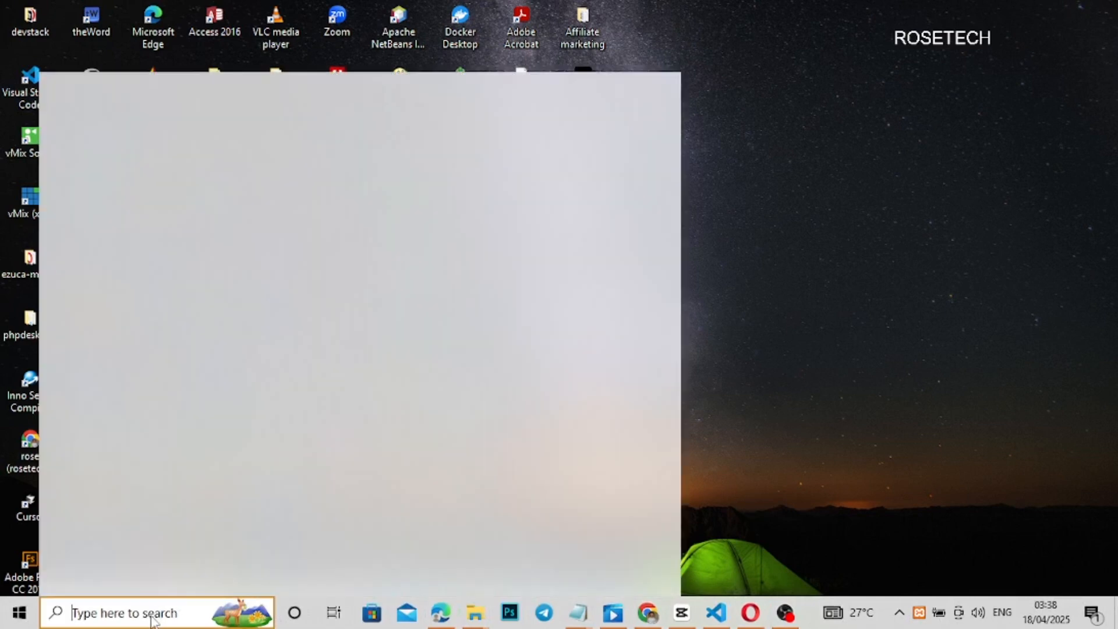
text(xam)
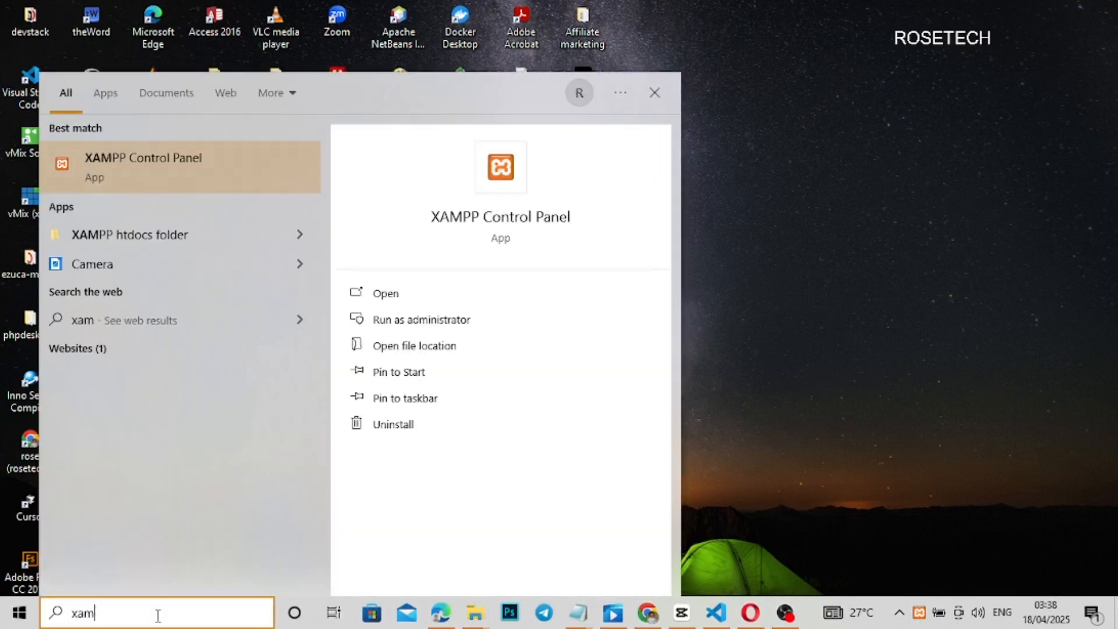
key(Return)
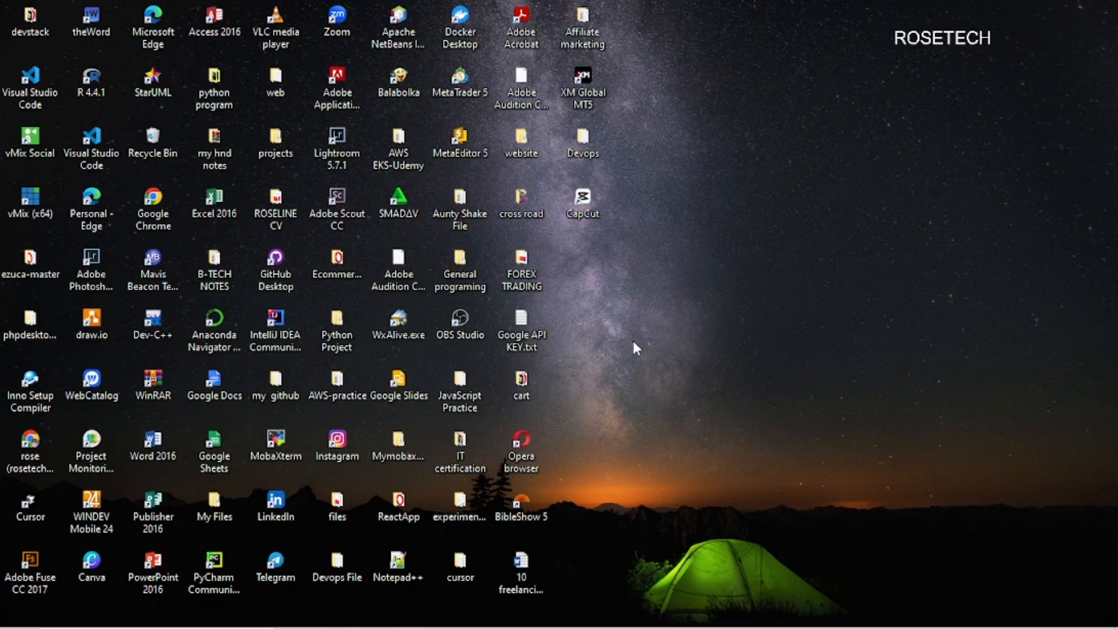
- Switch to the Pictures window of File Explorer and browse to the htdocs folder inside xampp on Local Disk (C:)
mouse_move(482, 618)
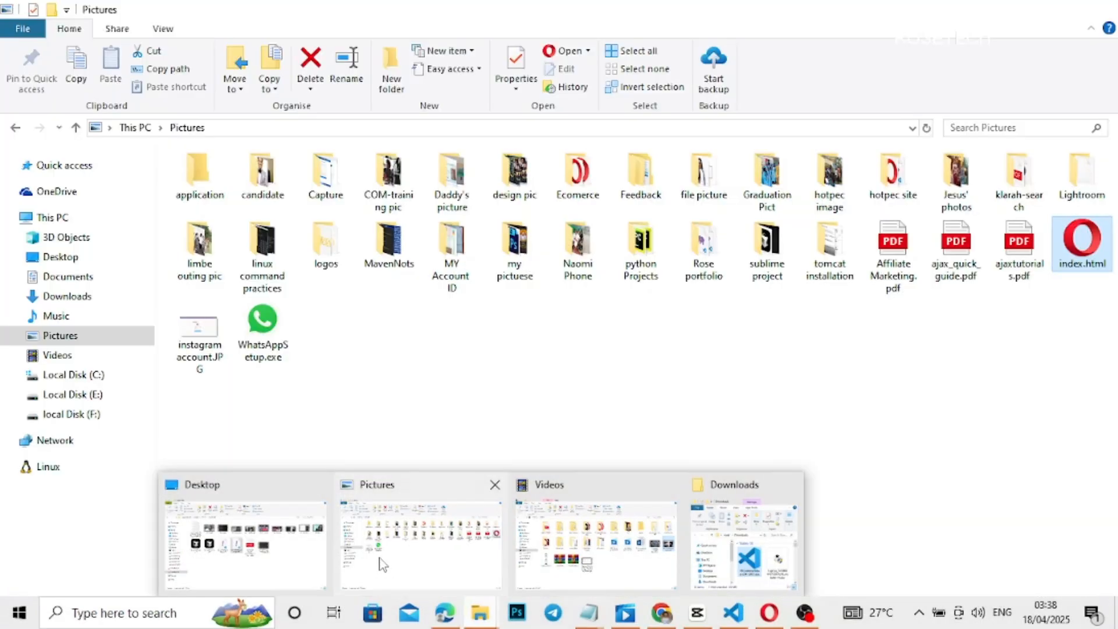
click(383, 562)
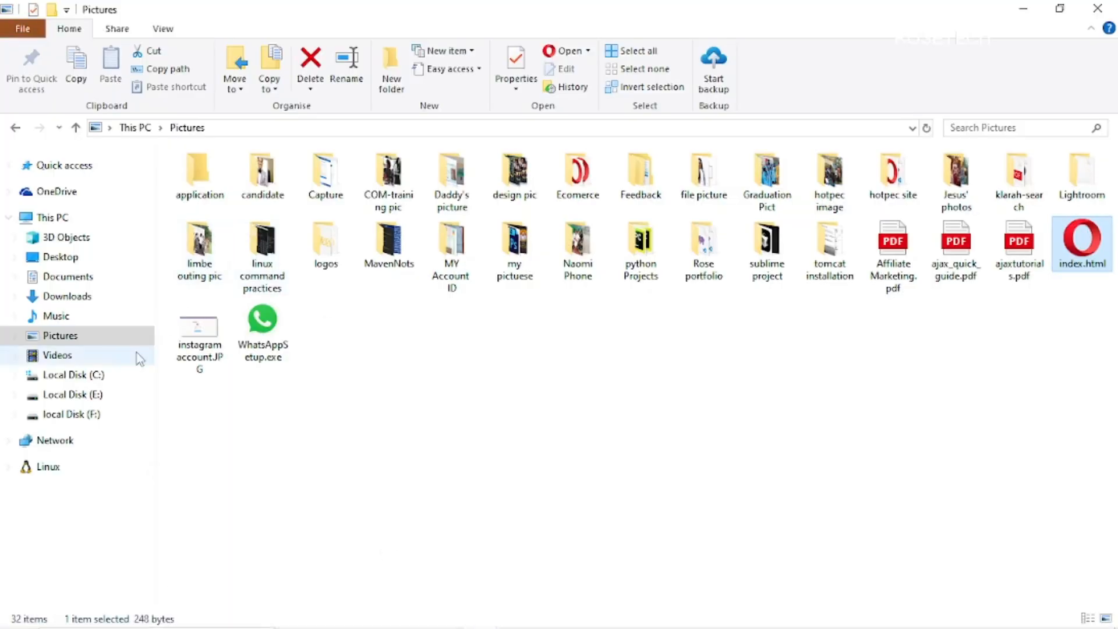
click(67, 376)
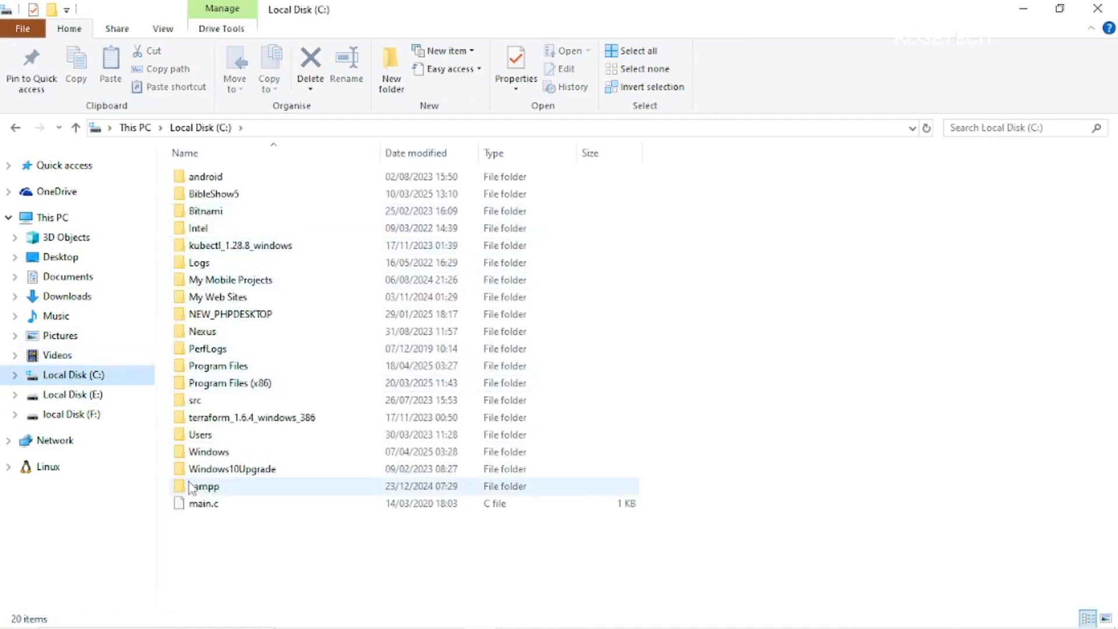
double_click(191, 488)
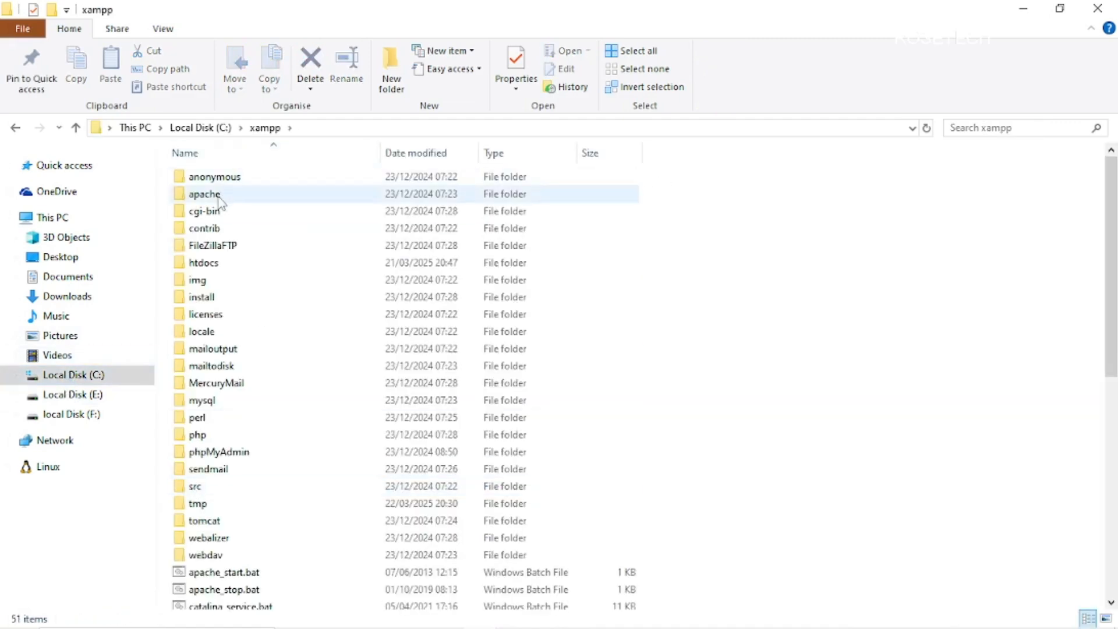
double_click(204, 262)
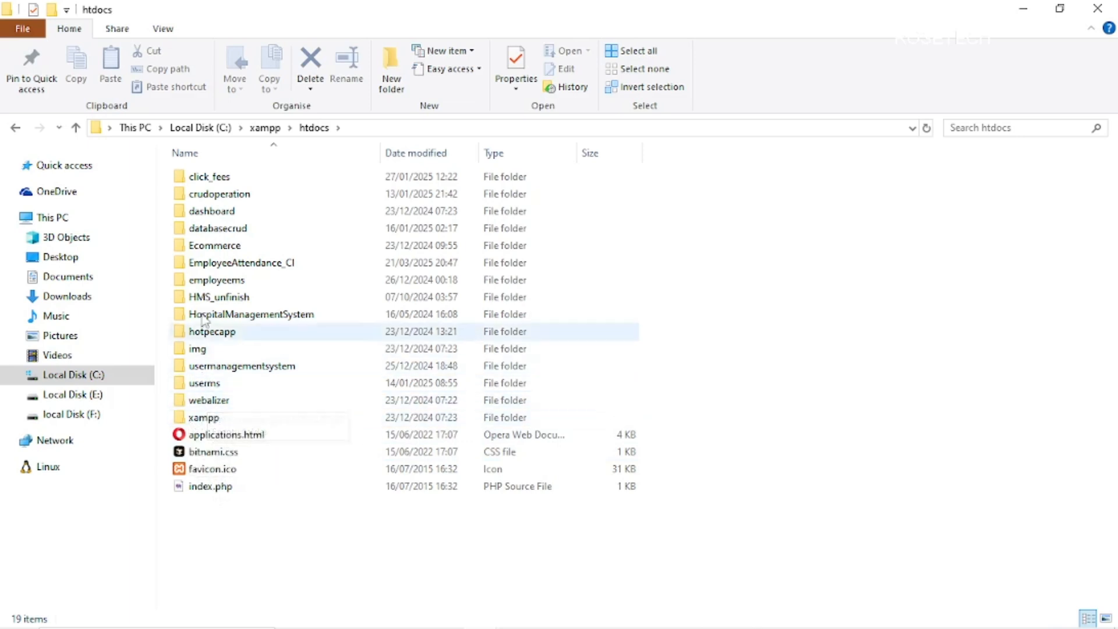
- Try to bring up the XAMPP Control Panel from the hidden notification icons, cancelling the Opera quit prompt and putting its window away
mouse_move(831, 617)
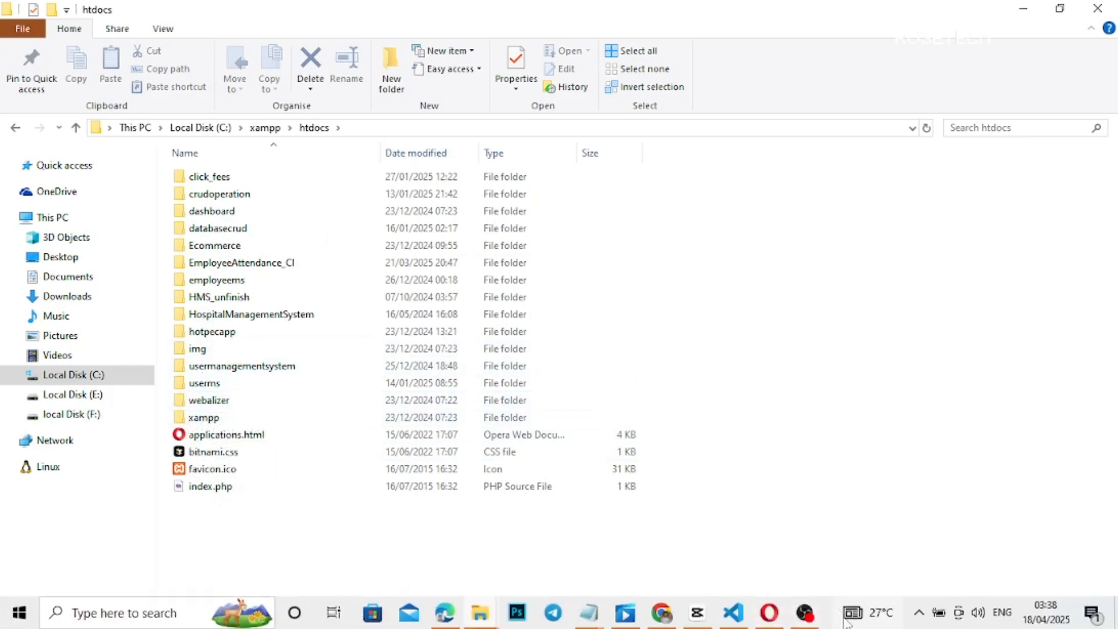
click(921, 615)
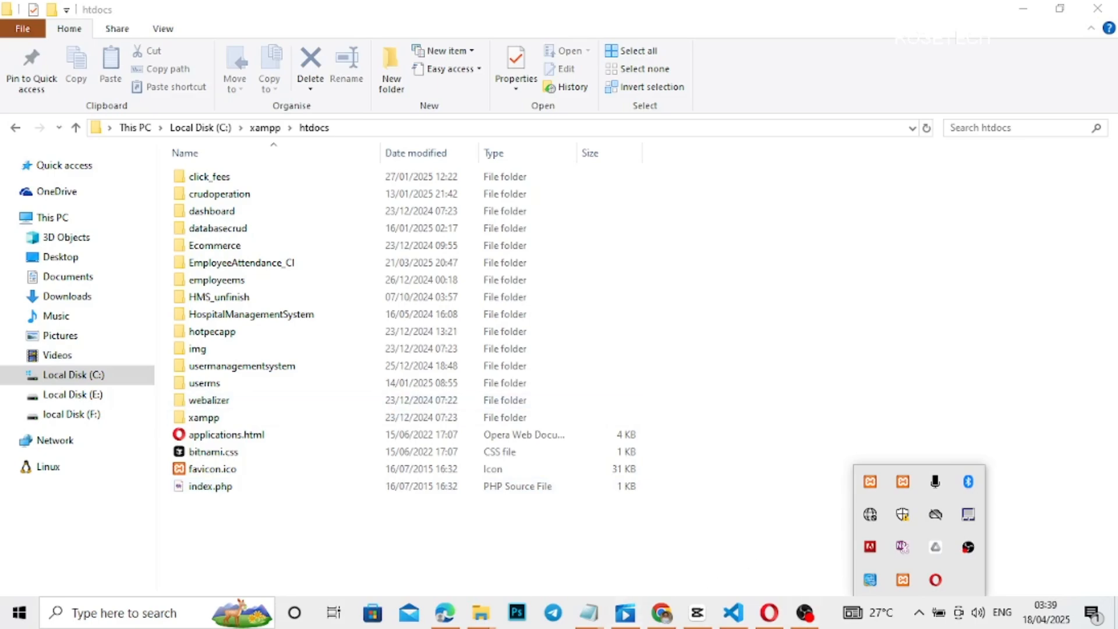
click(764, 619)
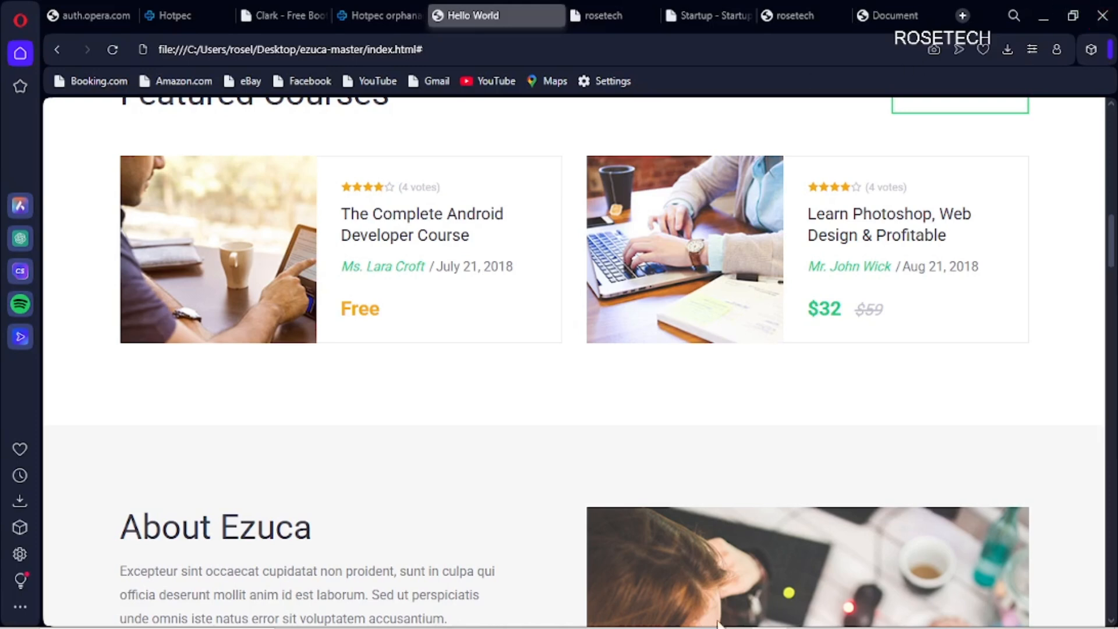
mouse_move(721, 626)
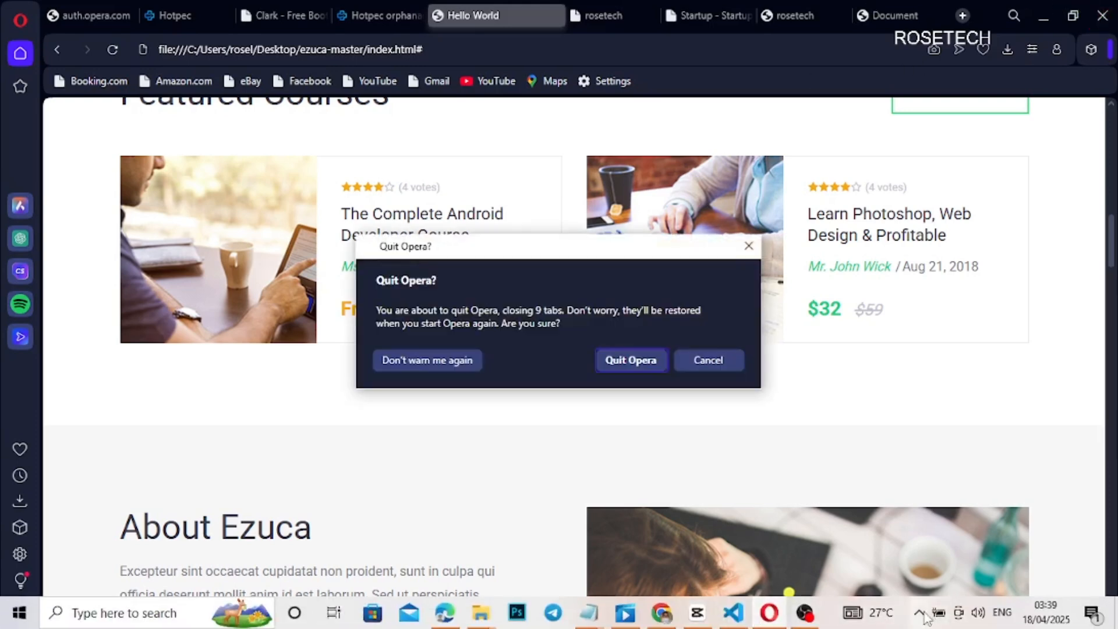
click(680, 364)
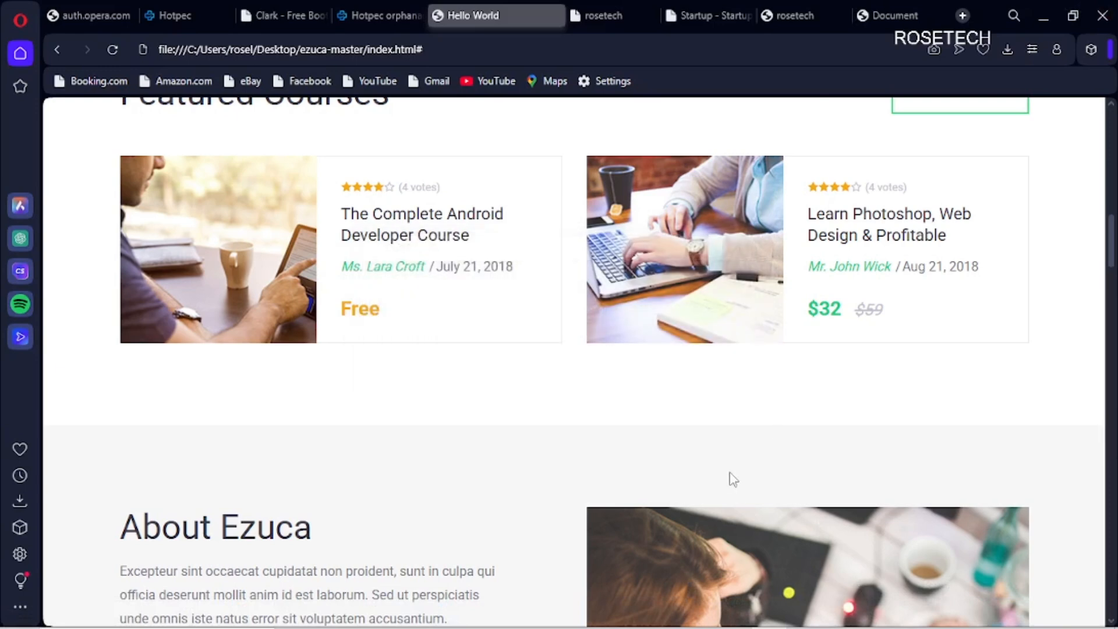
mouse_move(733, 626)
click(919, 612)
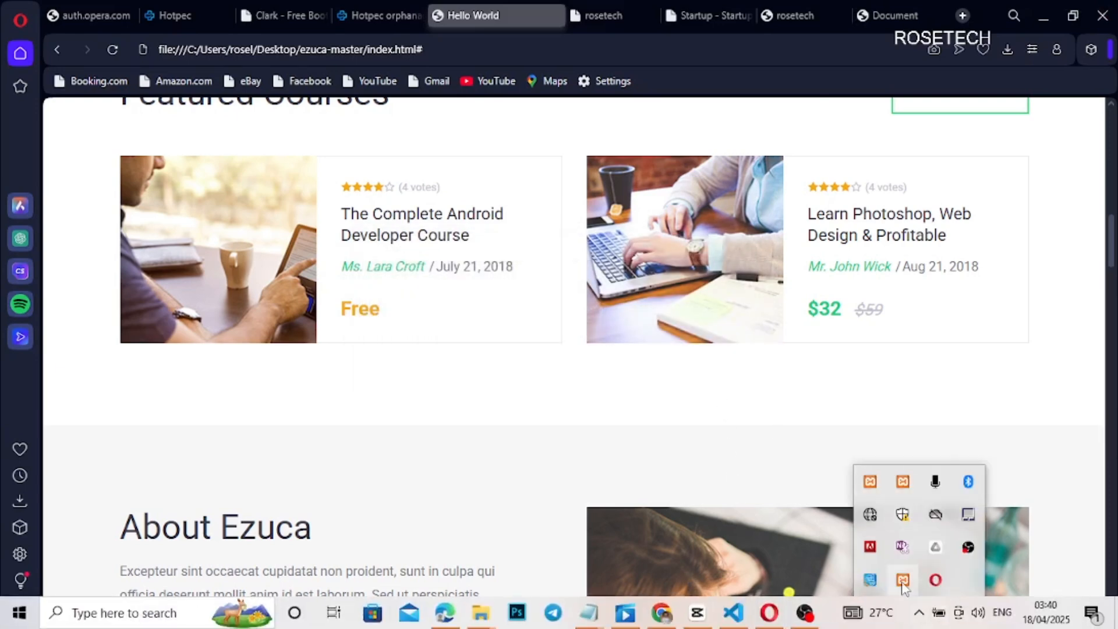
click(902, 581)
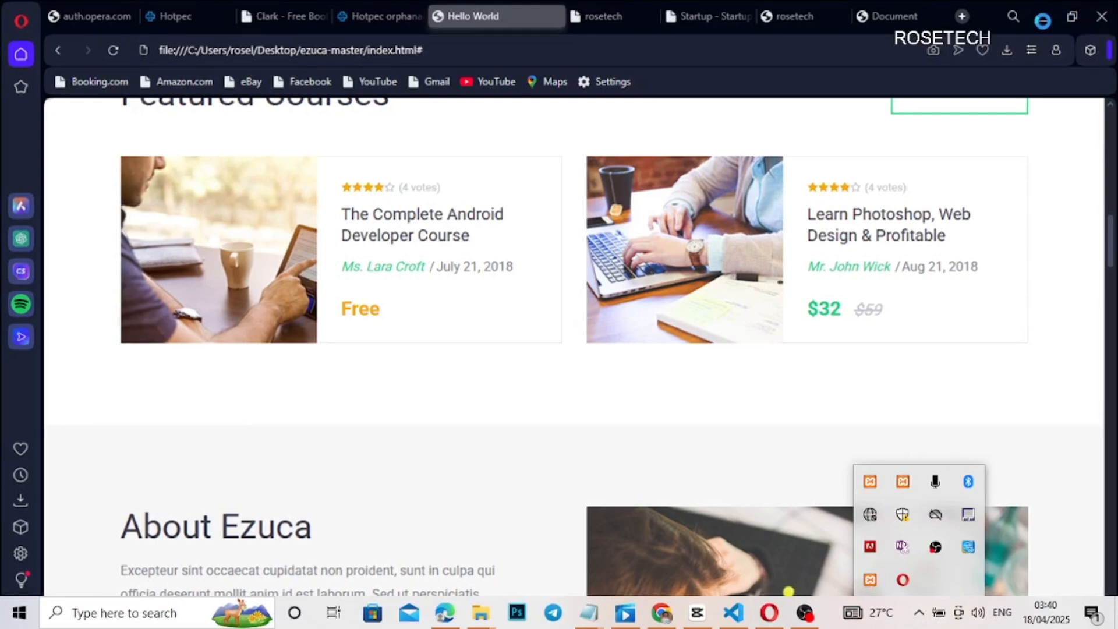
click(1042, 19)
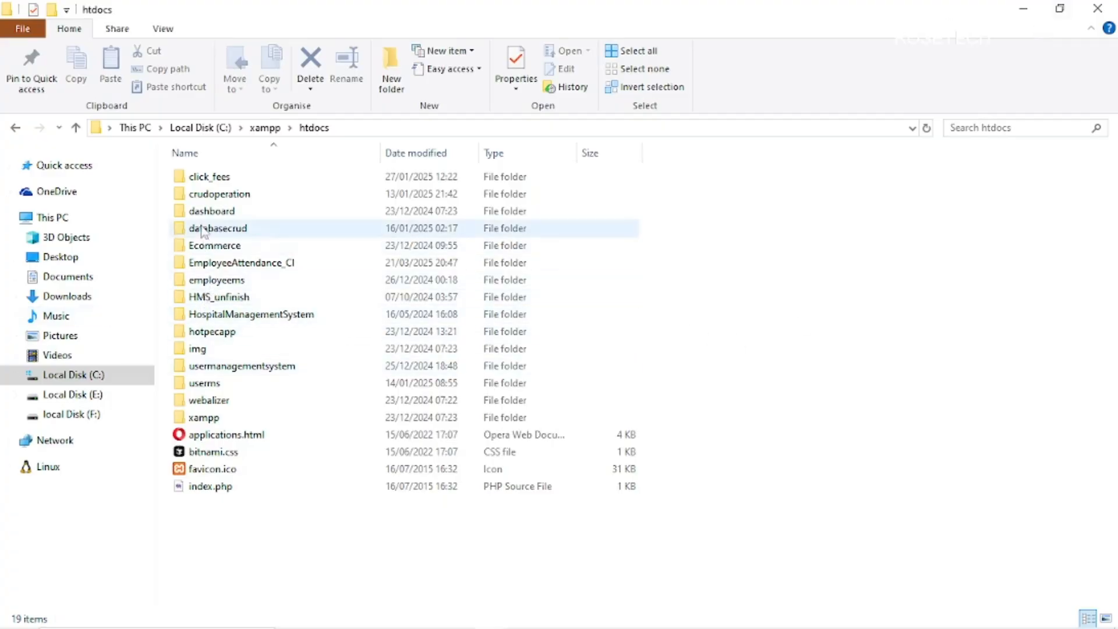
- Look inside the crudoperation folder, close the Visual Studio Code window showing index.html, and go back to htdocs
click(201, 197)
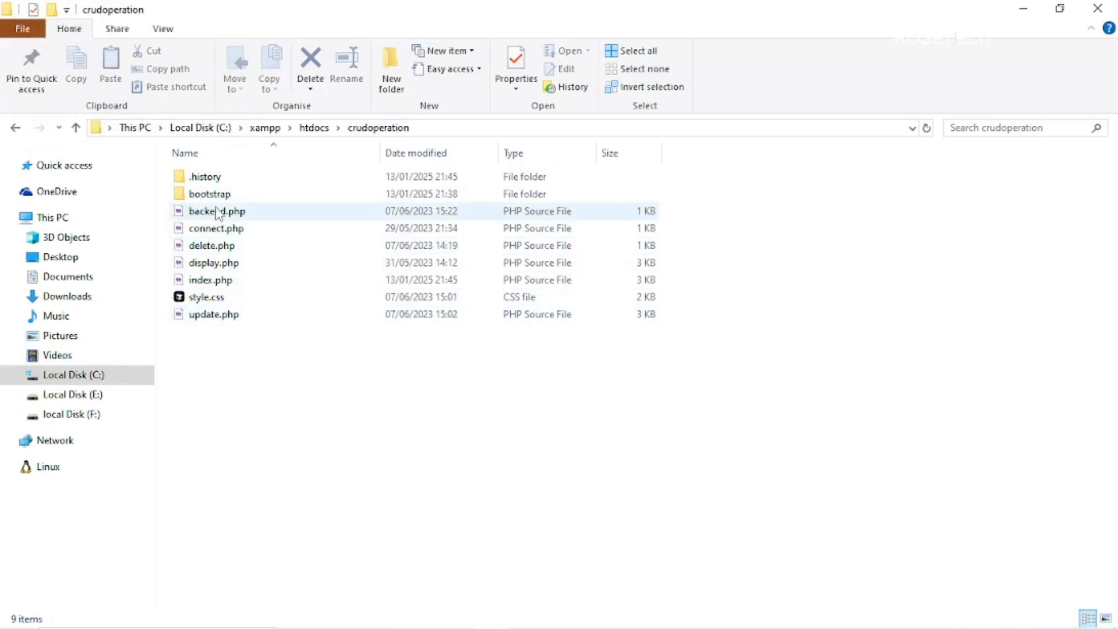
mouse_move(768, 626)
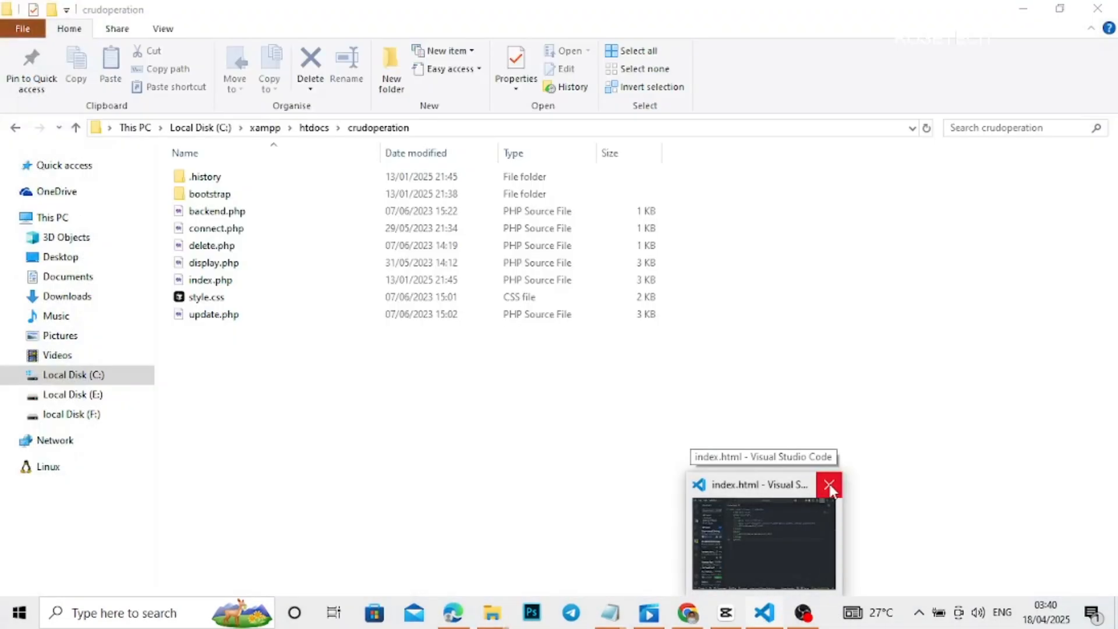
click(828, 484)
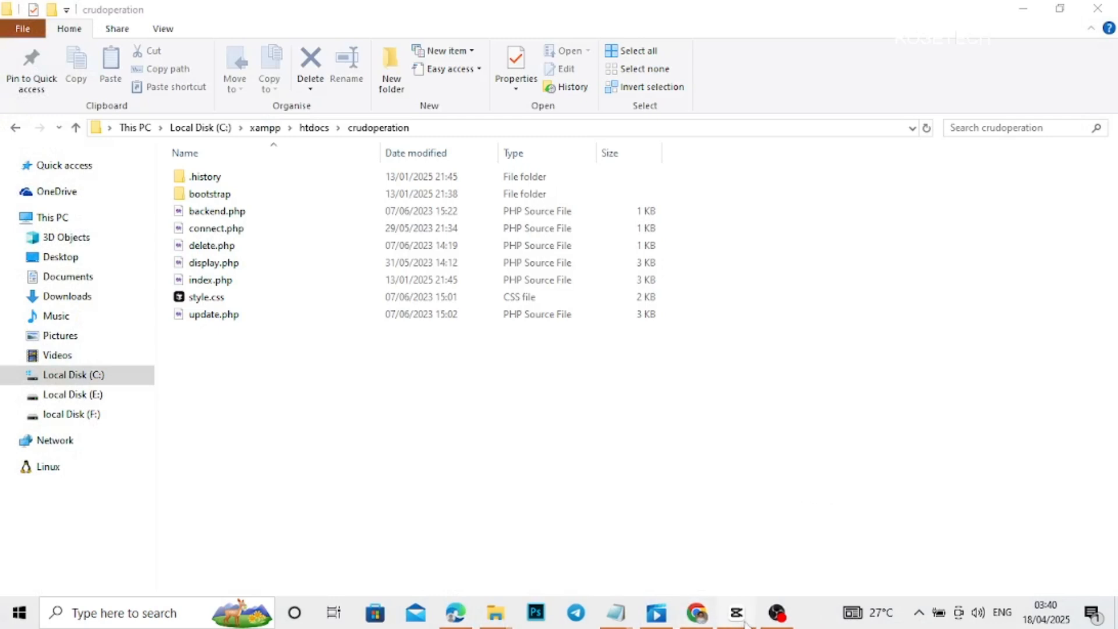
mouse_move(729, 623)
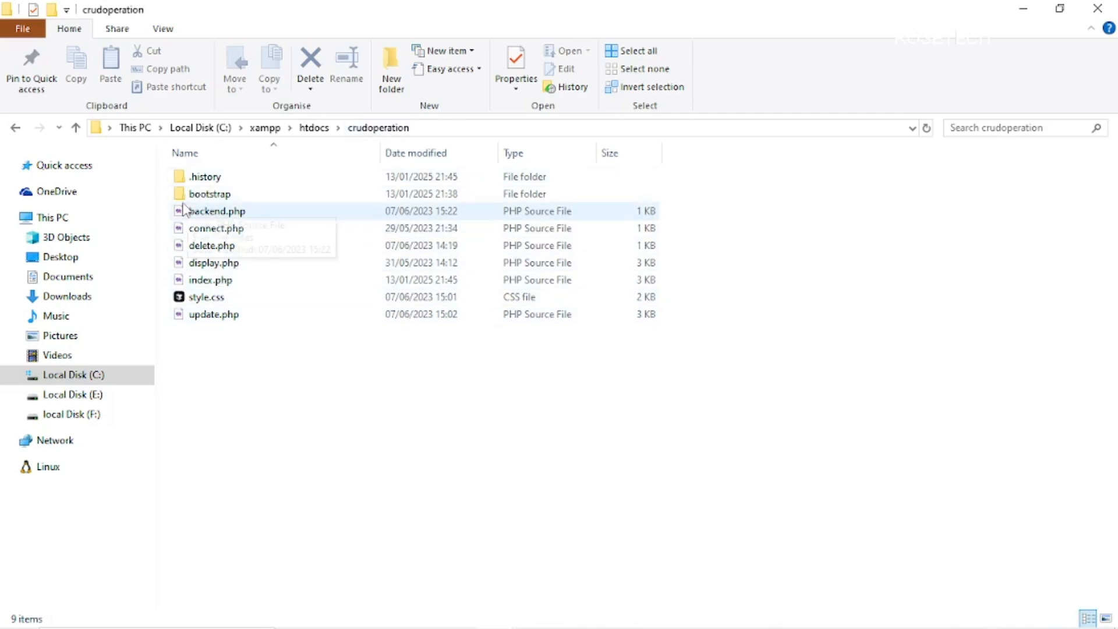
click(14, 128)
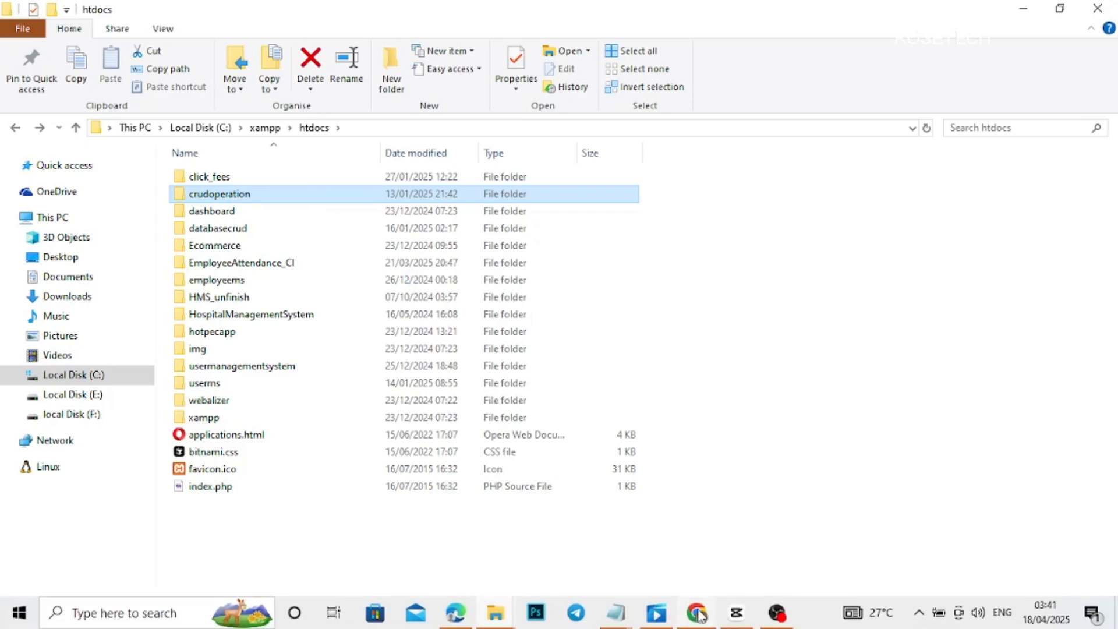
- Switch to Google Chrome and open a new tab ready for entering an address
click(699, 615)
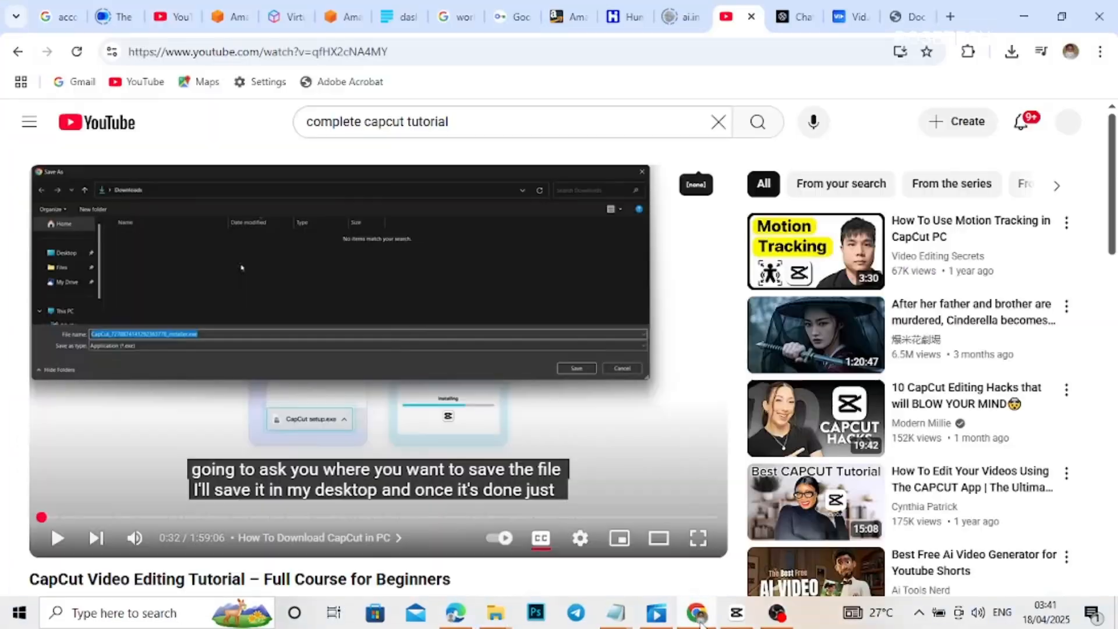
click(956, 16)
click(210, 51)
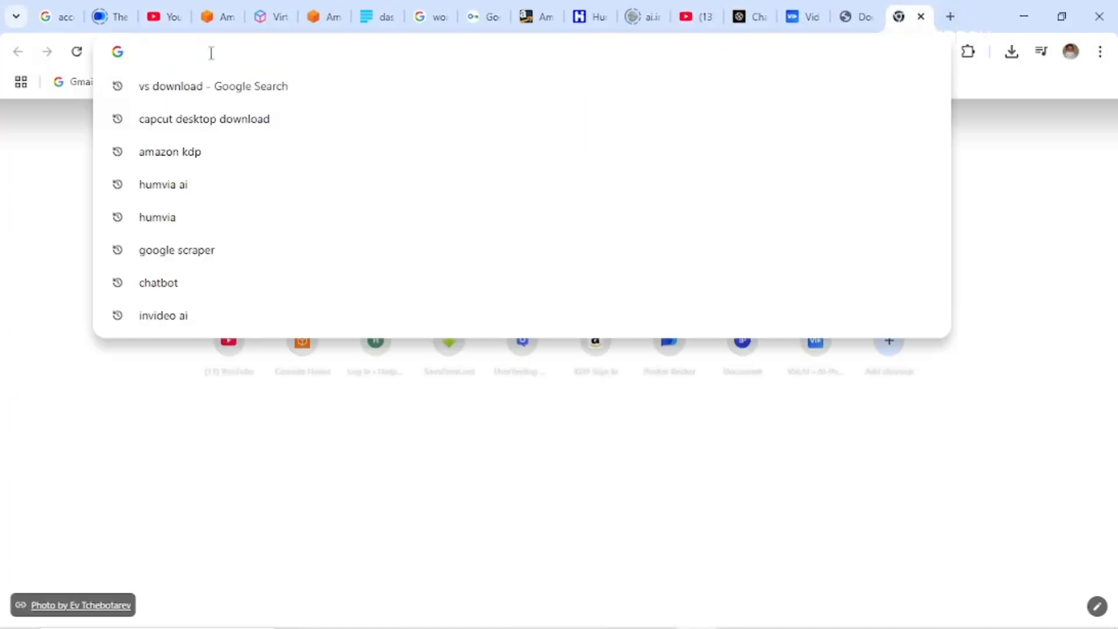
text(loca)
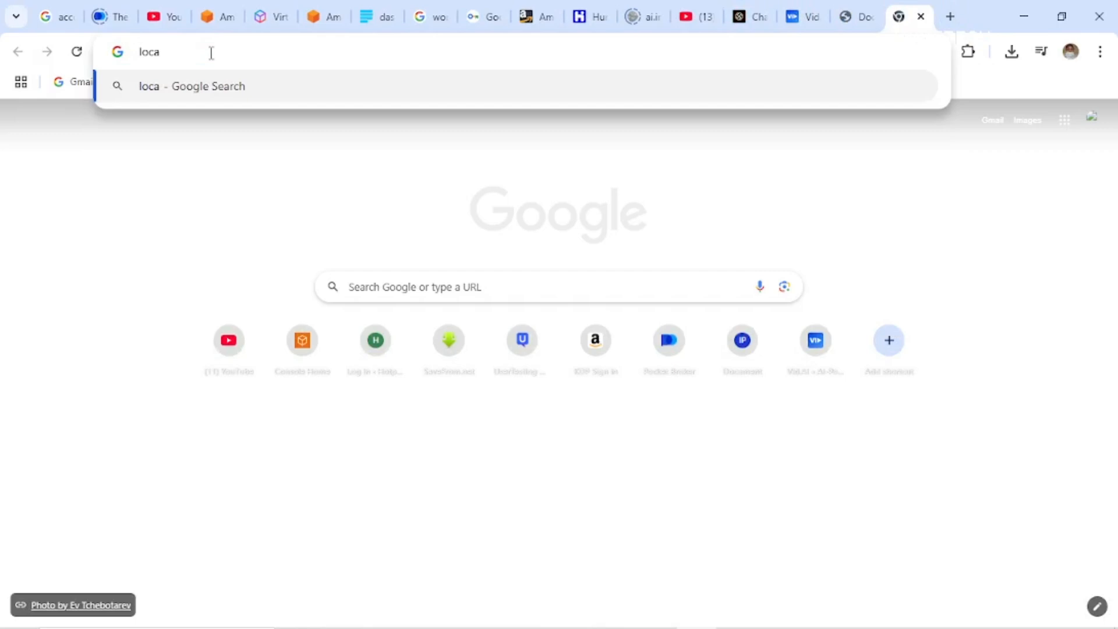
text(lr)
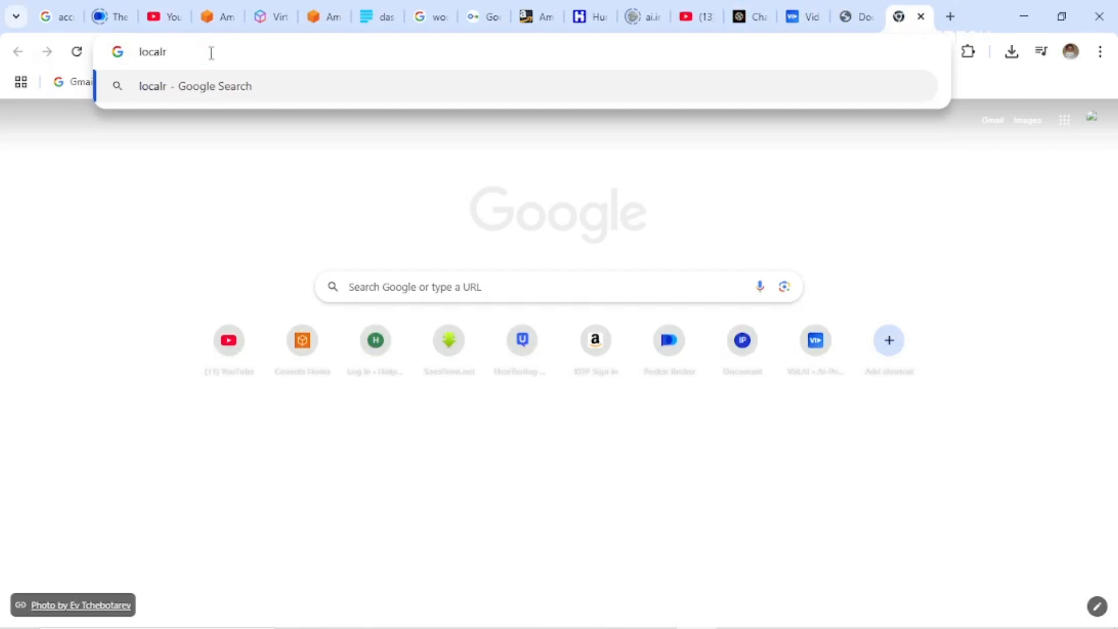
key(BackSpace)
text(los)
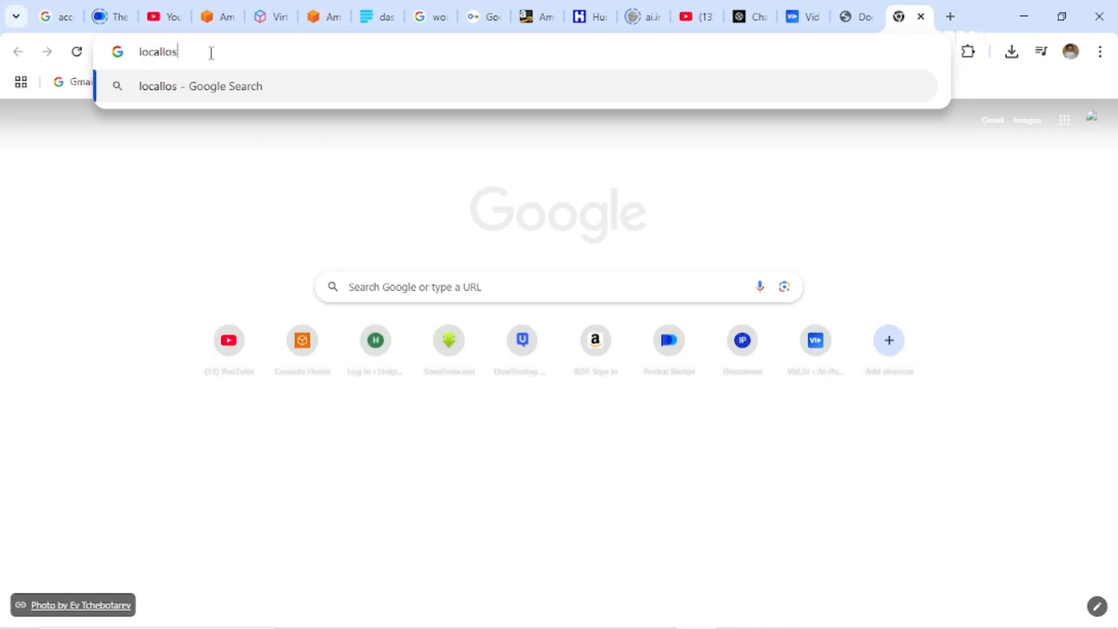
text(t)
key(BackSpace)
key(BackSpace)
key(BackSpace)
key(BackSpace)
key(BackSpace)
key(BackSpace)
key(BackSpace)
key(BackSpace)
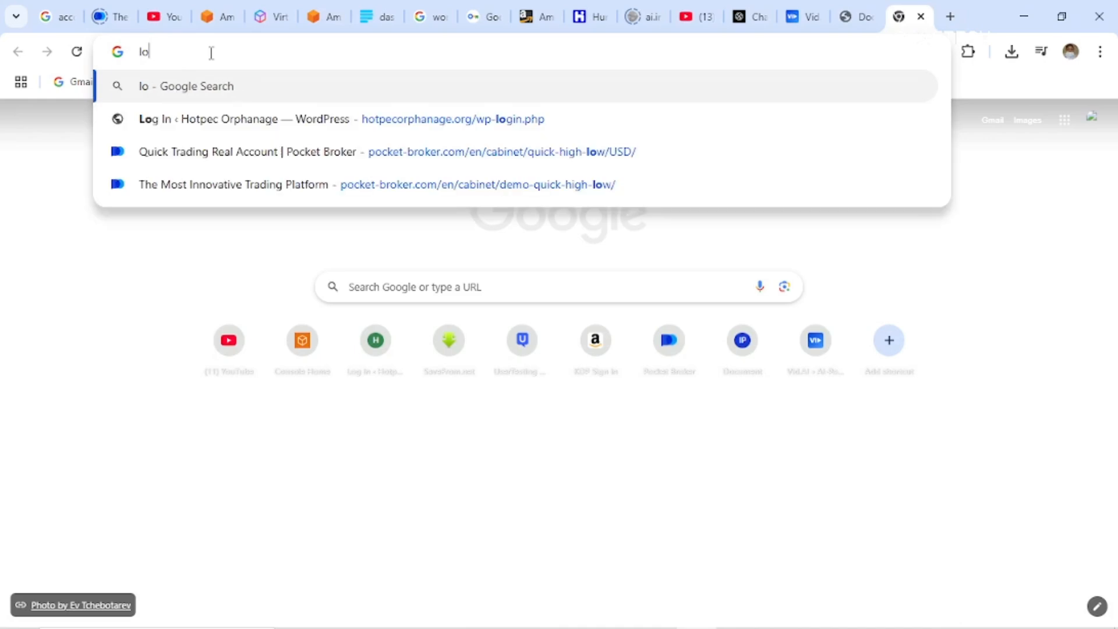
key(BackSpace)
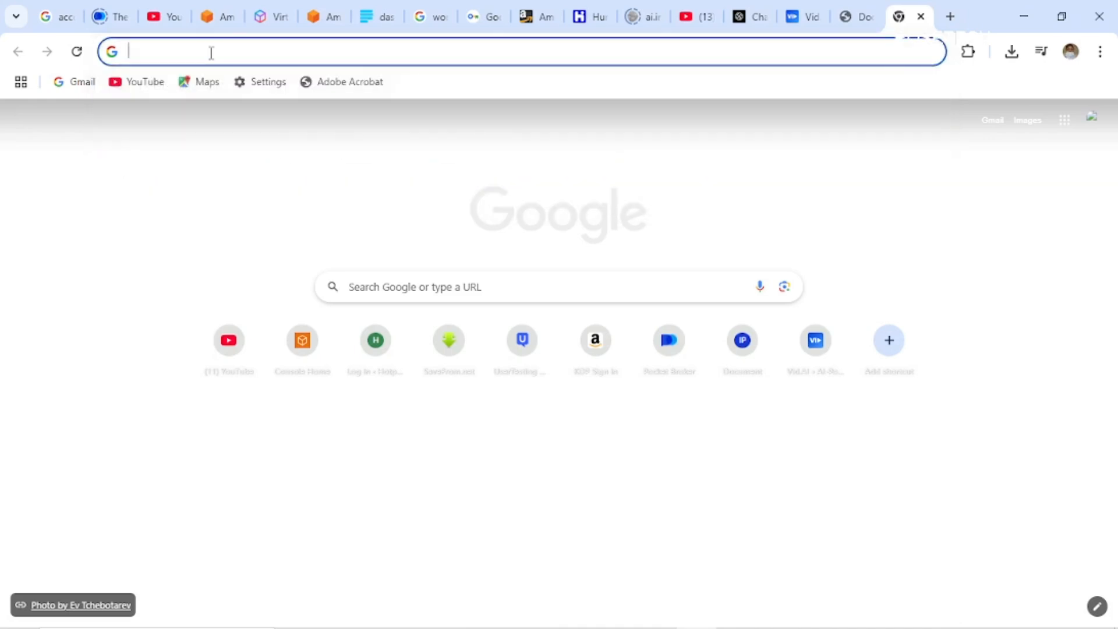
text(lo)
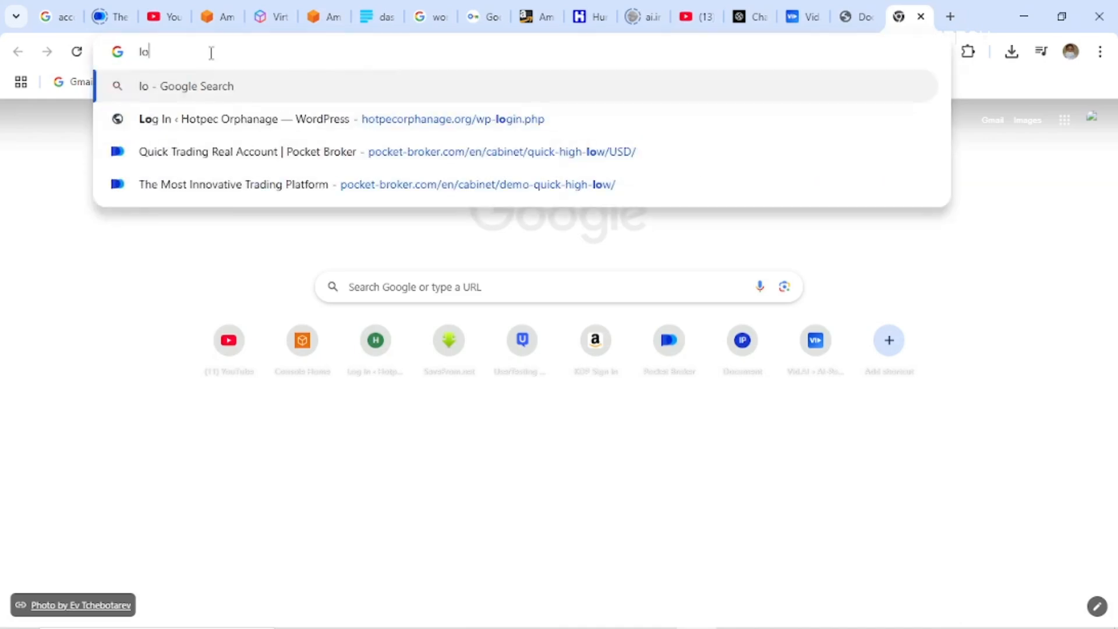
text(ca)
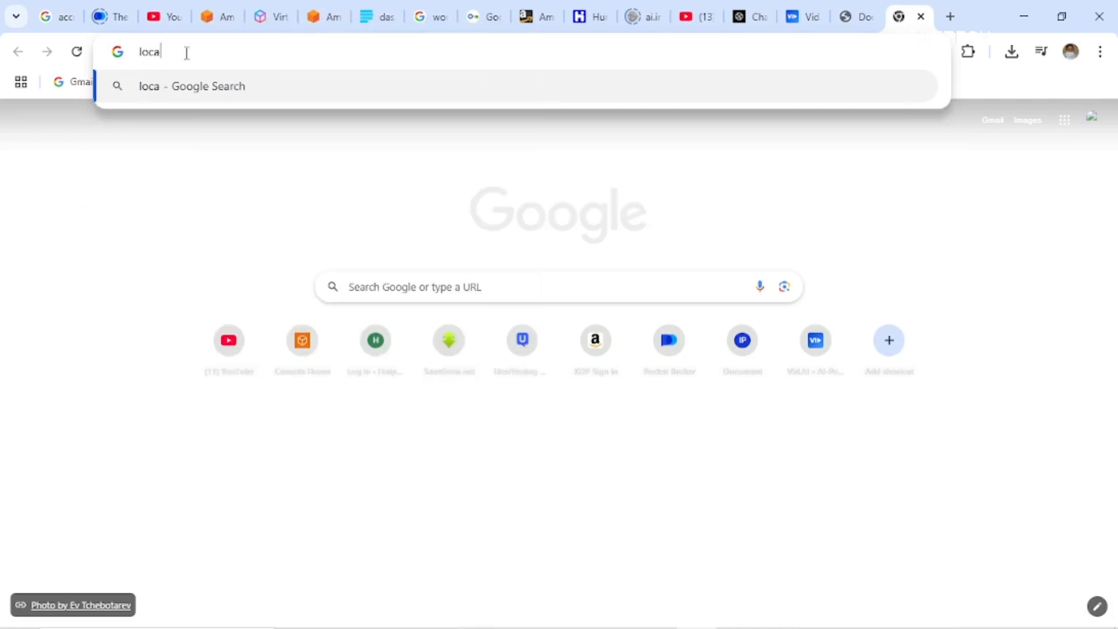
key(BackSpace)
key(BackSpace)
key(BackSpace)
key(BackSpace)
text(c)
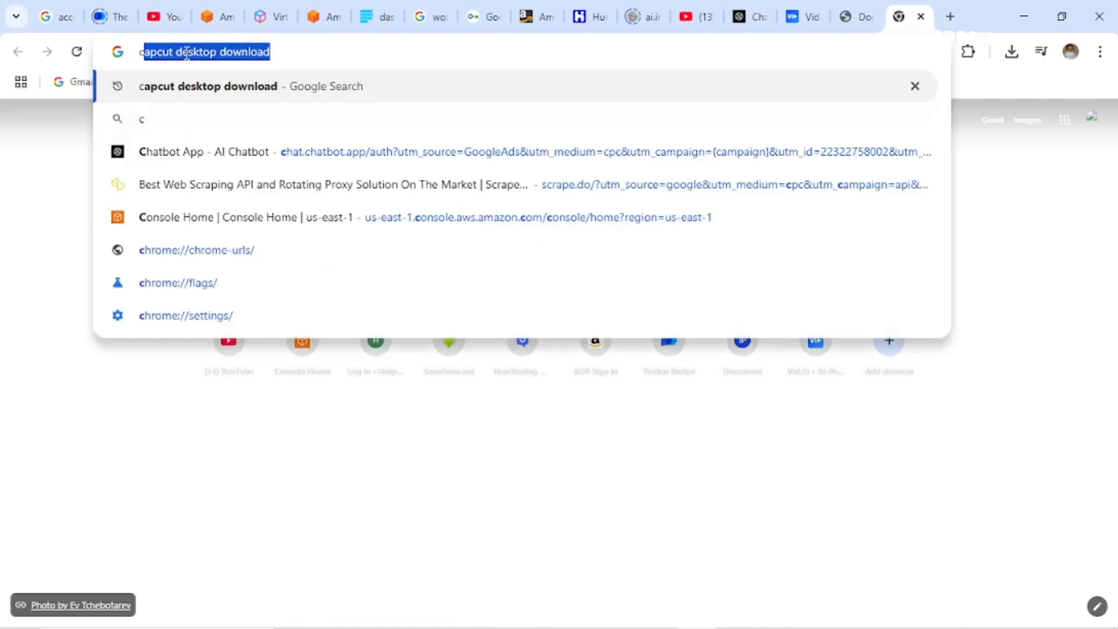
key(BackSpace)
text(ua)
key(BackSpace)
key(BackSpace)
key(BackSpace)
text(x)
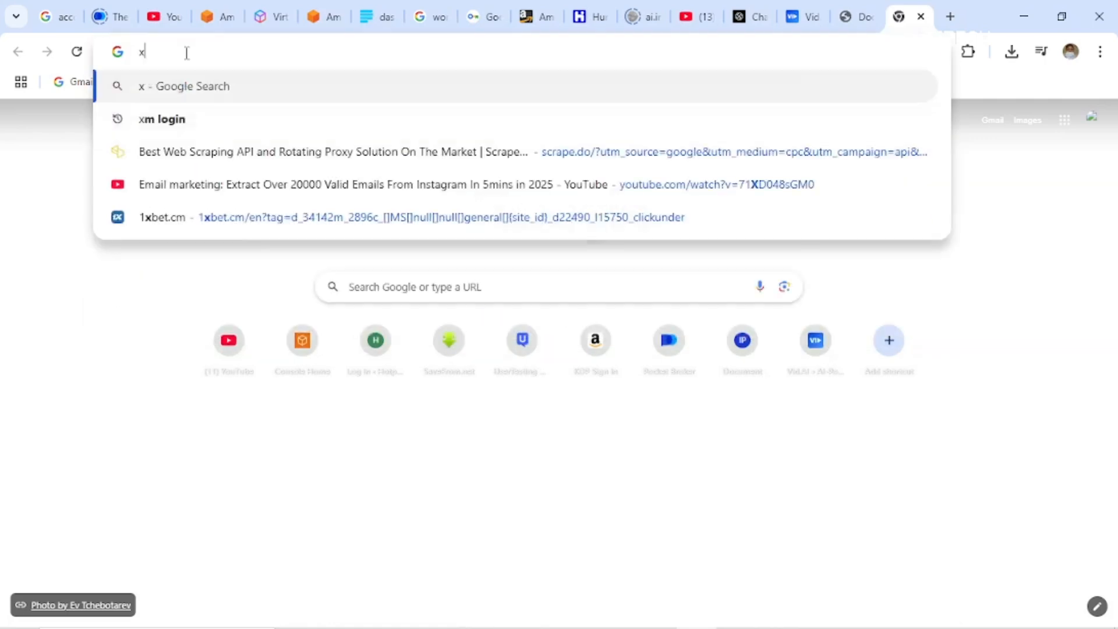
text(a)
key(BackSpace)
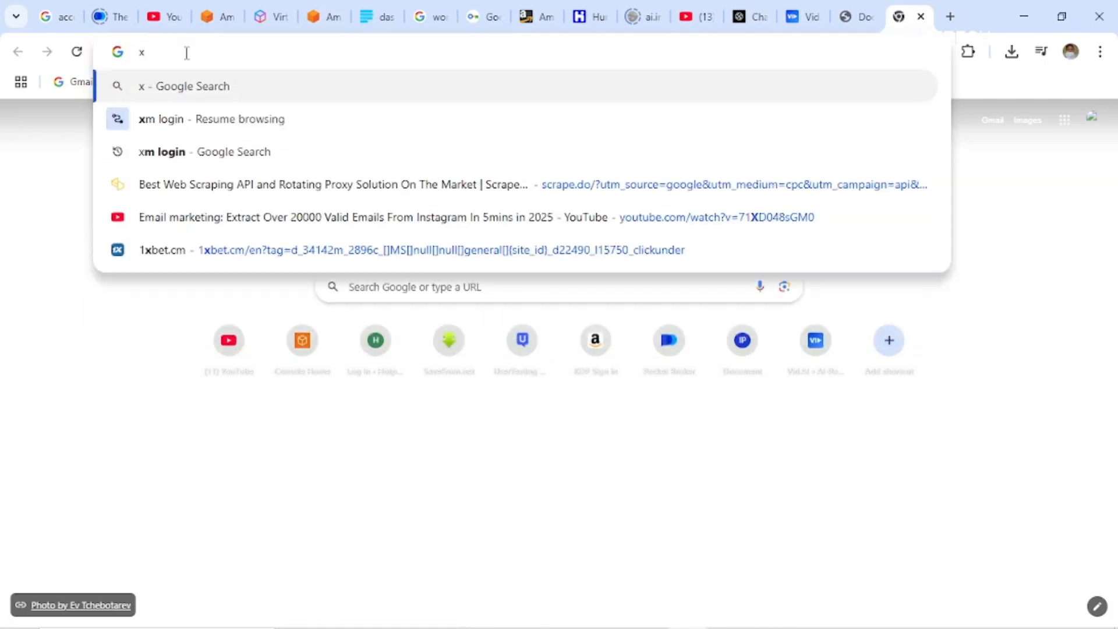
text(amp)
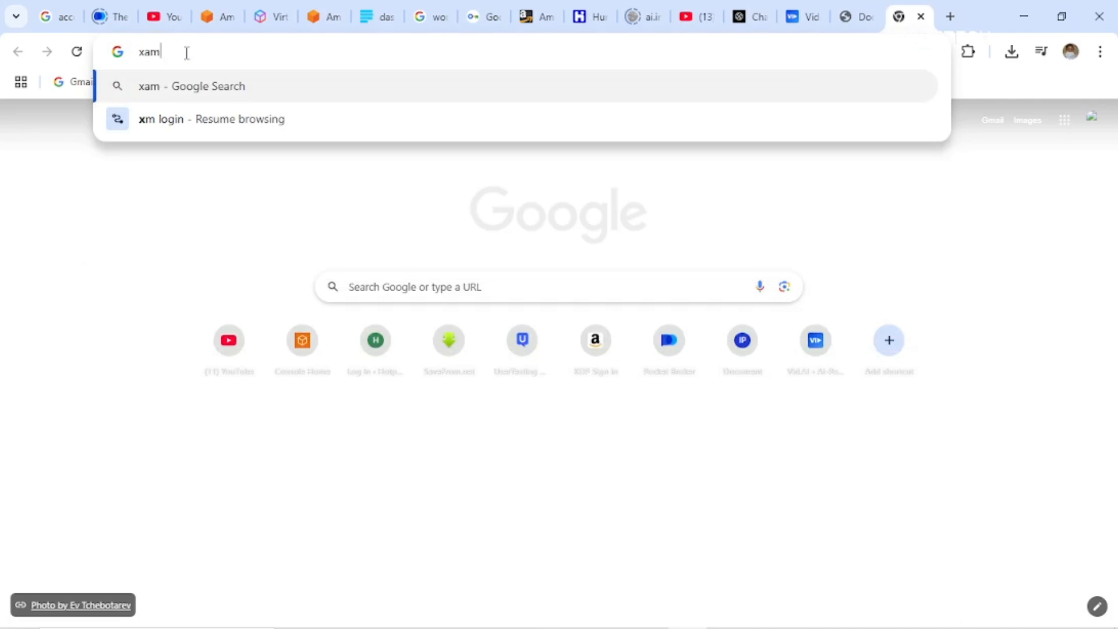
key(BackSpace)
key(BackSpace)
key(BackSpace)
key(BackSpace)
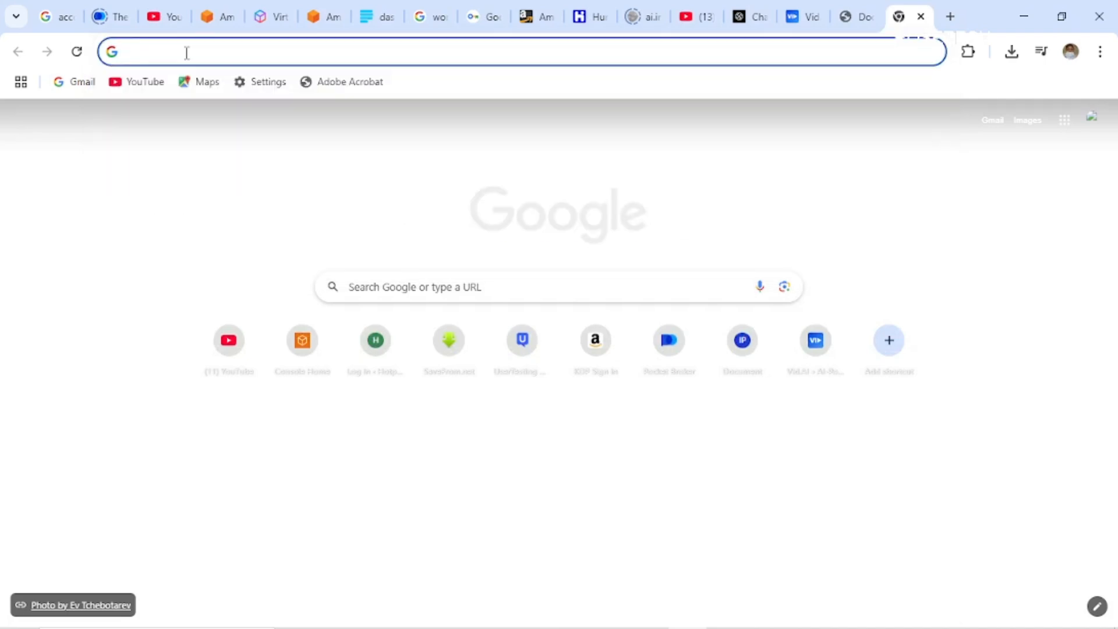
- Try to open localhost in the new browser tab
text(loc)
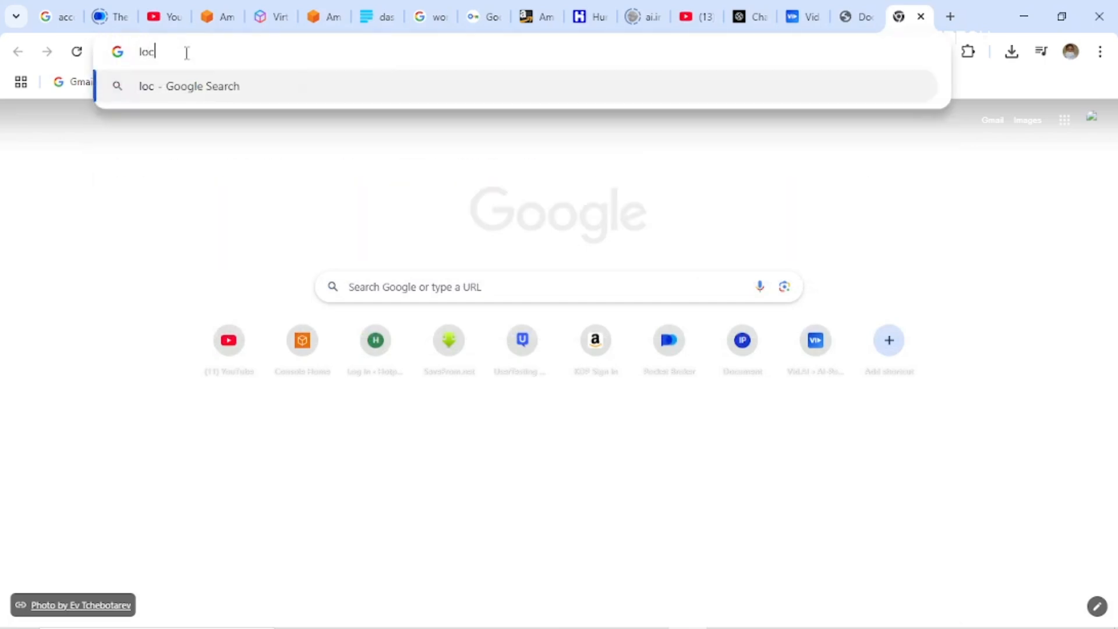
text(alhost)
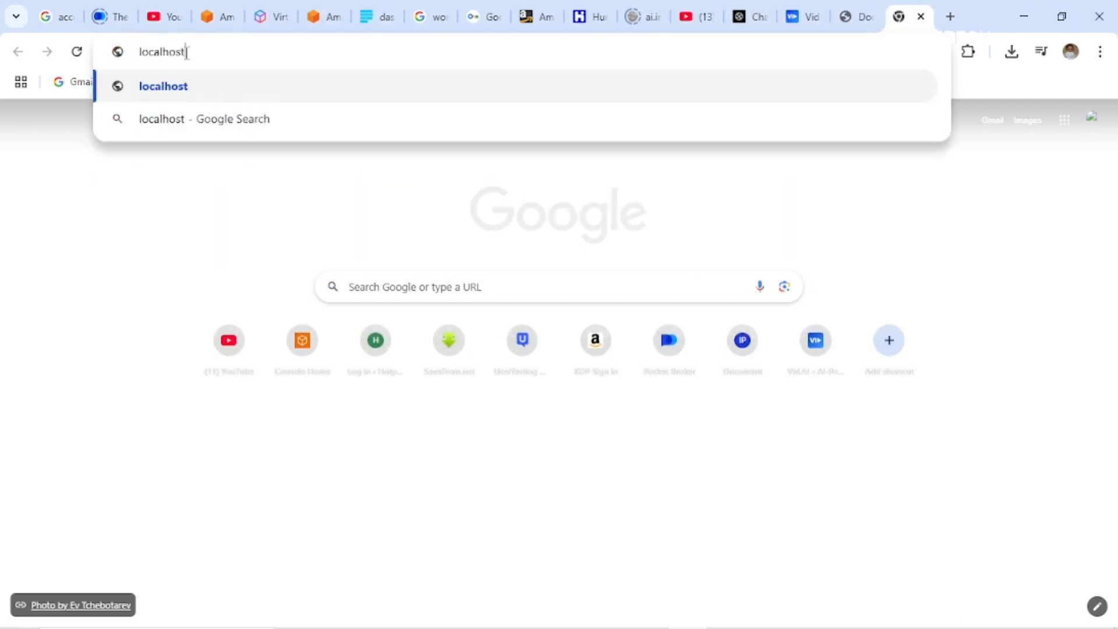
key(Return)
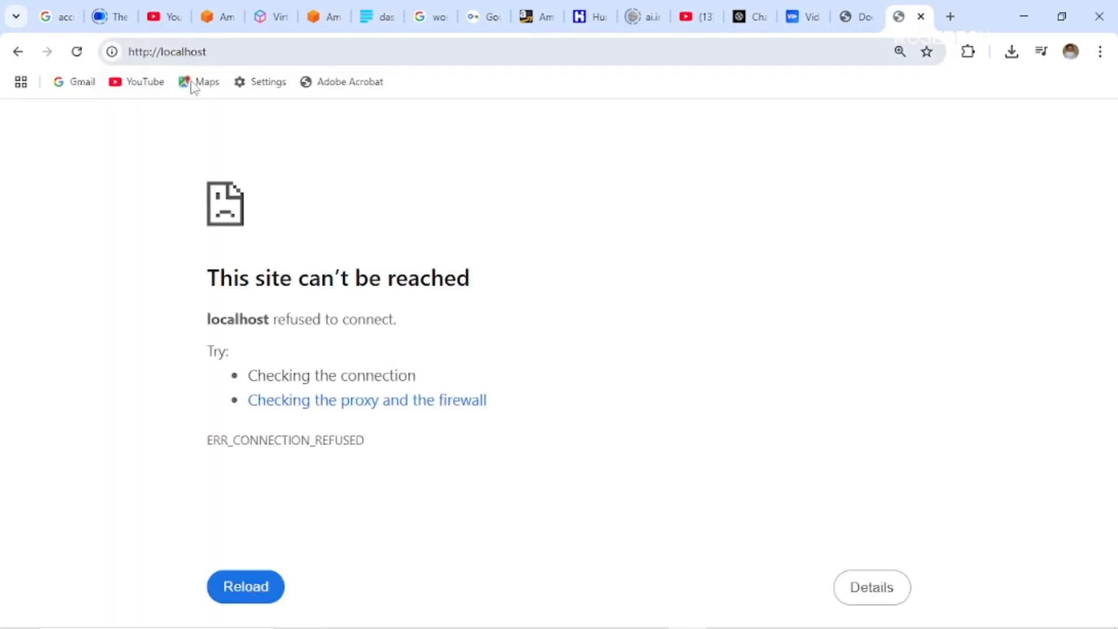
- Switch back to the XAMPP Control Panel, close one duplicate window, and move another clear of the overlapping one
click(1023, 16)
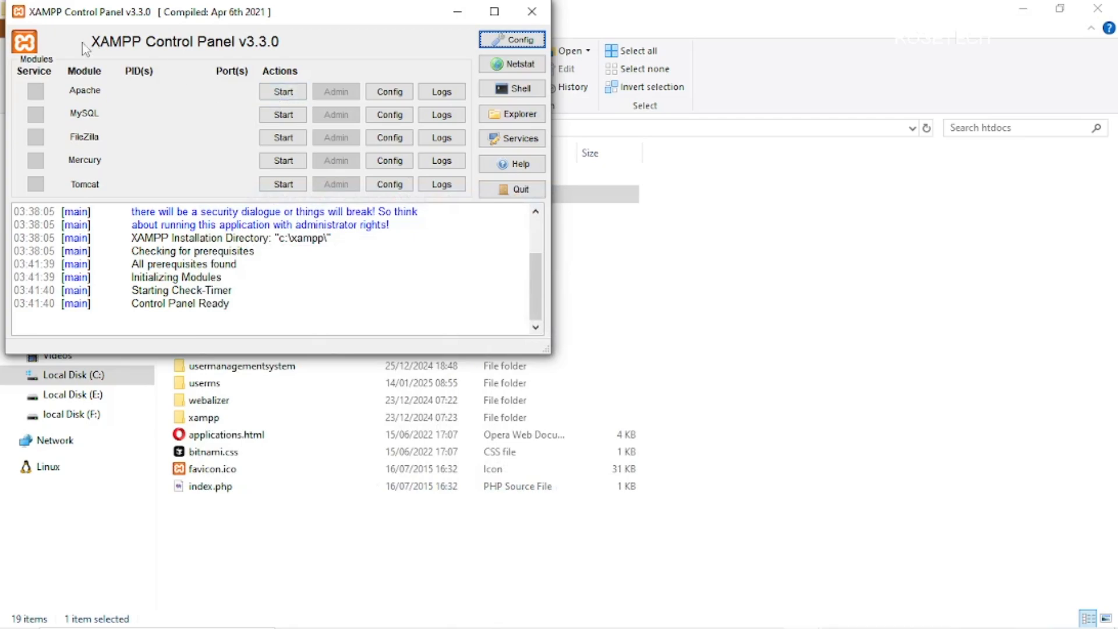
drag(391, 18, 876, 166)
click(989, 184)
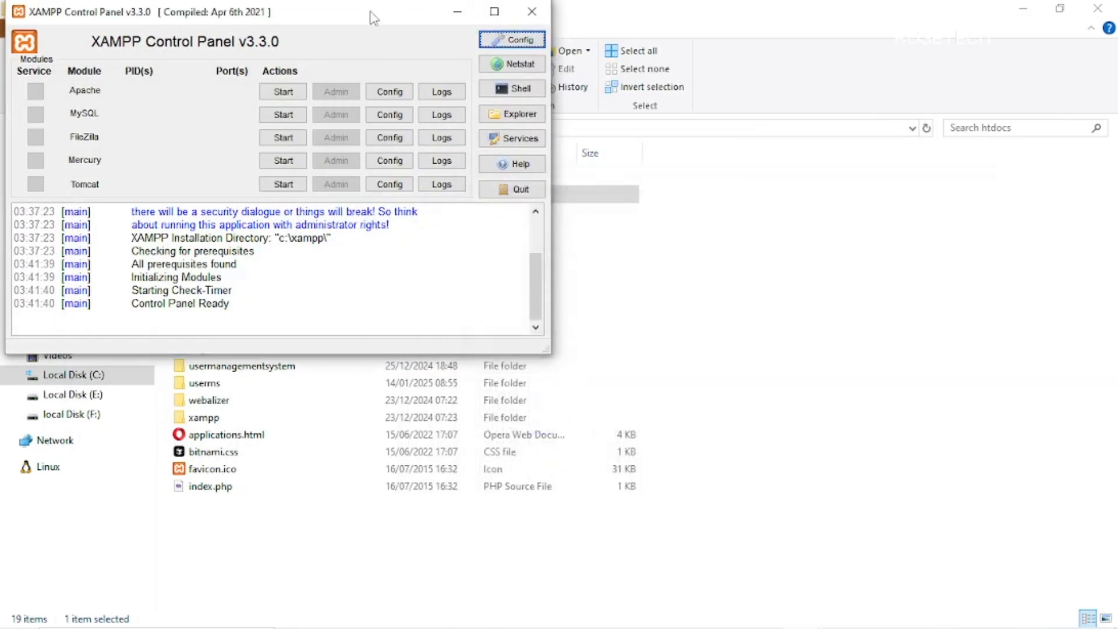
drag(372, 16, 835, 155)
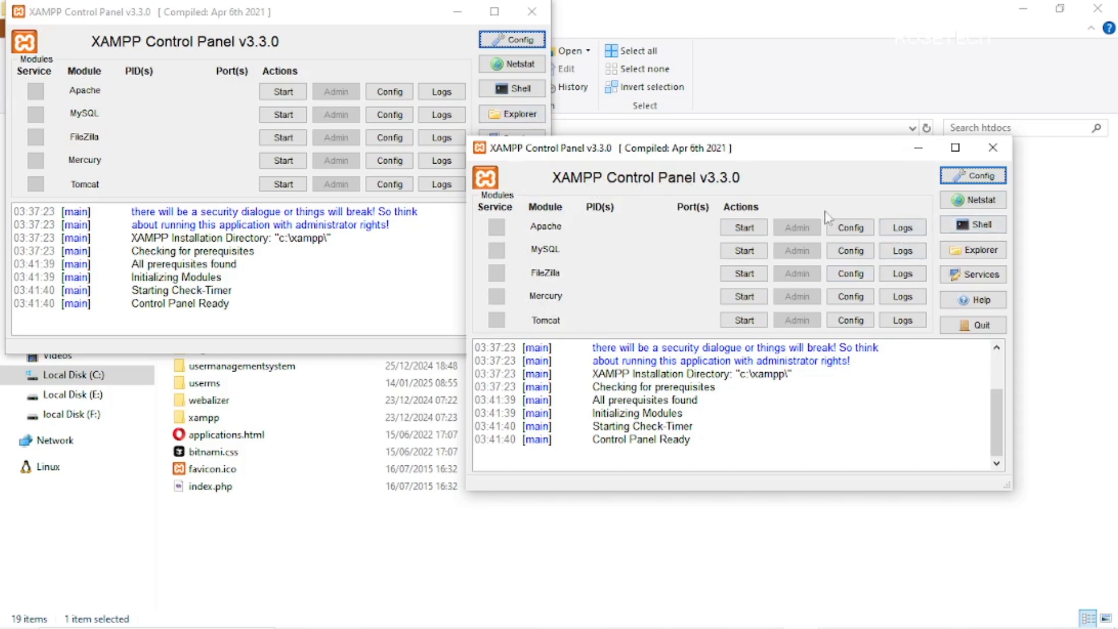
- Start the Apache and MySQL modules in the separated XAMPP Control Panel window and minimize it
click(742, 228)
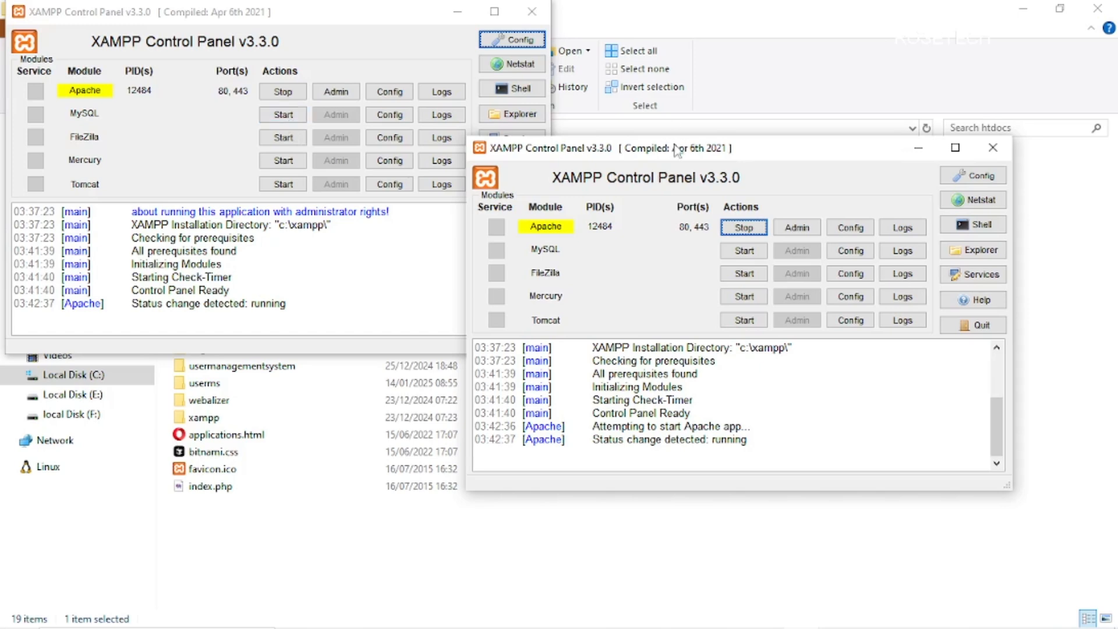
click(742, 250)
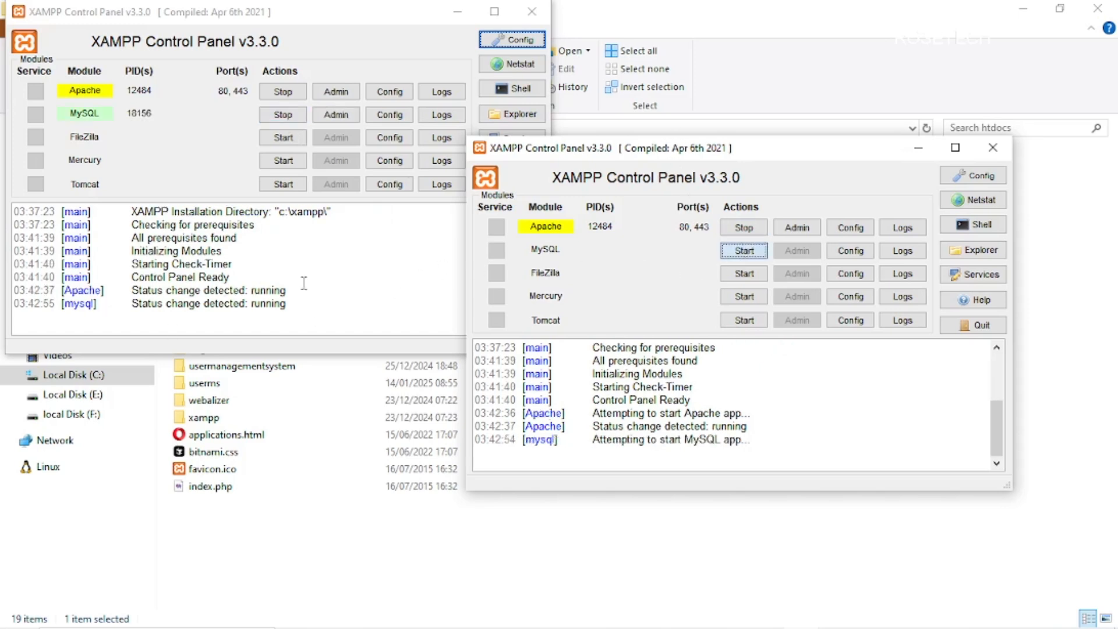
click(971, 255)
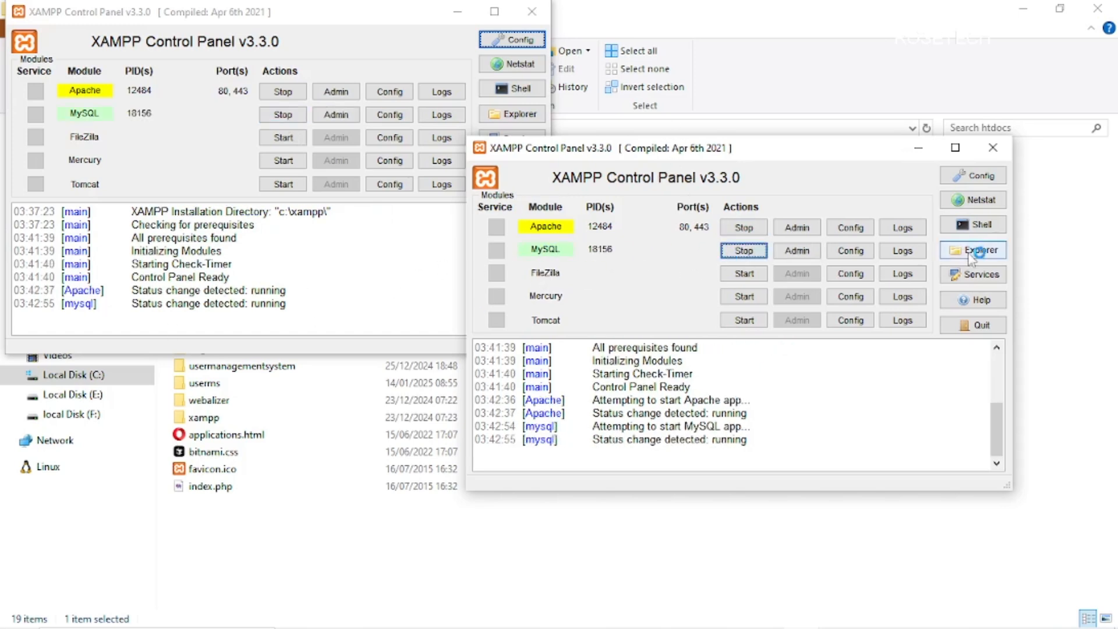
click(918, 148)
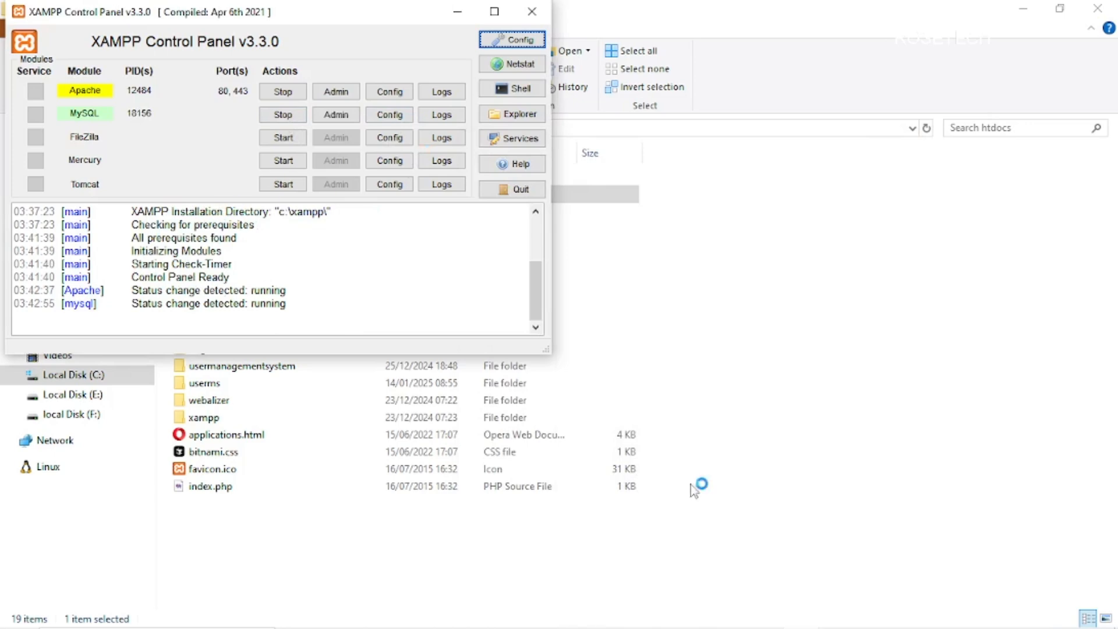
- Switch to Google Chrome and load localhost again in the tab with the connection error
click(688, 612)
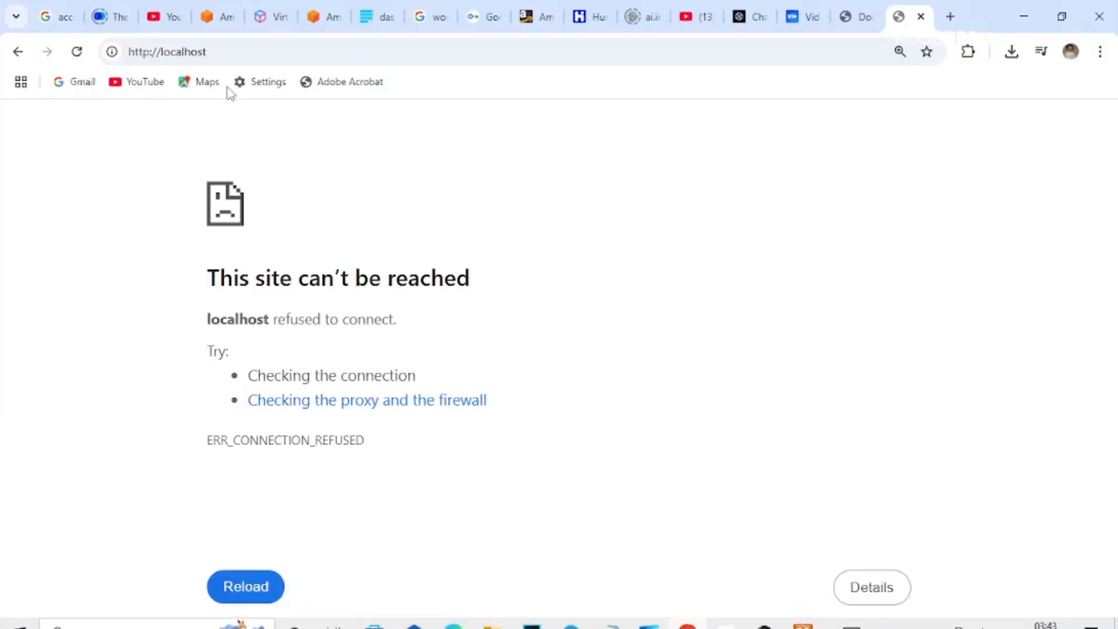
click(126, 52)
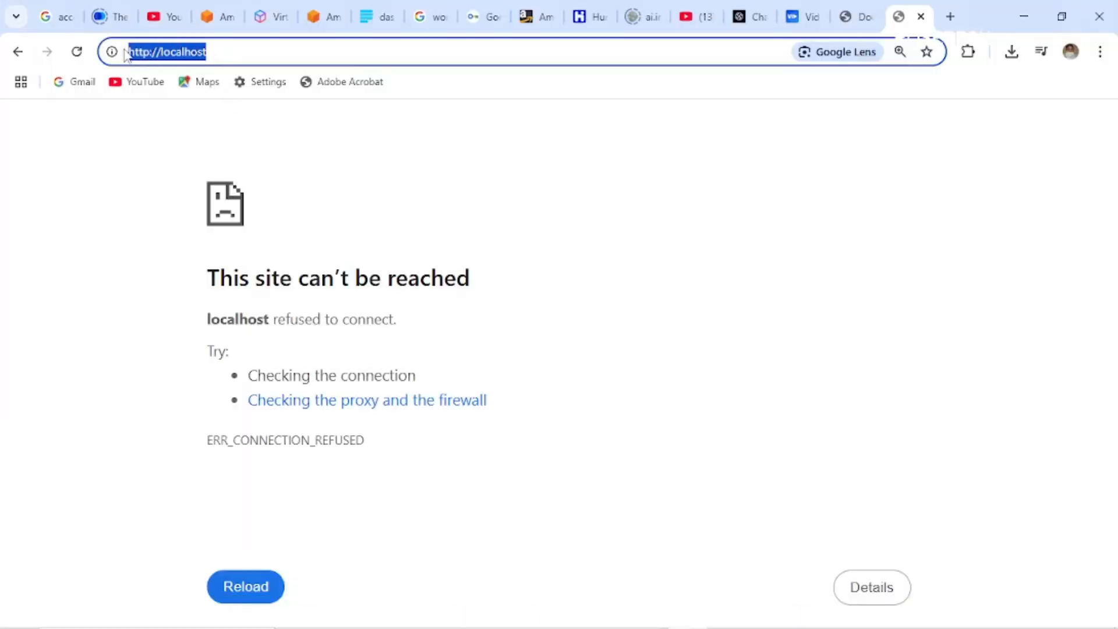
text(lo)
key(BackSpace)
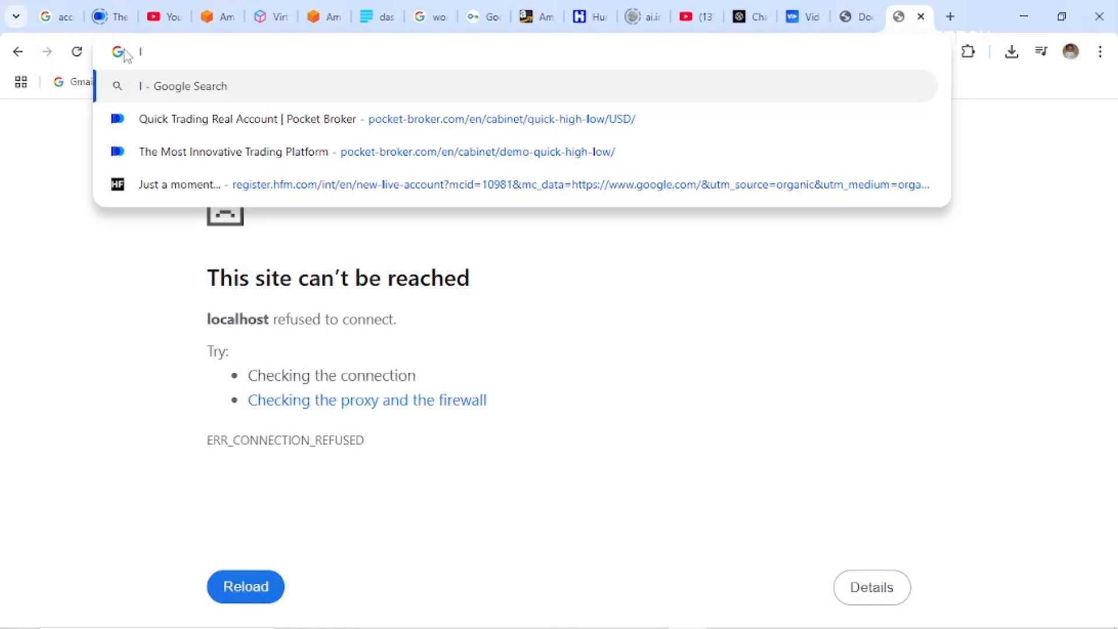
text(o)
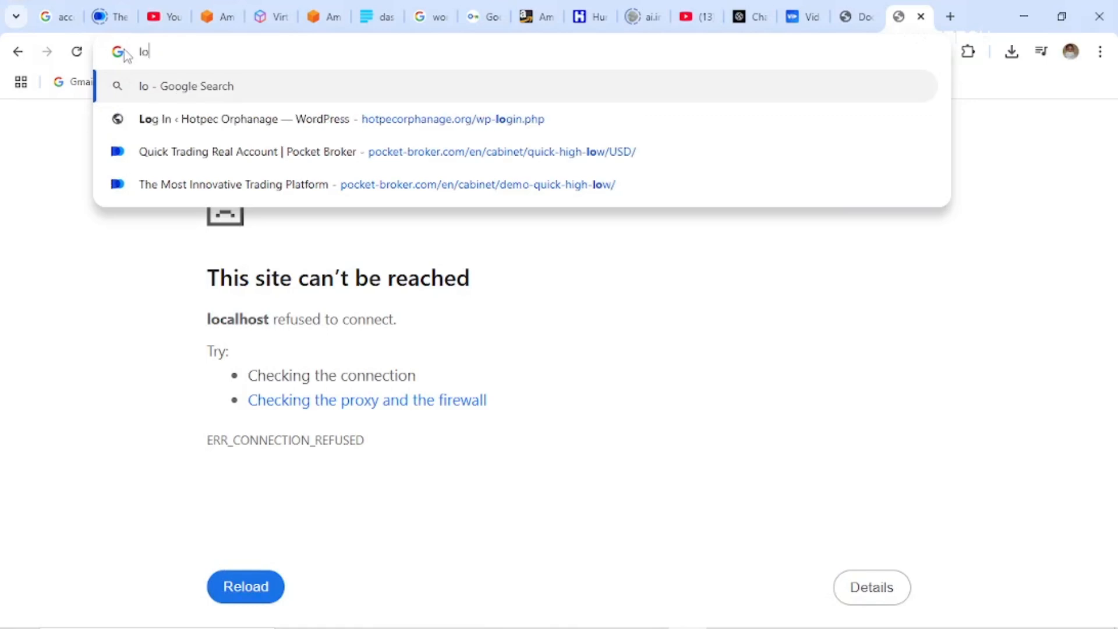
text(cal)
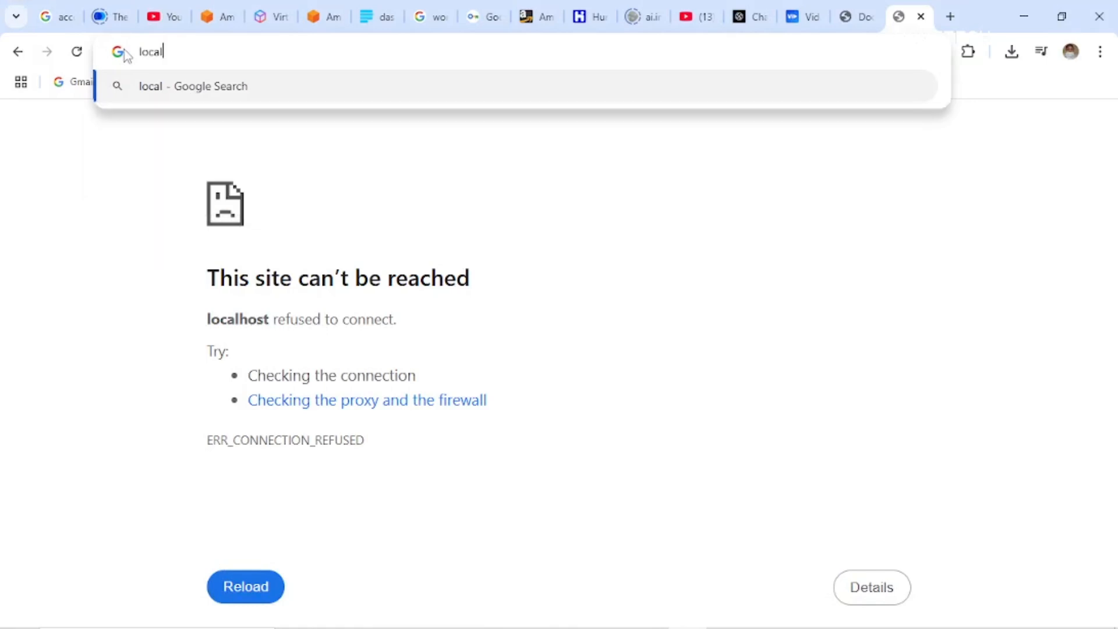
text(host)
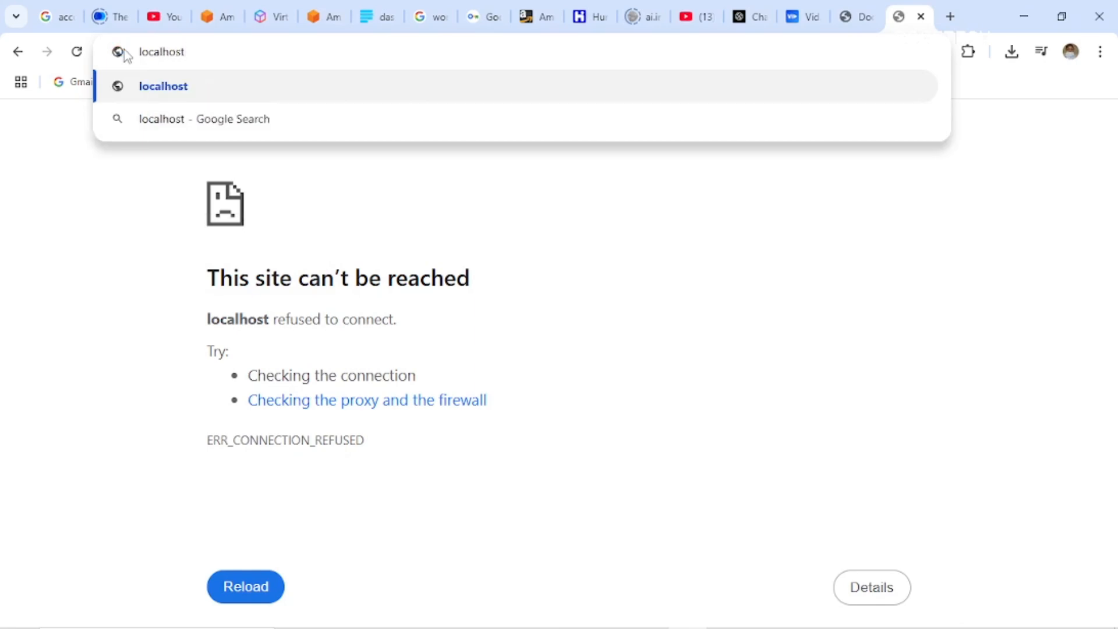
key(Return)
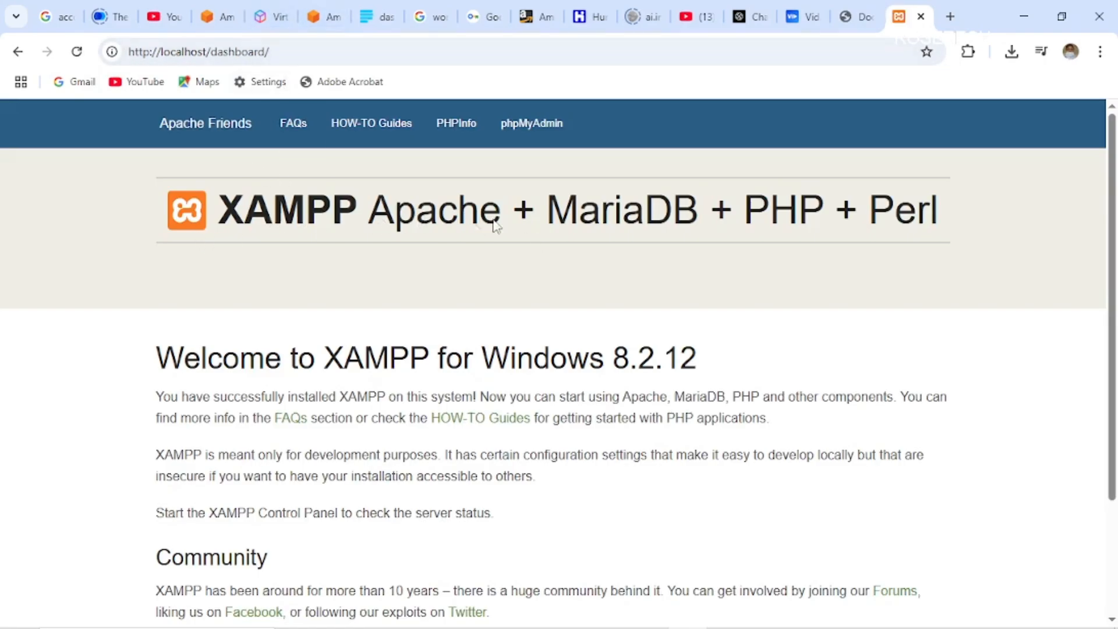
- Open an extra blank tab, return to the XAMPP dashboard, and open phpMyAdmin from it
click(950, 16)
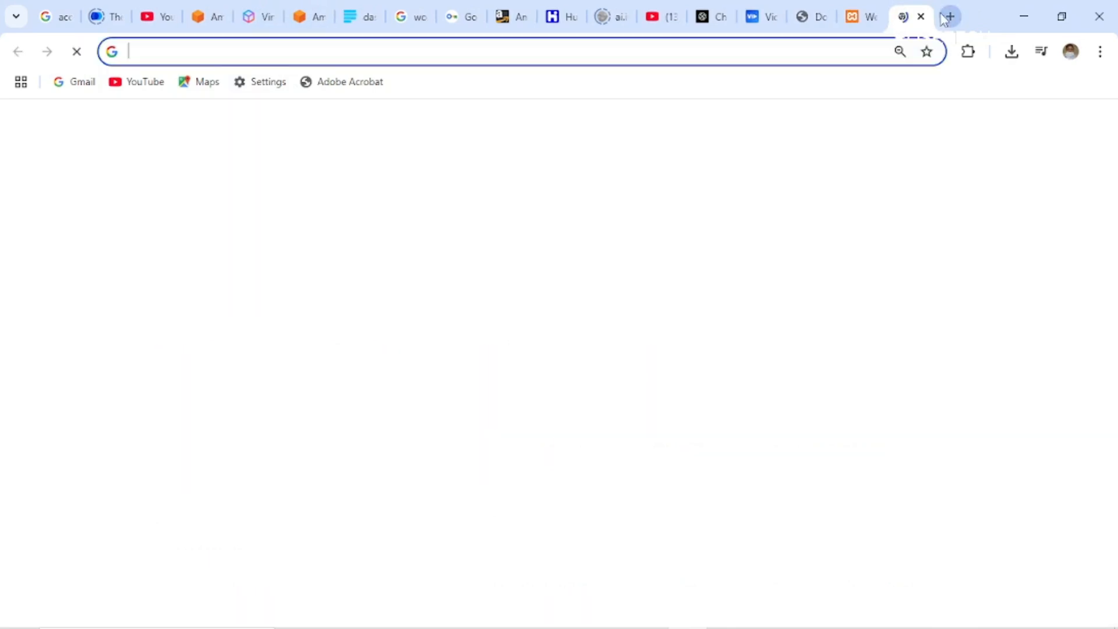
click(865, 14)
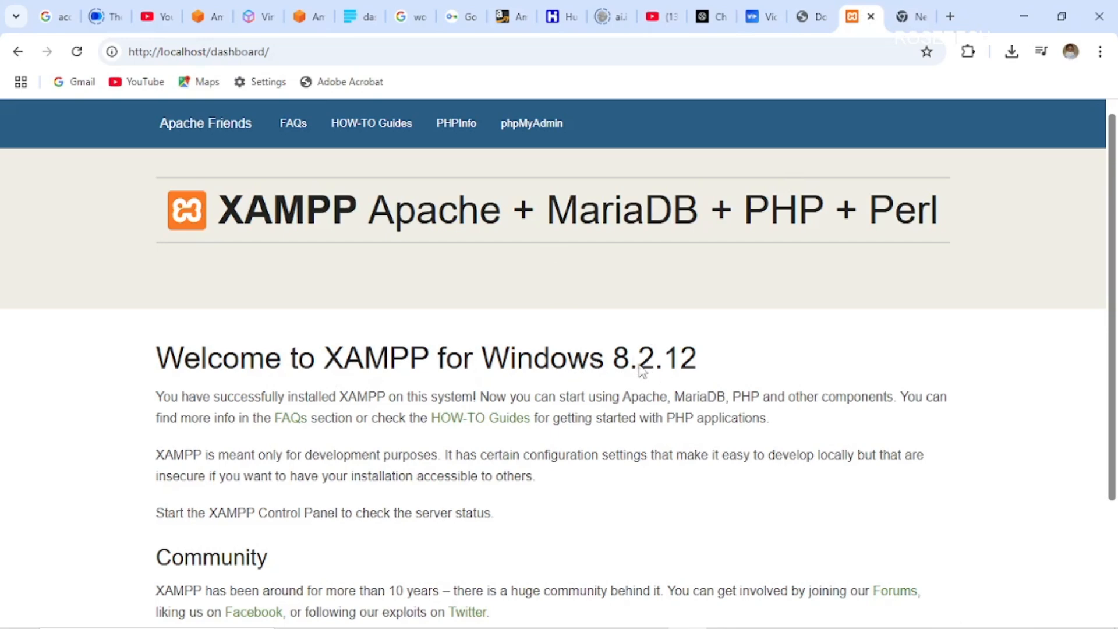
scroll(217, 393, down, 3)
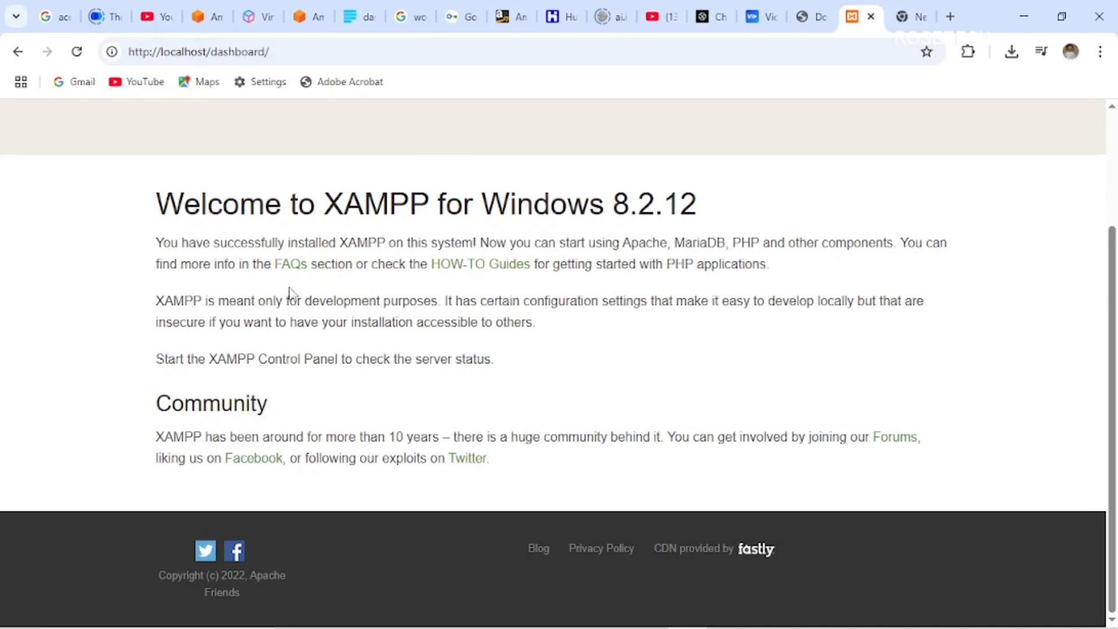
scroll(324, 327, up, 3)
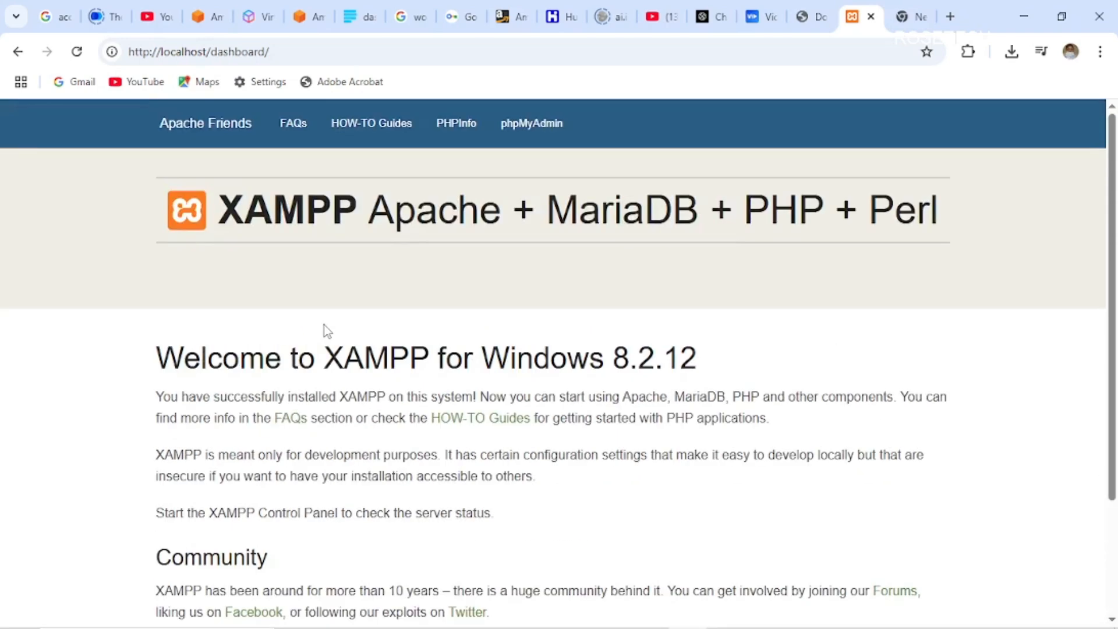
click(539, 128)
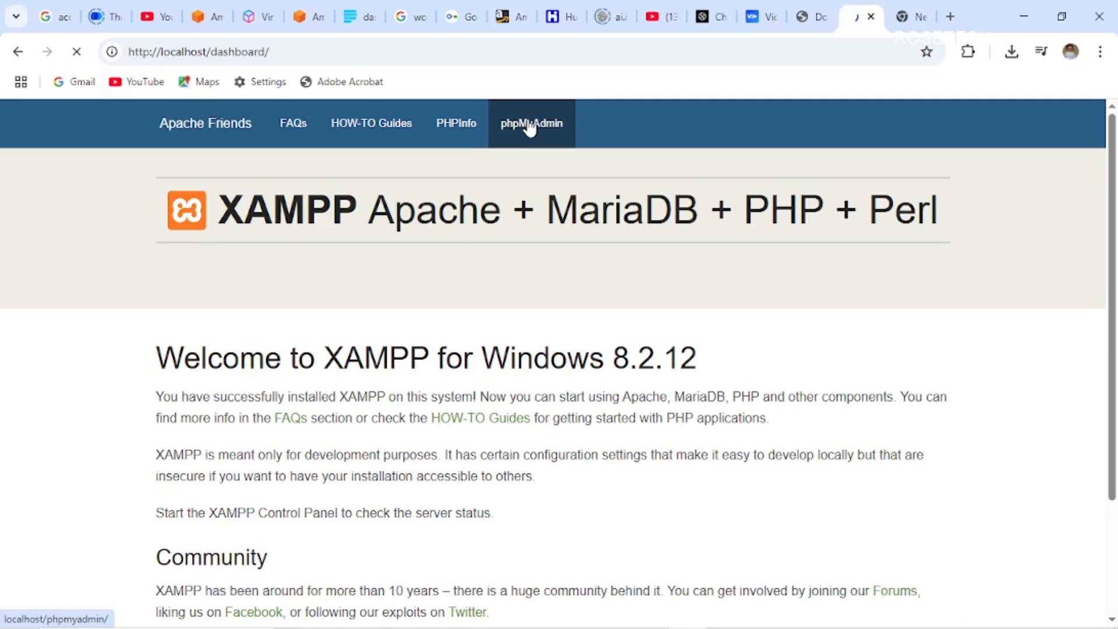
click(529, 127)
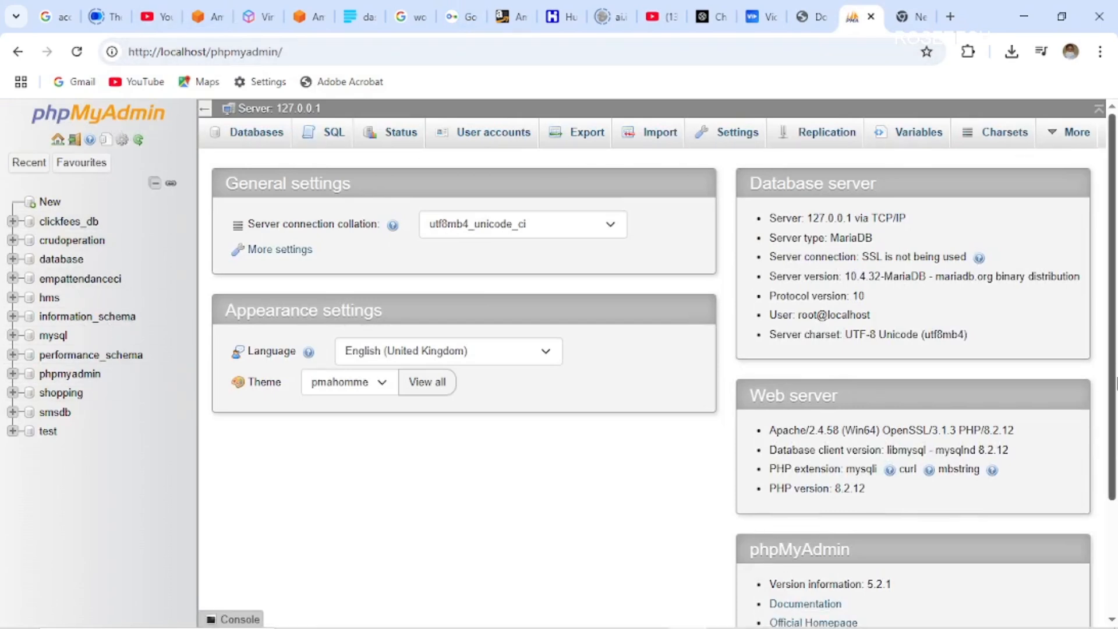
- Create a new database named mydb in phpMyAdmin with the utf8mb4_general_ci collation
drag(1116, 381, 1116, 551)
drag(1113, 505, 1109, 326)
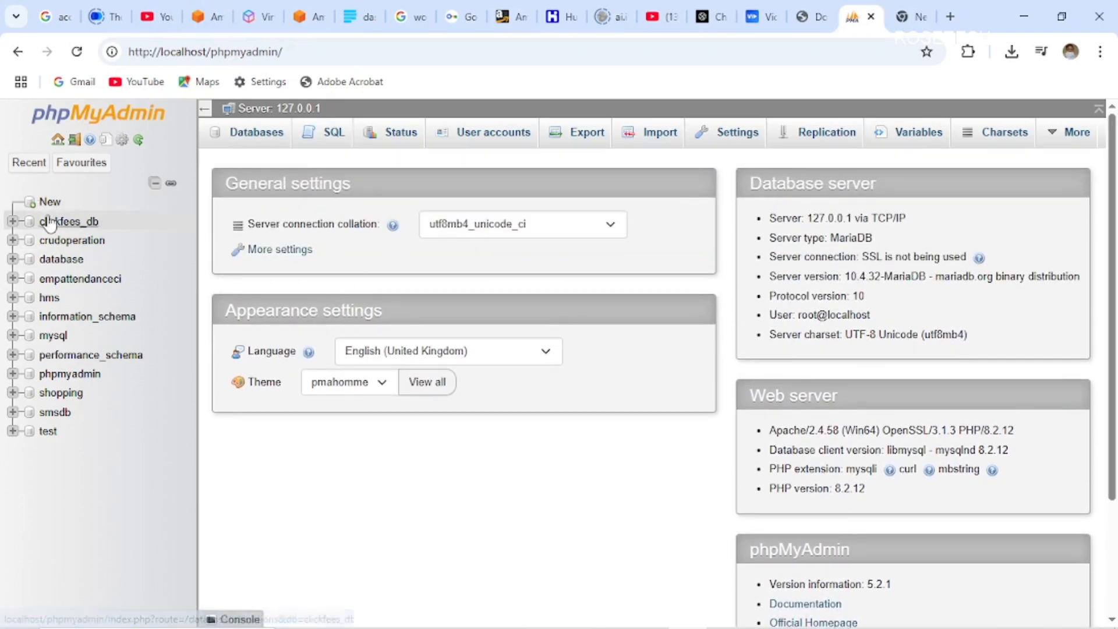
click(63, 207)
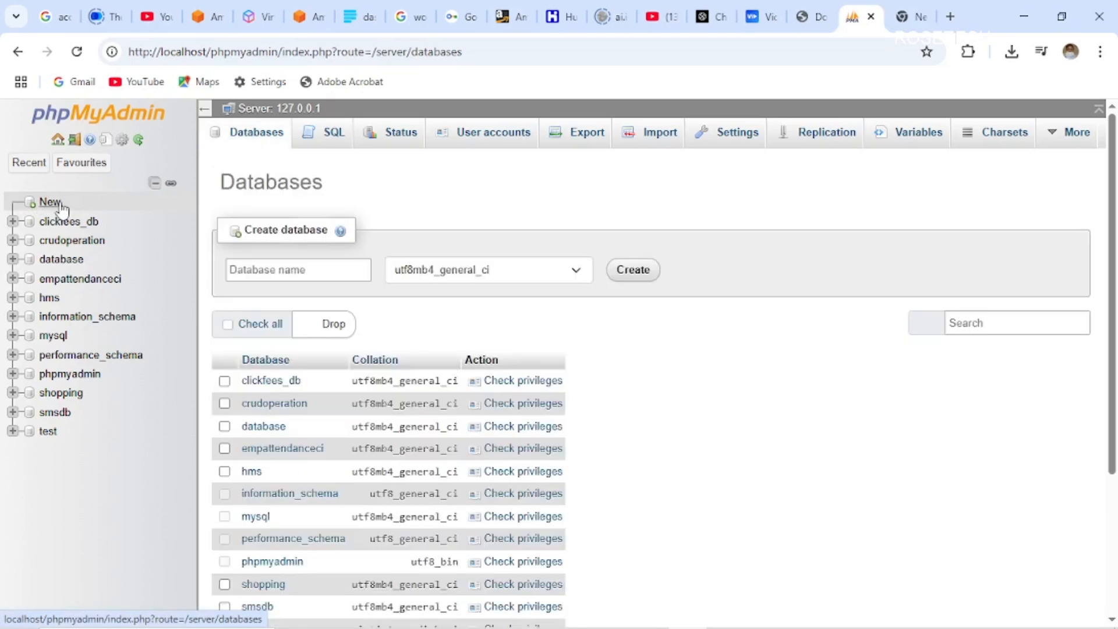
click(264, 269)
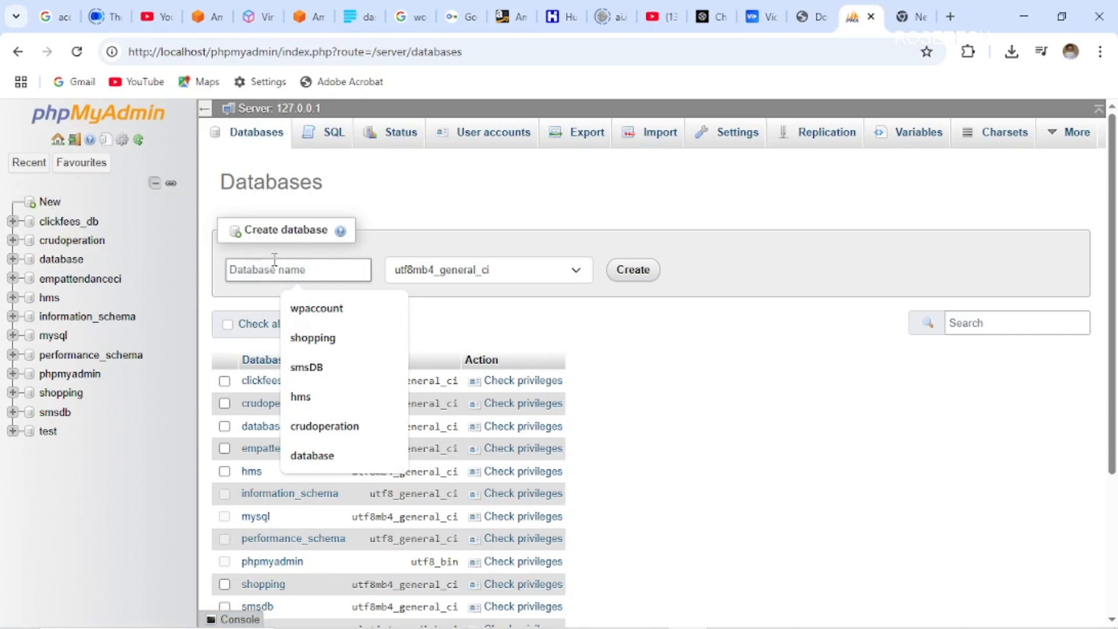
text(mydb)
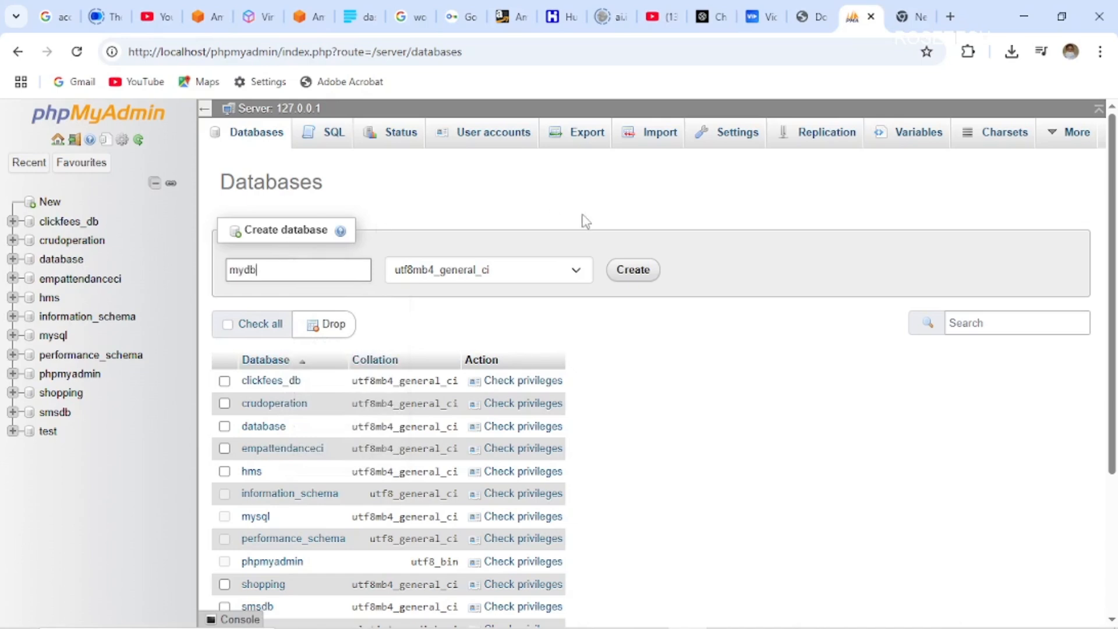
click(633, 271)
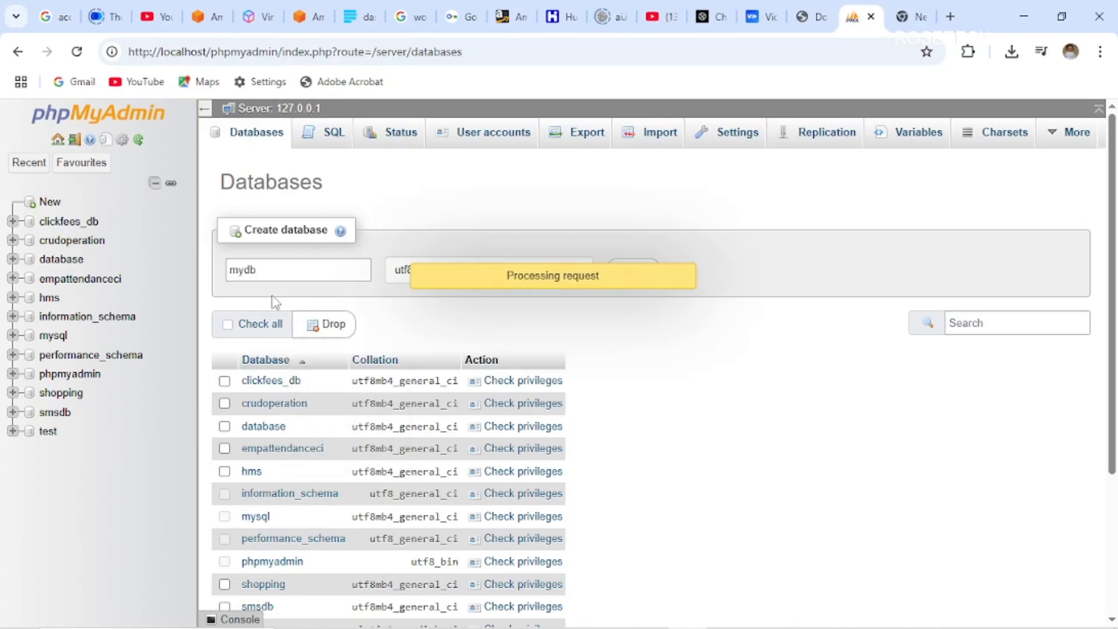
- Begin a new table named mytable with 4 columns in the mydb database, opening its column definitions
click(287, 268)
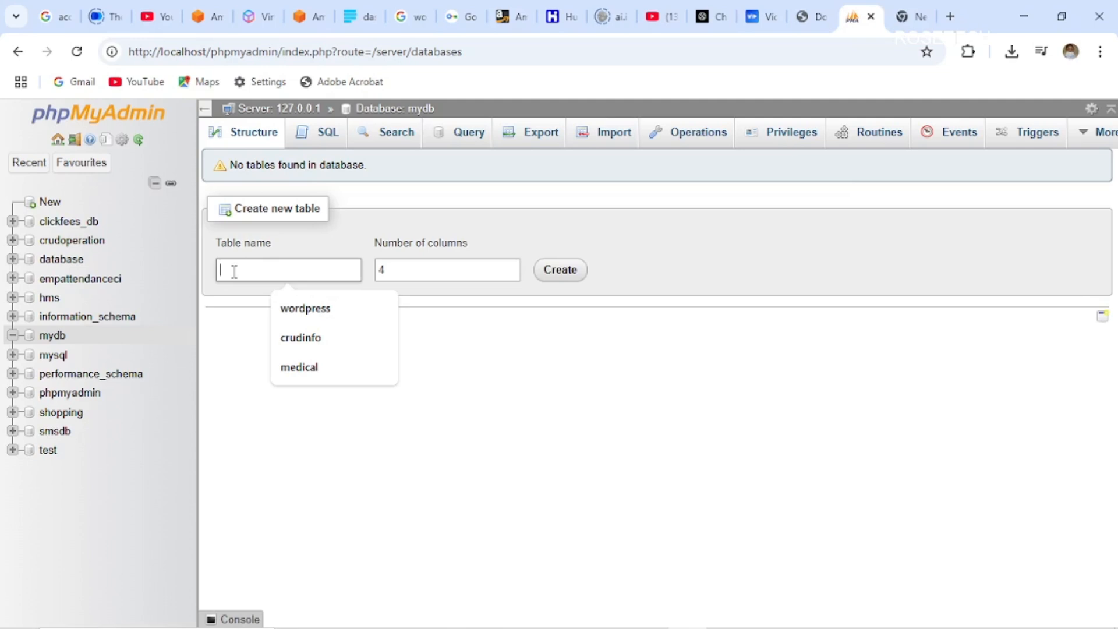
text(my)
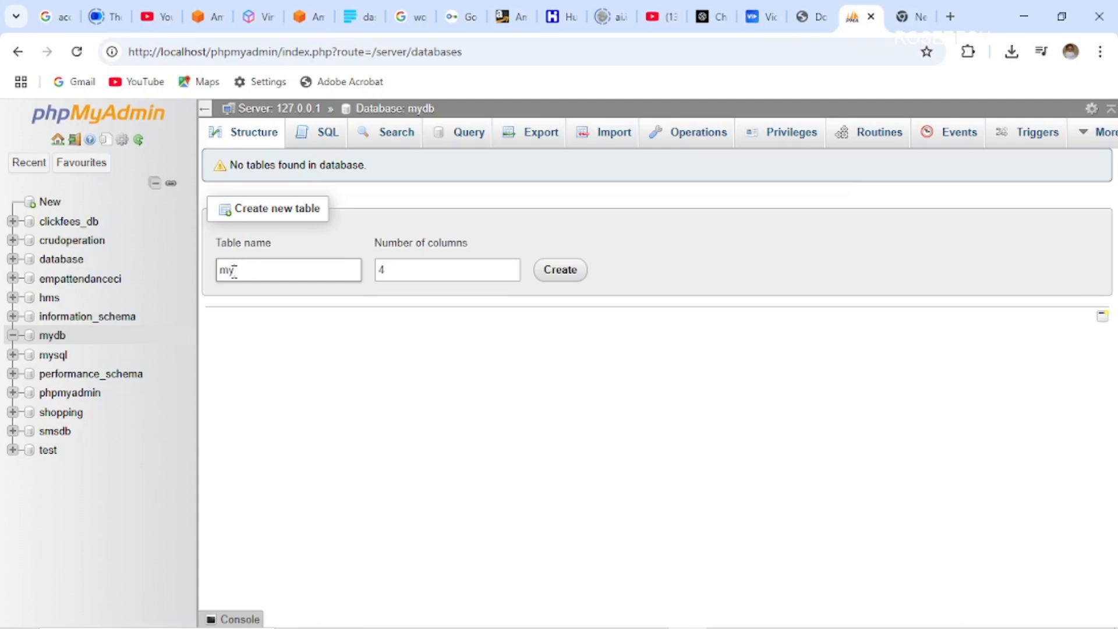
text(table)
click(573, 269)
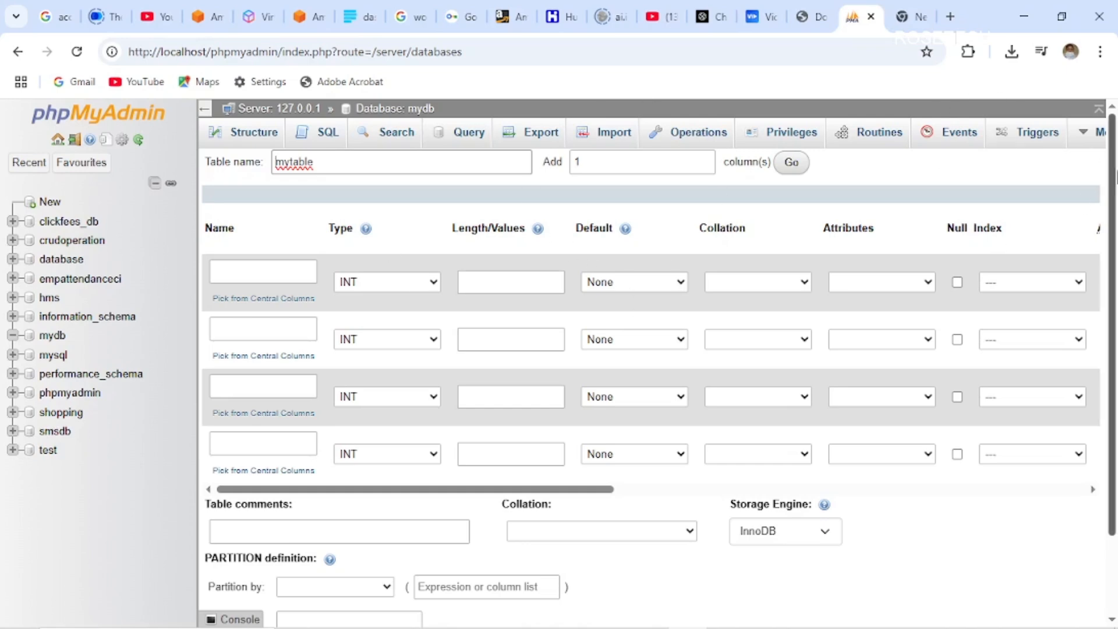
- Leave the unsaved mytable form and open the structure page of the mydb database
click(309, 172)
drag(1111, 330, 1086, 262)
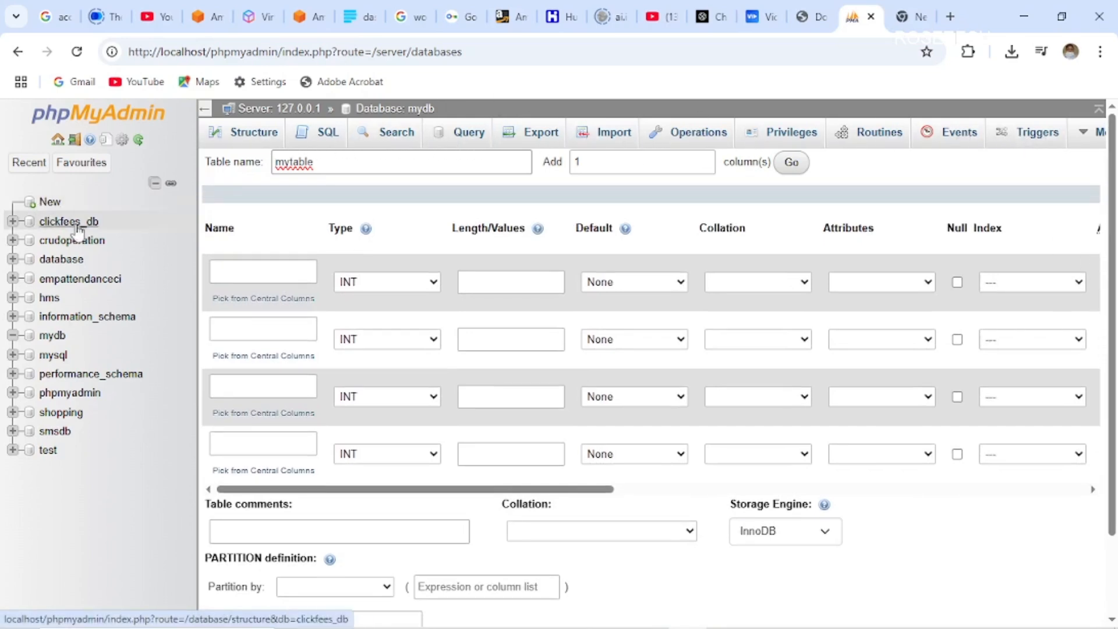
click(53, 337)
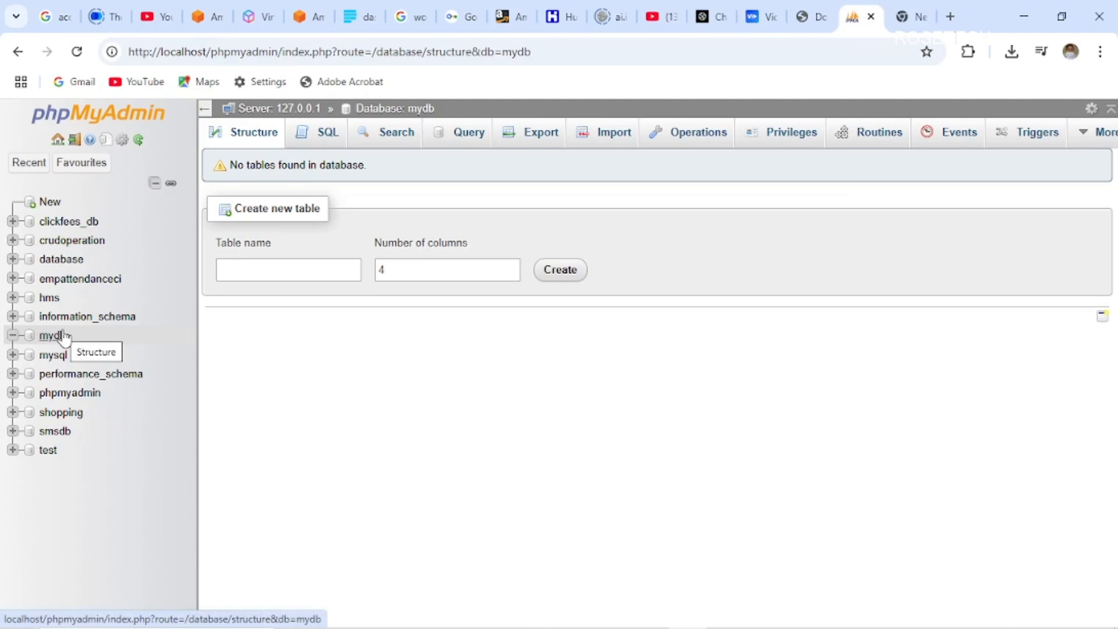
click(64, 336)
right_click(64, 336)
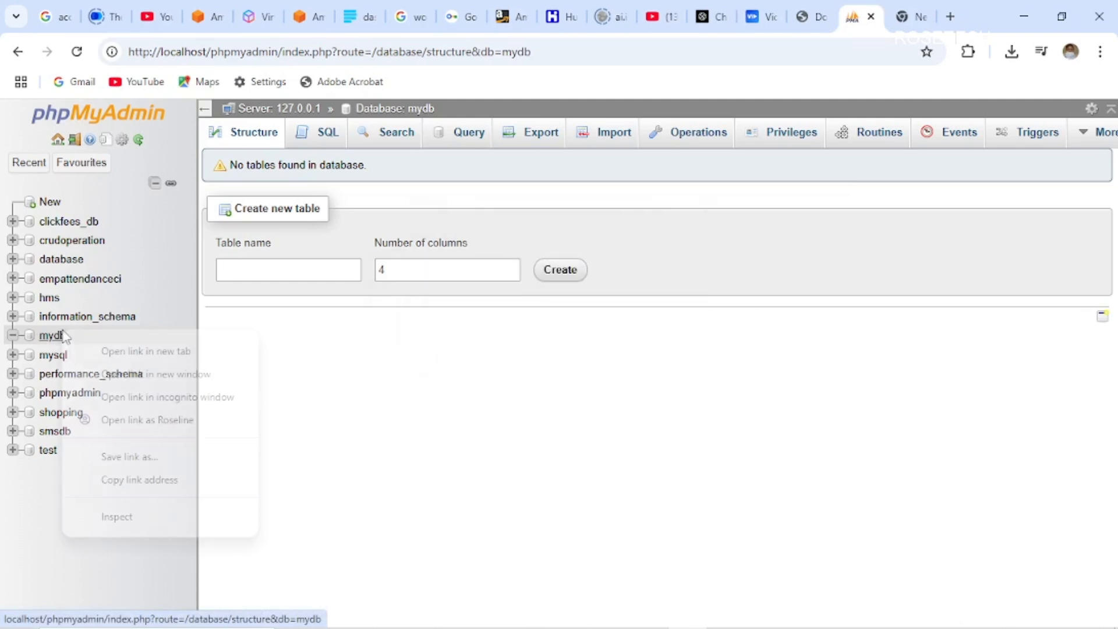
click(63, 337)
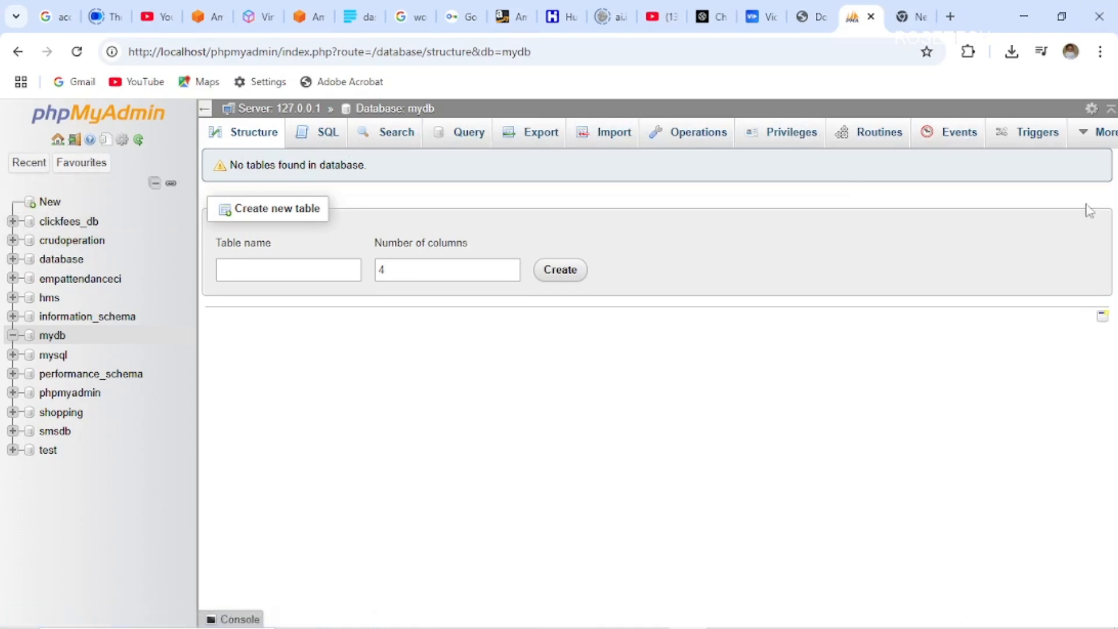
mouse_move(1092, 134)
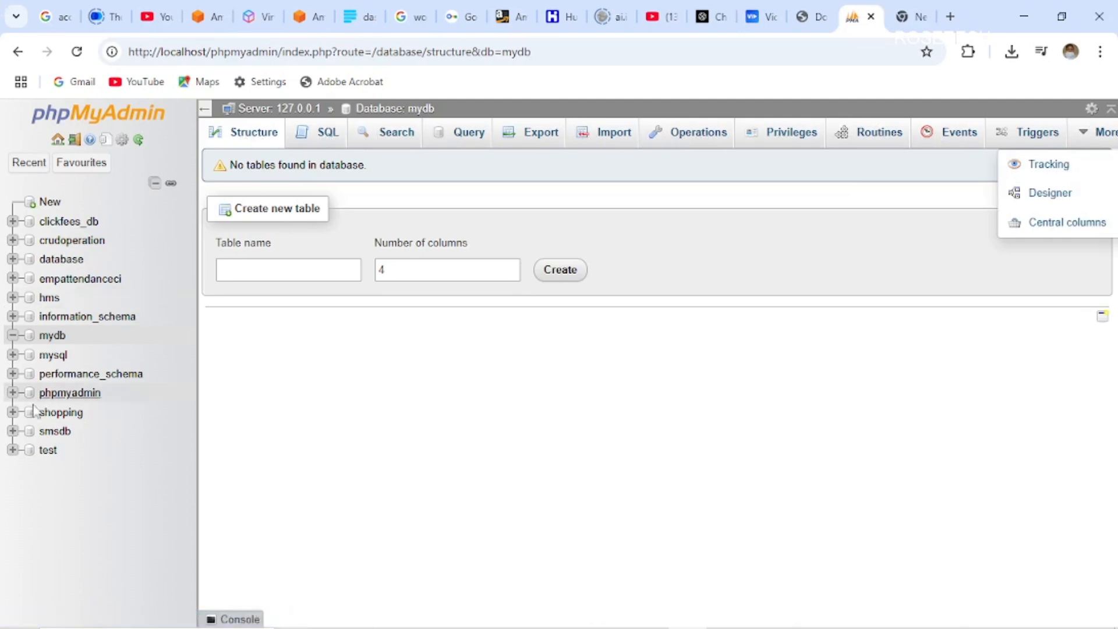
- Open the operations page of the mysql database, then expand and collapse its list of tables
click(28, 357)
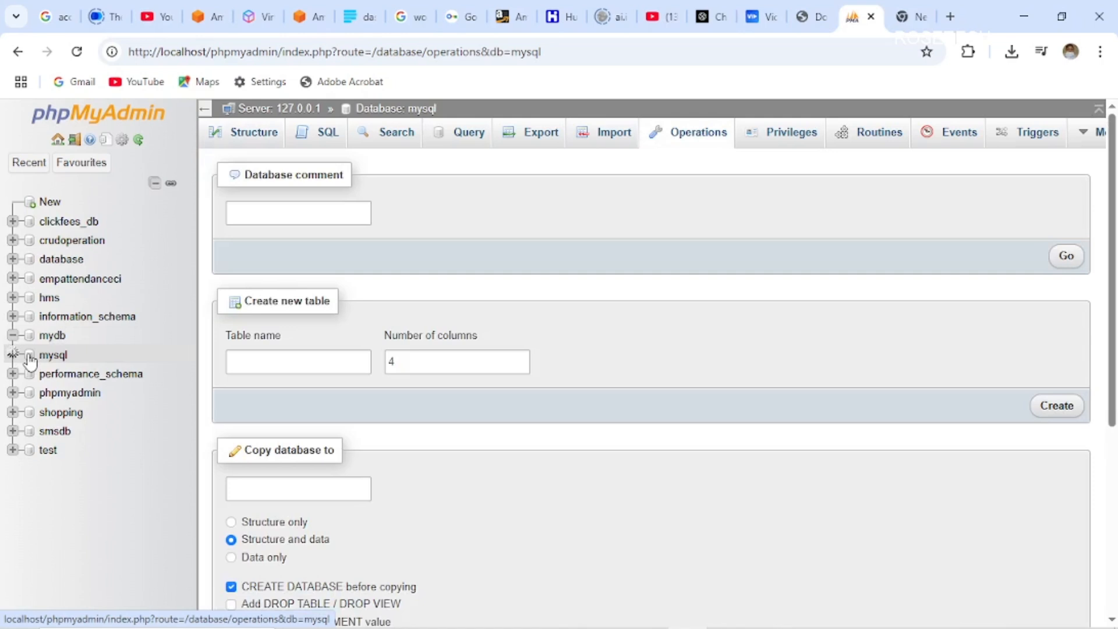
click(12, 355)
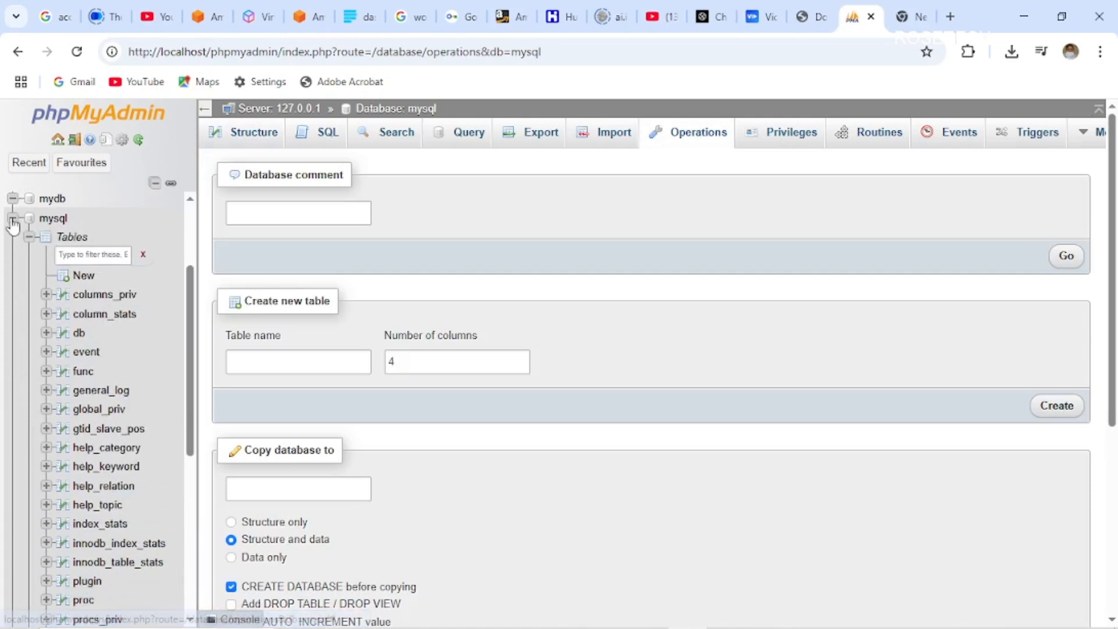
click(13, 222)
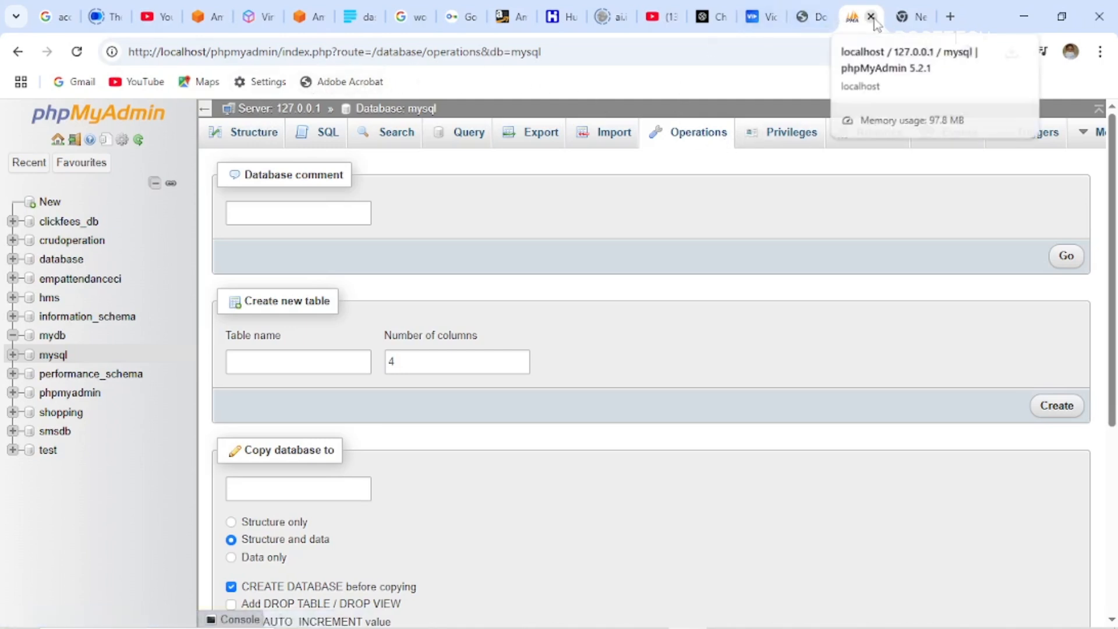
- Search Google for "xamp download" in the blank browser tab
click(922, 21)
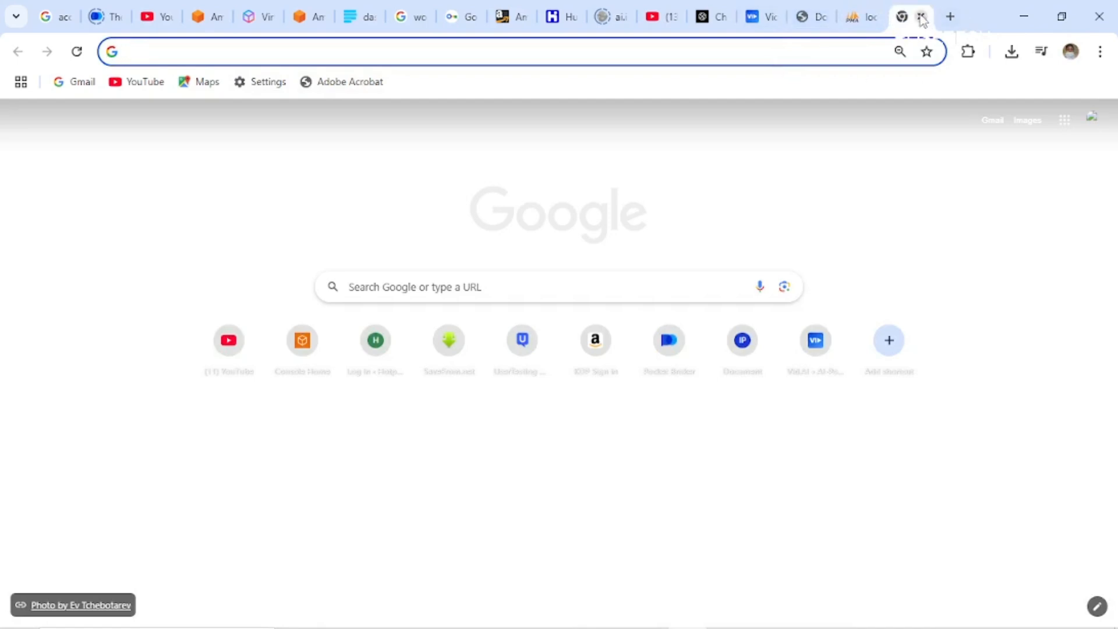
click(430, 47)
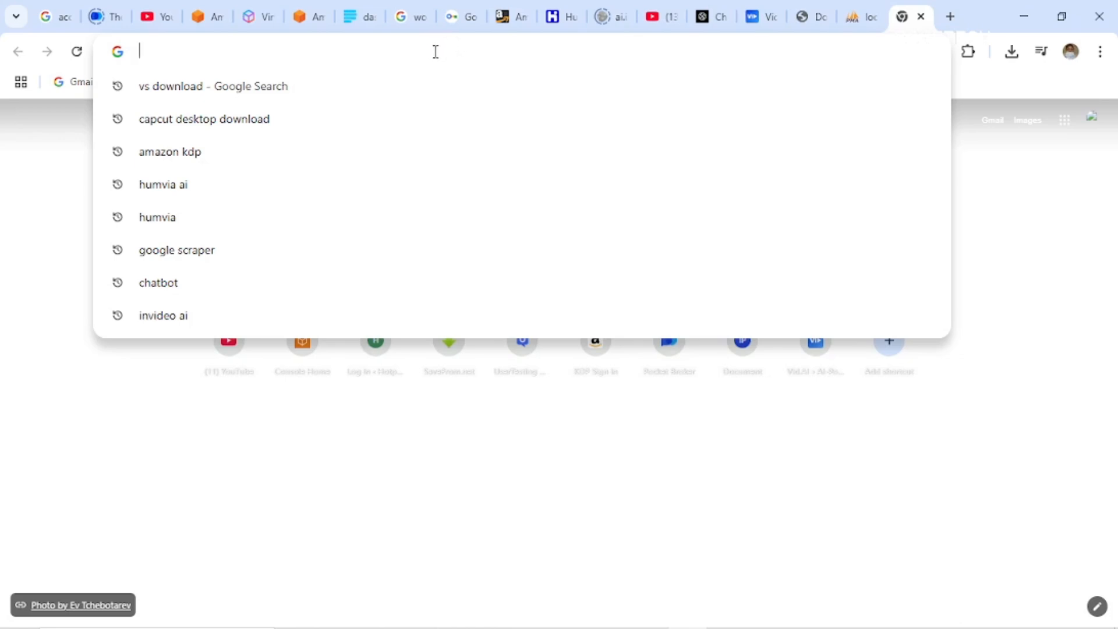
text(xamp)
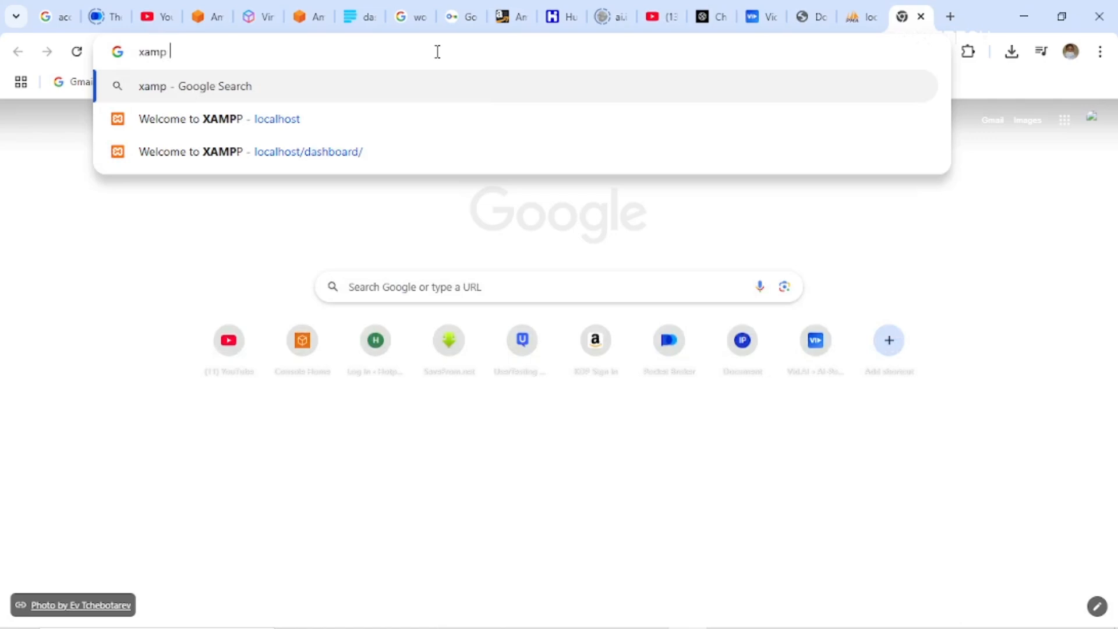
text( winda)
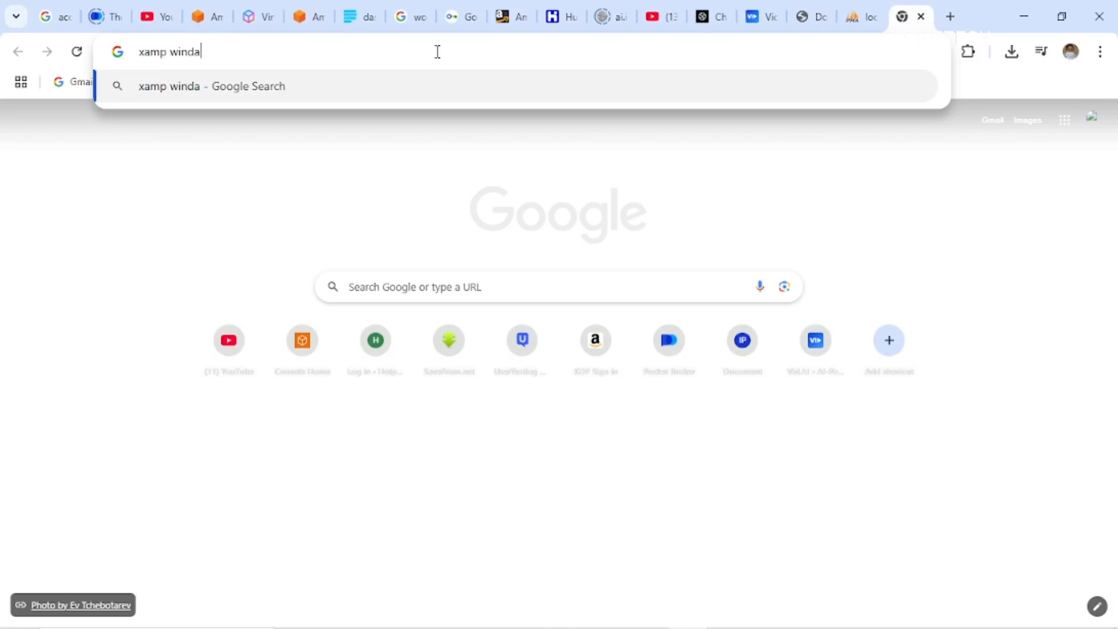
key(BackSpace)
key(BackSpace)
key(BackSpace)
key(BackSpace)
key(BackSpace)
key(BackSpace)
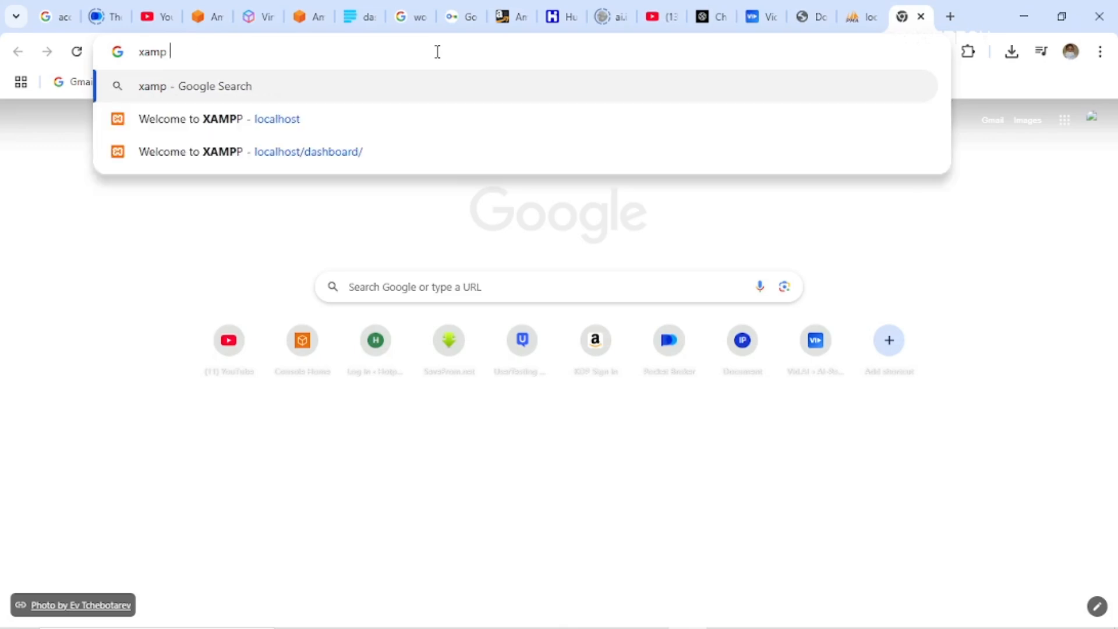
text(d)
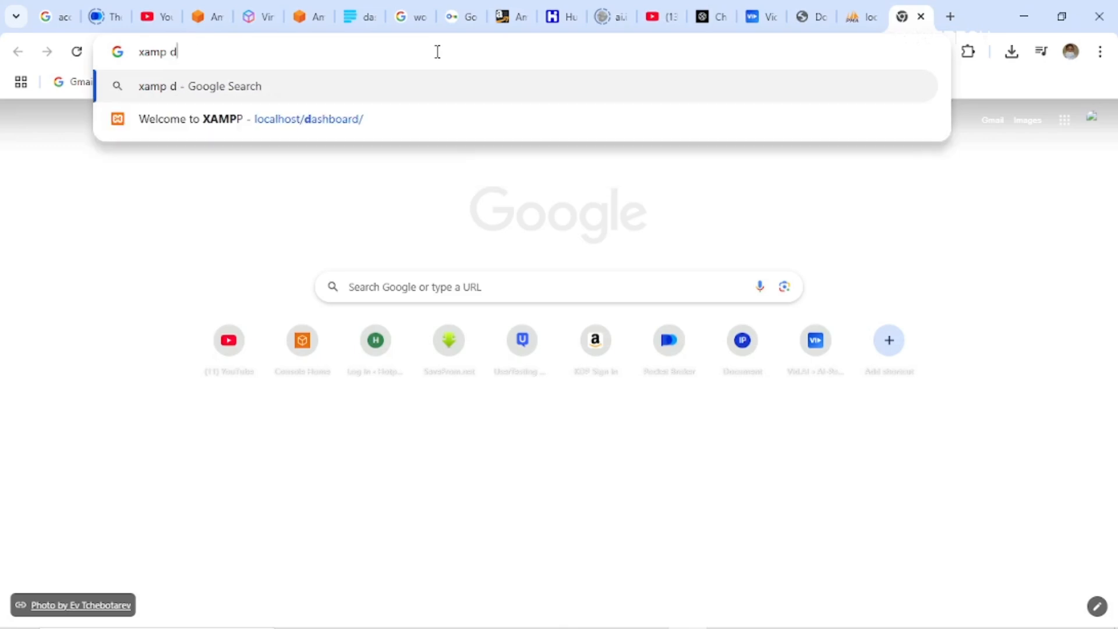
text(ownload)
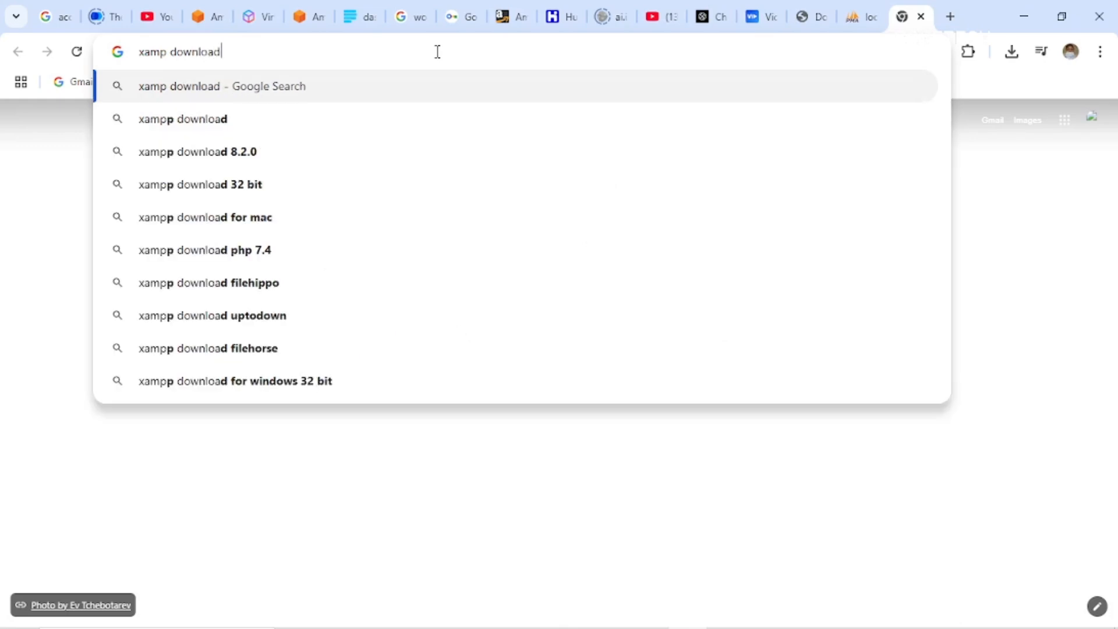
key(Return)
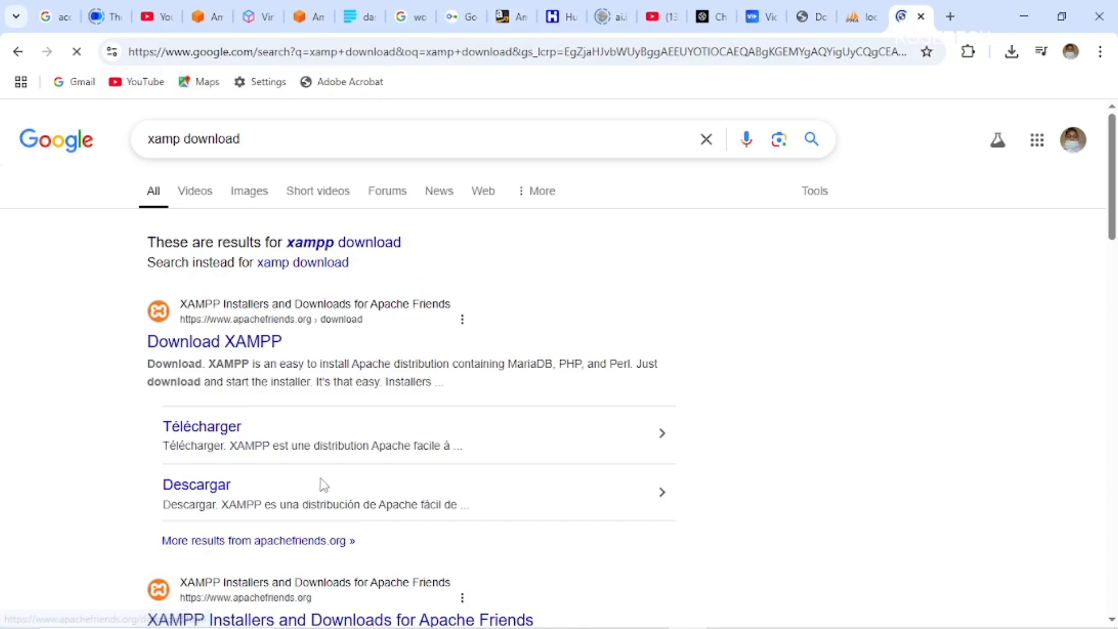
- Look through the Google results for XAMPP download sources and return to the first result
scroll(320, 484, down, 4)
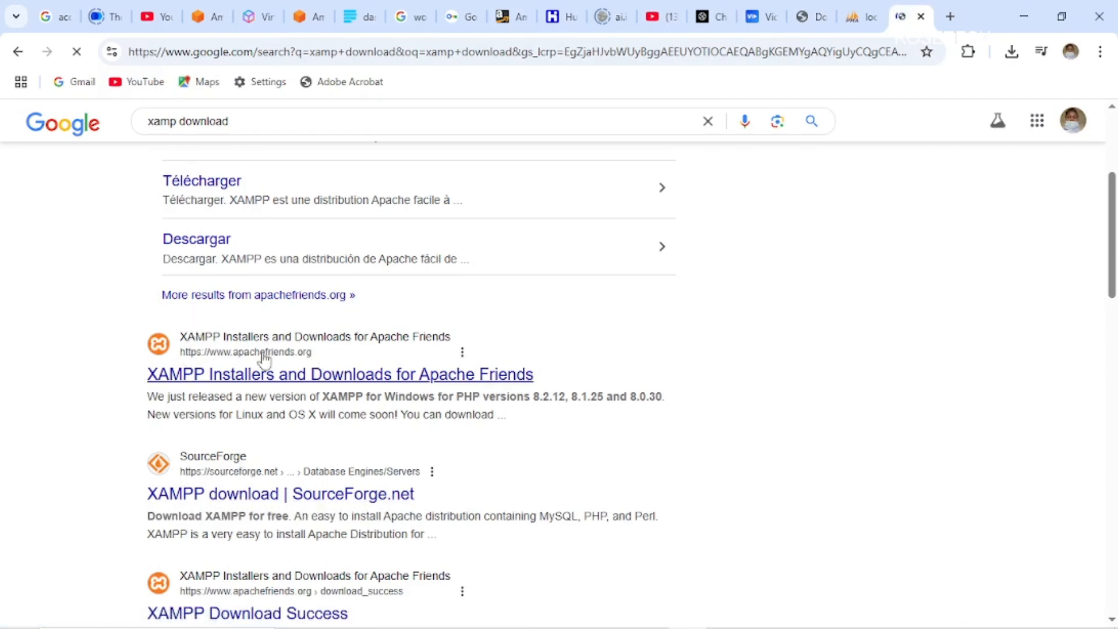
scroll(295, 249, up, 5)
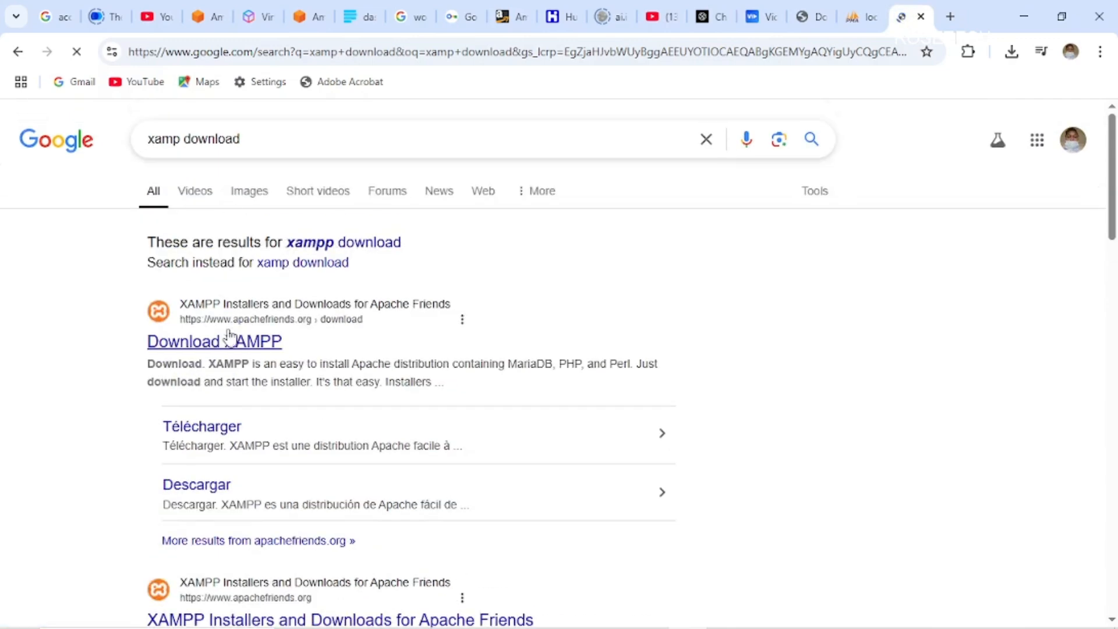
scroll(202, 380, down, 5)
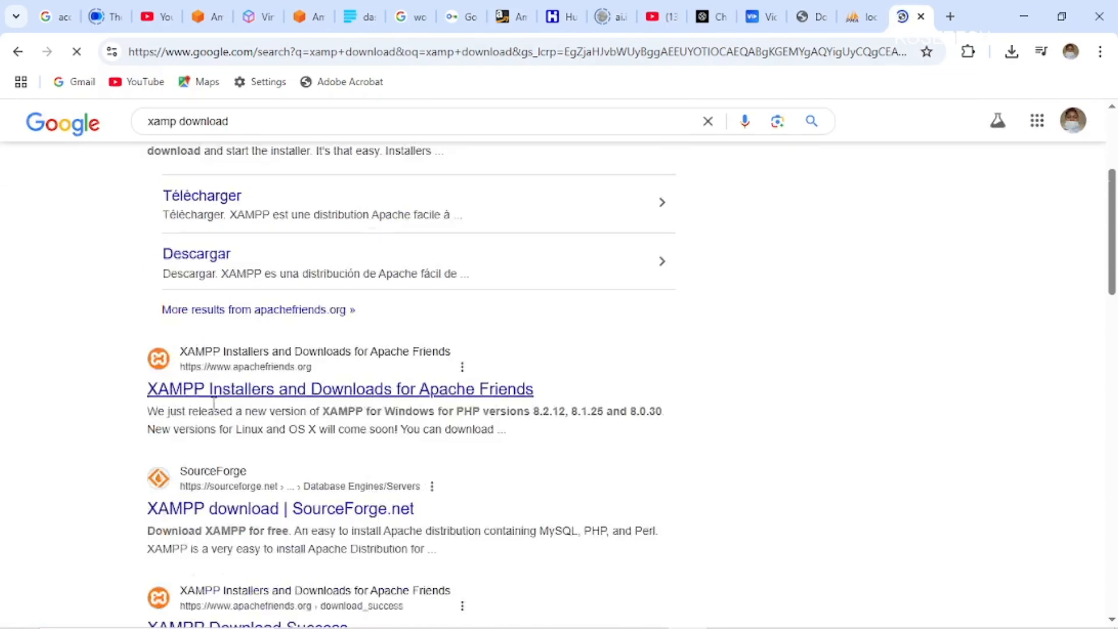
scroll(210, 505, down, 3)
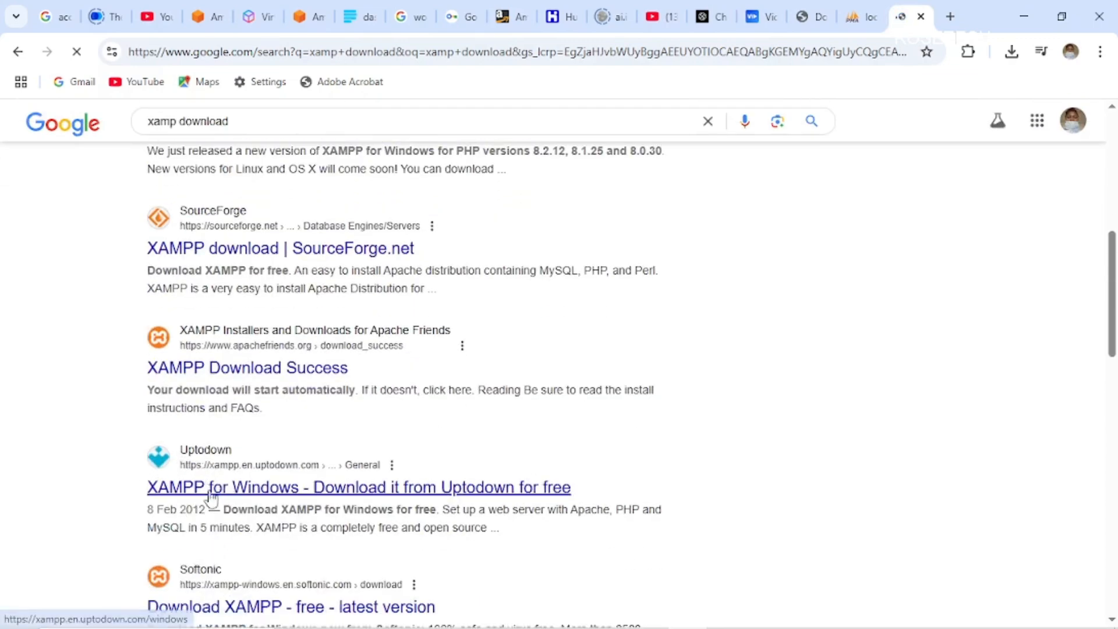
scroll(265, 544, down, 3)
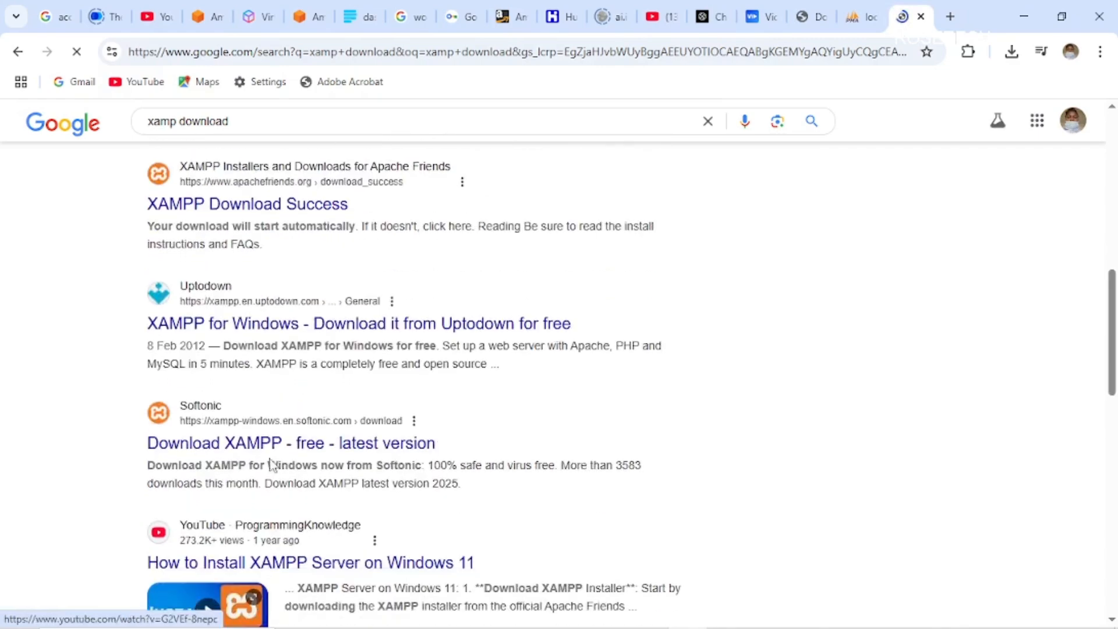
scroll(242, 411, down, 3)
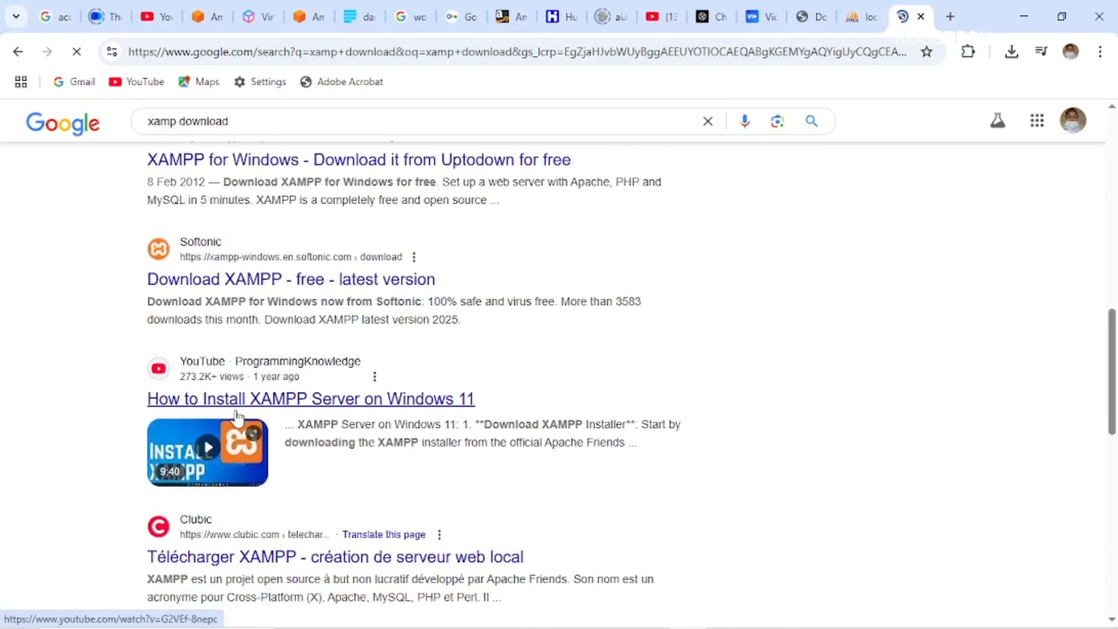
scroll(479, 480, up, 3)
scroll(462, 478, up, 10)
- Switch to the XAMPP Control Panel running Apache and MySQL and open its command shell
mouse_move(754, 605)
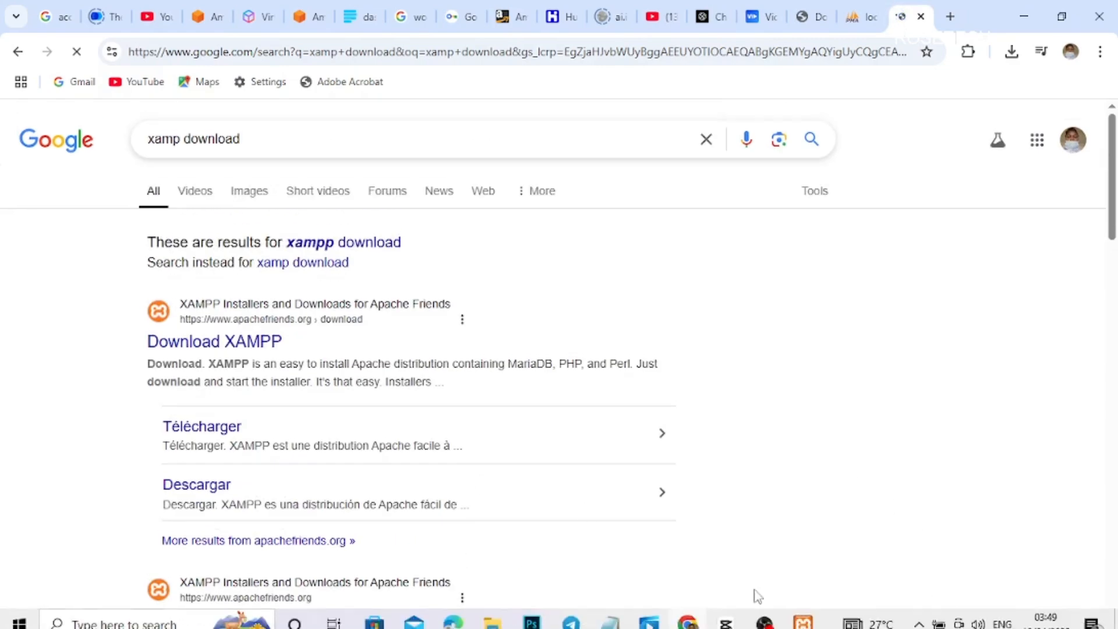
mouse_move(799, 615)
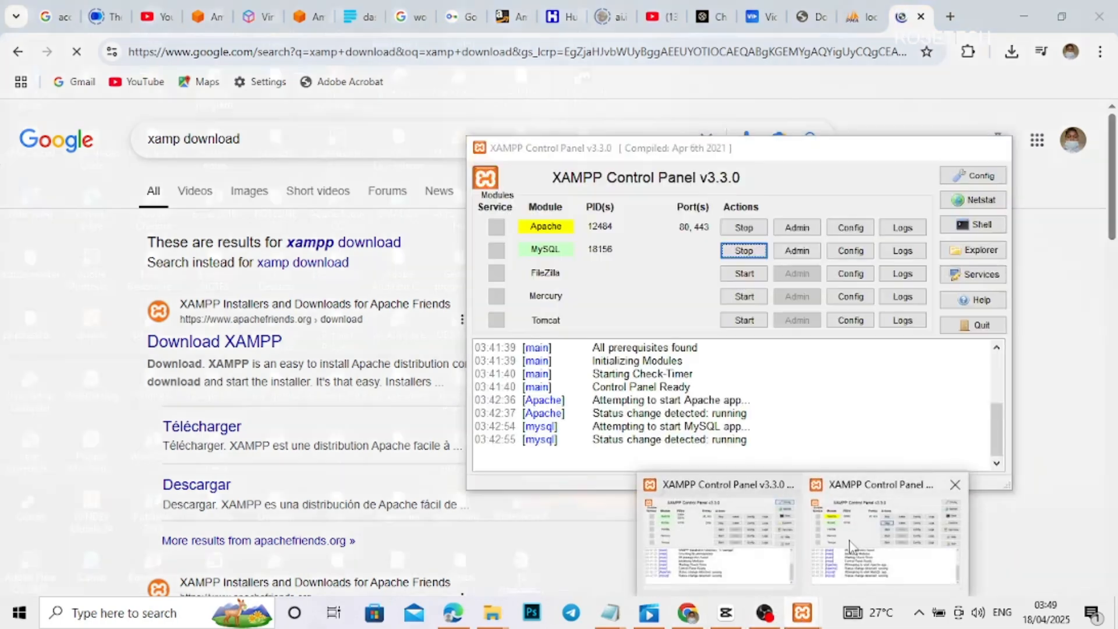
click(885, 533)
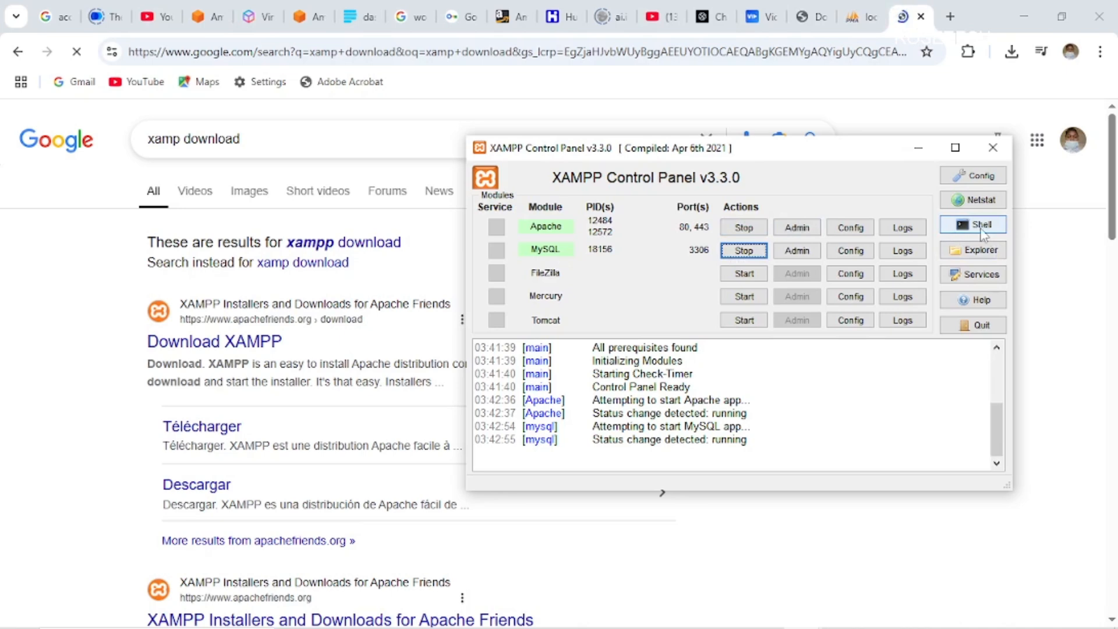
click(987, 232)
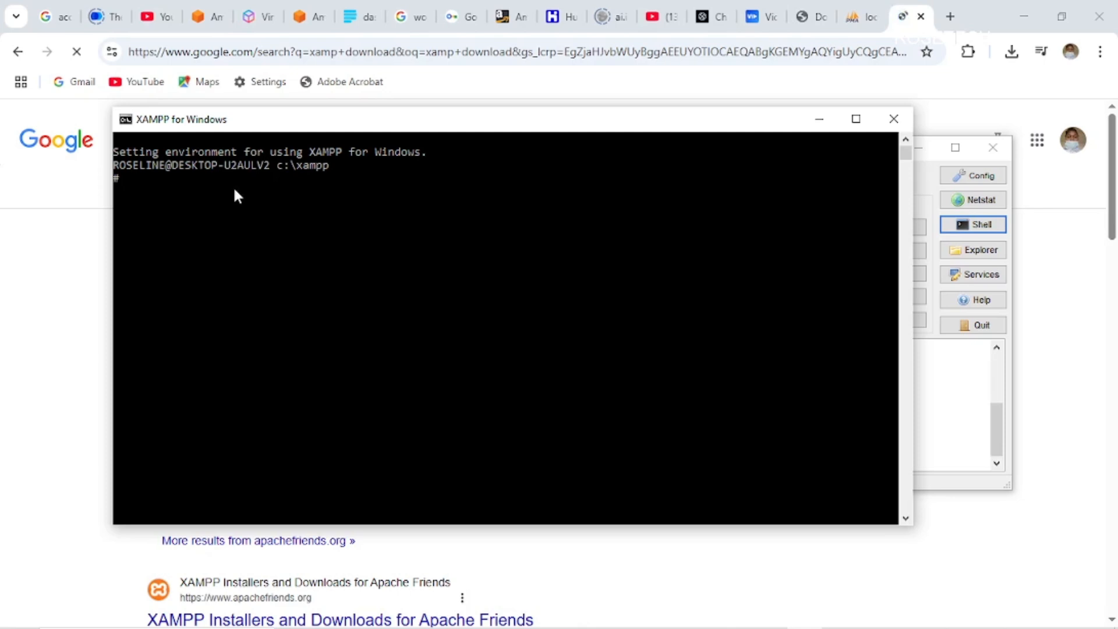
- Try the ls command in the XAMPP shell, and list the contents of c:\xampp with dir
text(ls)
key(Return)
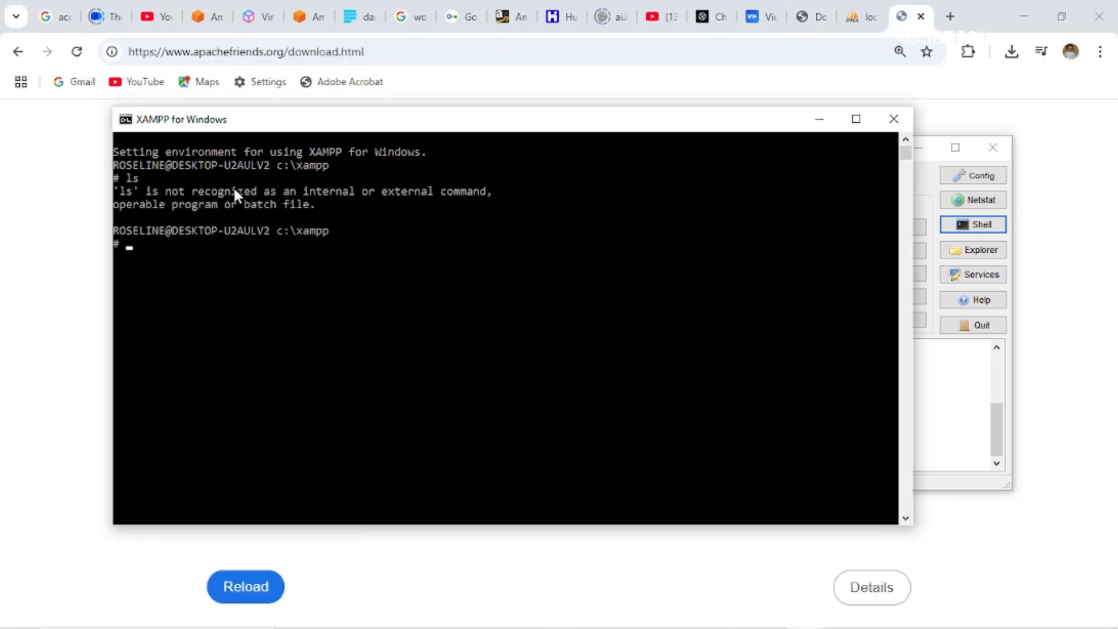
text(dir)
key(Return)
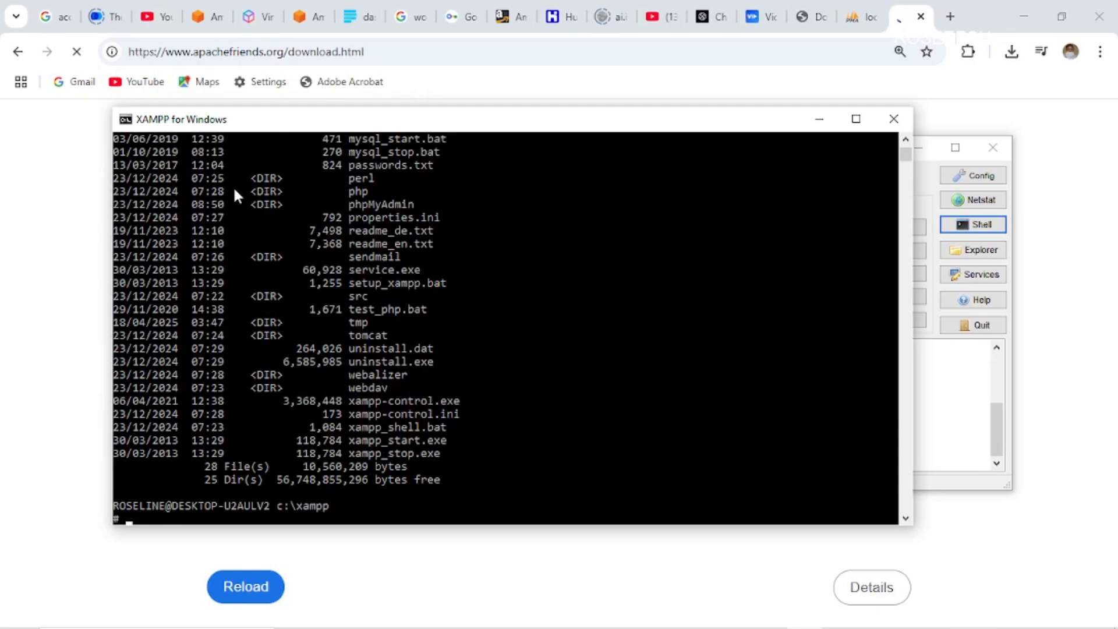
- Examine the files and folders in the c:\xampp directory listing
scroll(304, 408, up, 2)
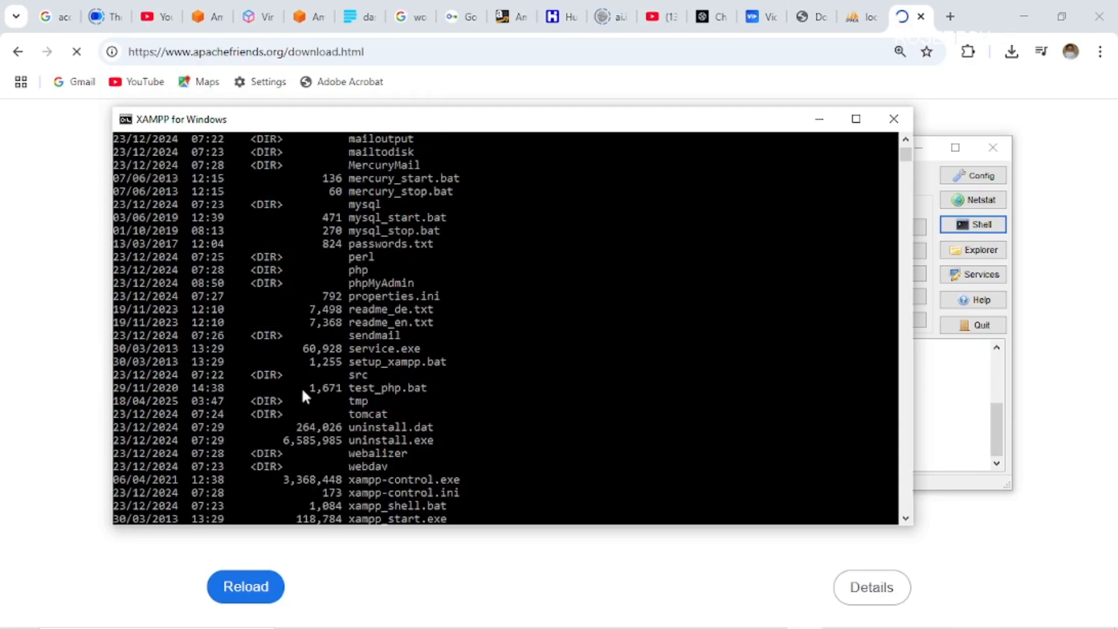
scroll(303, 391, up, 9)
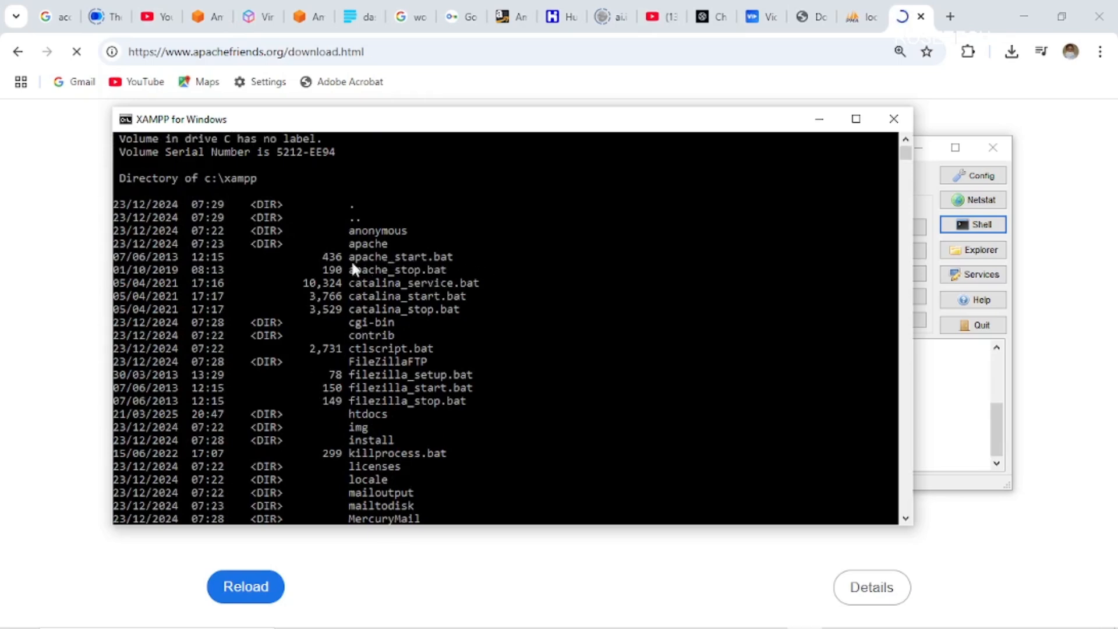
scroll(309, 415, down, 3)
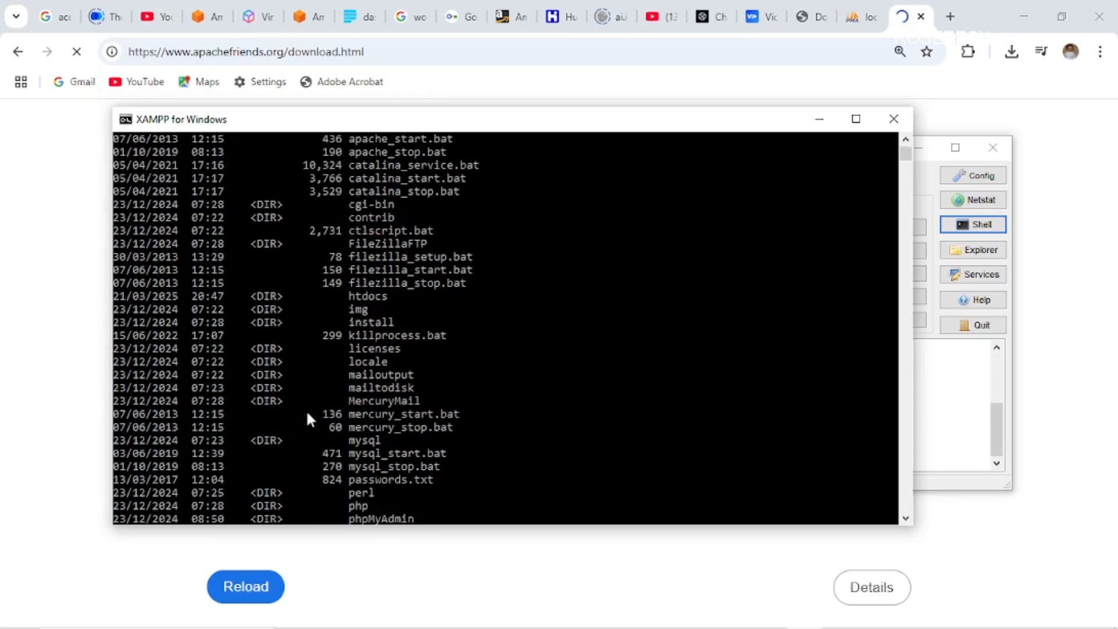
scroll(349, 475, down, 11)
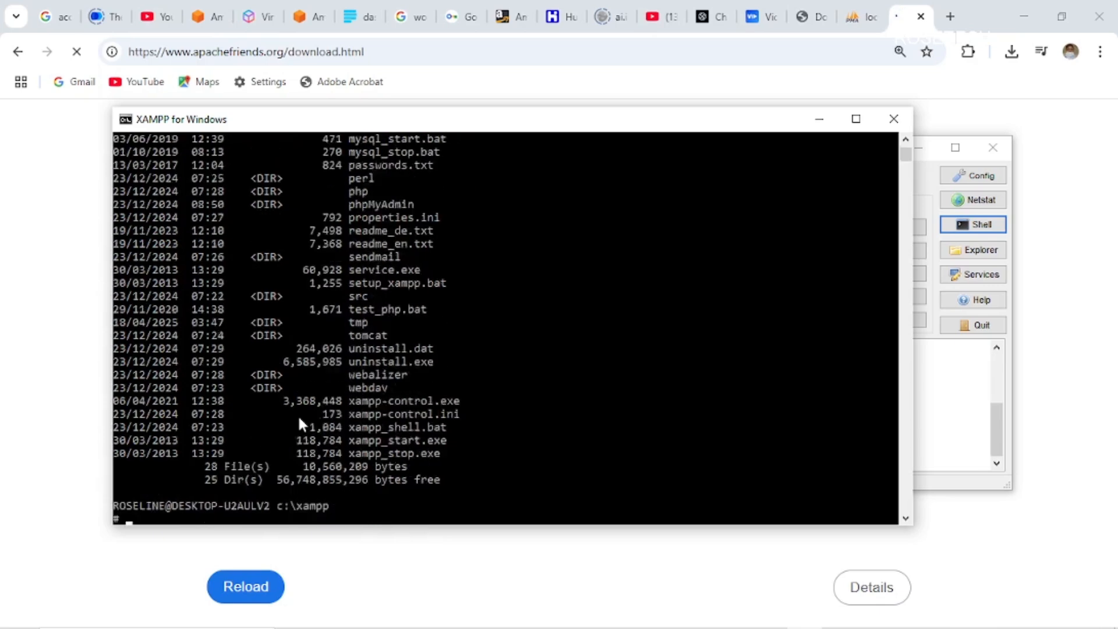
scroll(299, 418, up, 1)
scroll(299, 418, up, 7)
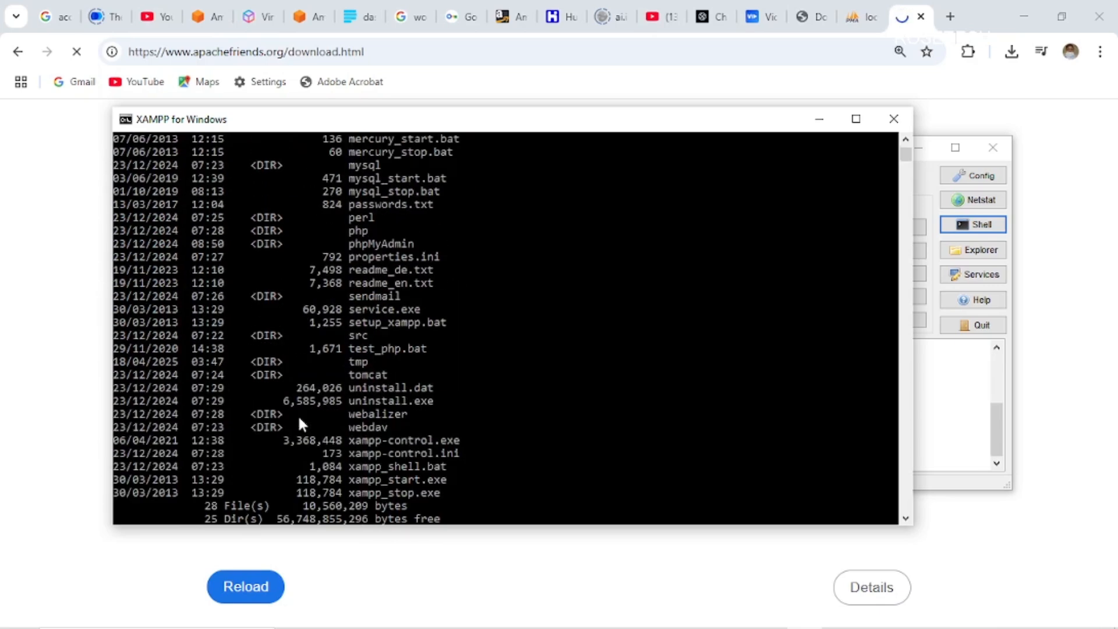
scroll(298, 414, up, 4)
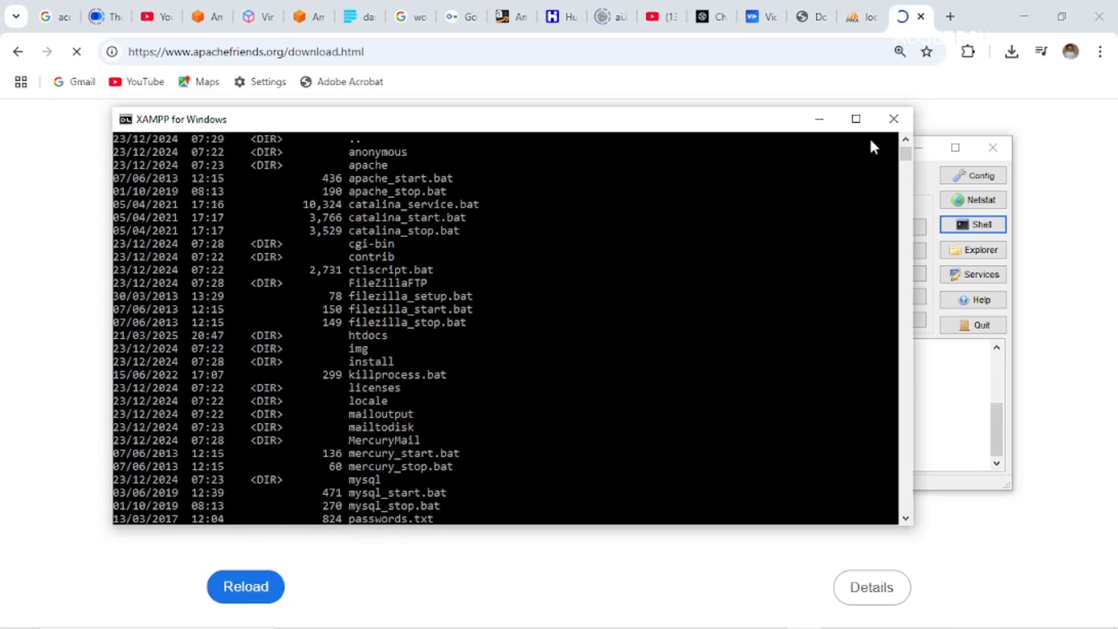
scroll(241, 402, down, 6)
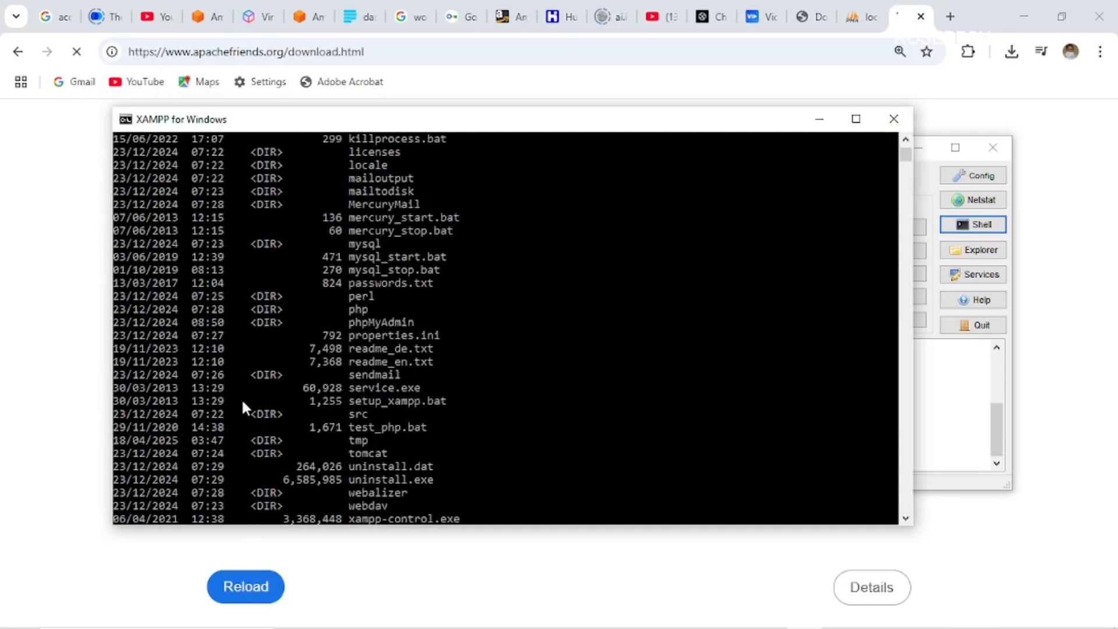
- View the rest of the c:\xampp directory listing and close the XAMPP shell window
scroll(241, 403, down, 7)
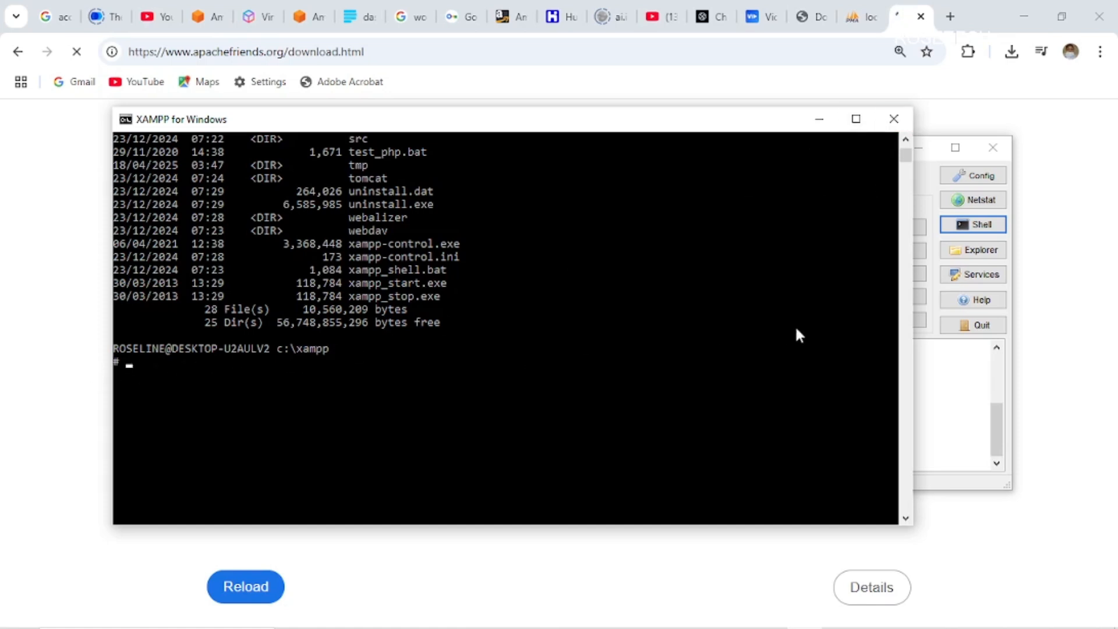
click(895, 123)
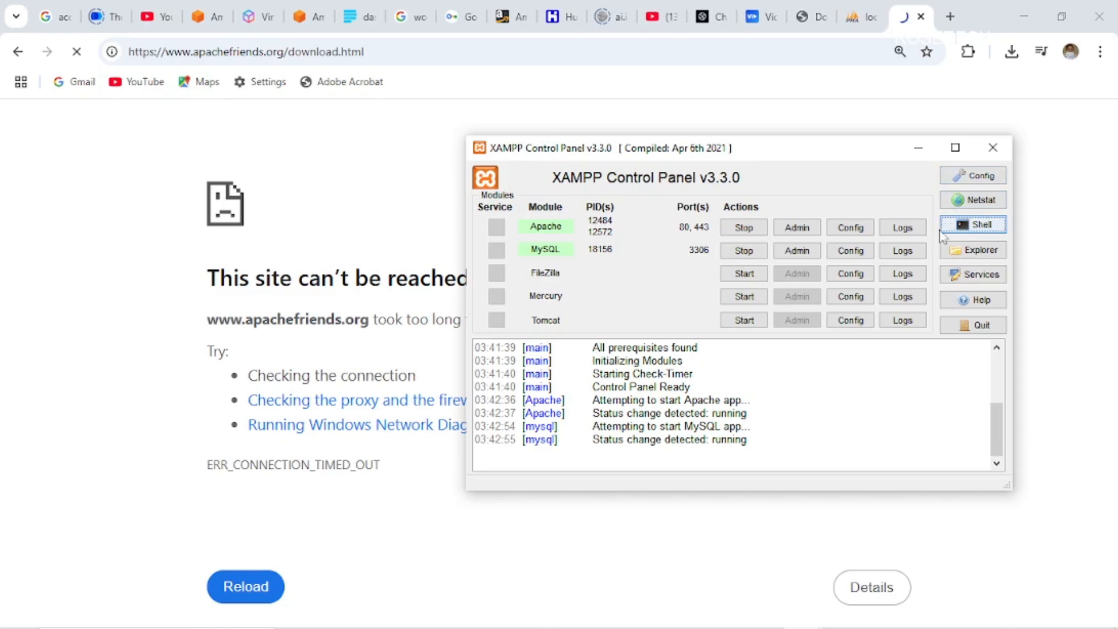
click(970, 226)
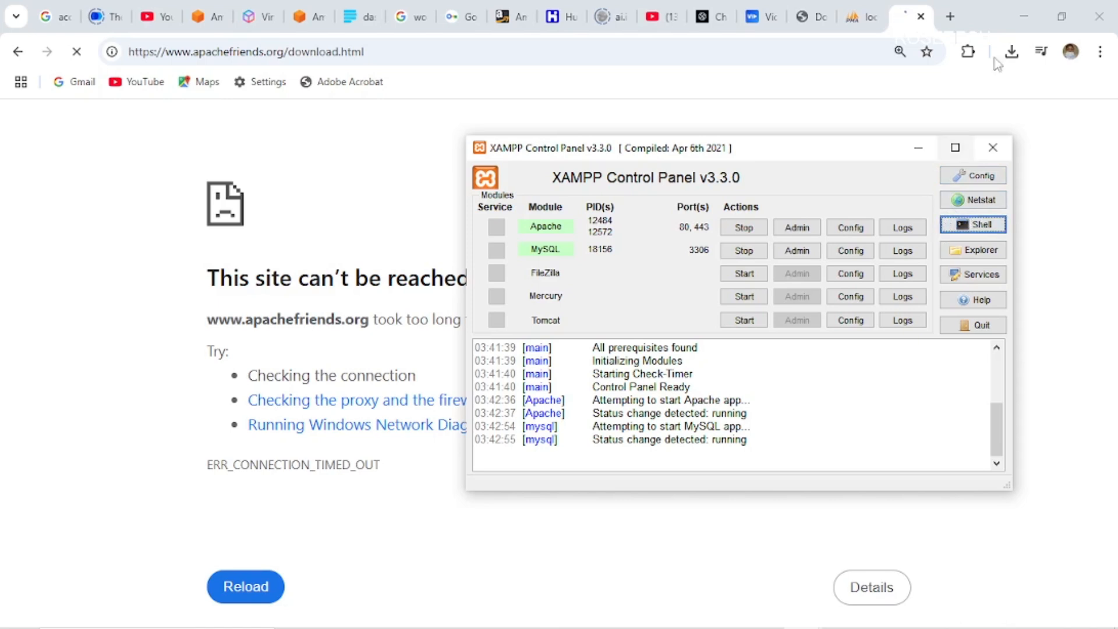
- Return to the apachefriends.org download page, check the hidden system tray icons and reload the page
click(899, 21)
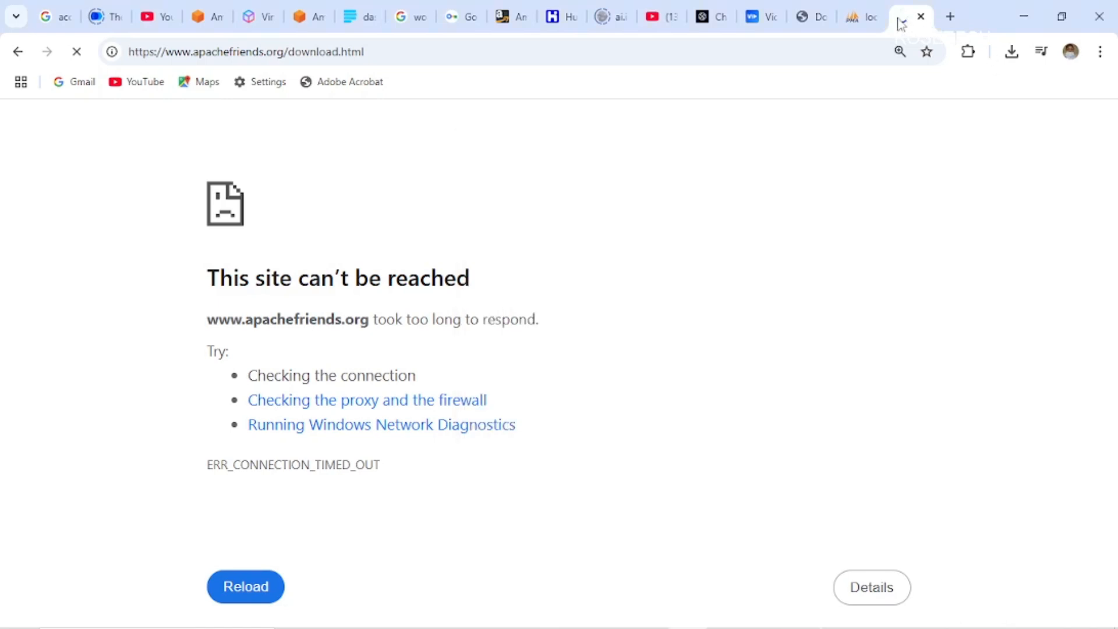
click(849, 24)
click(914, 22)
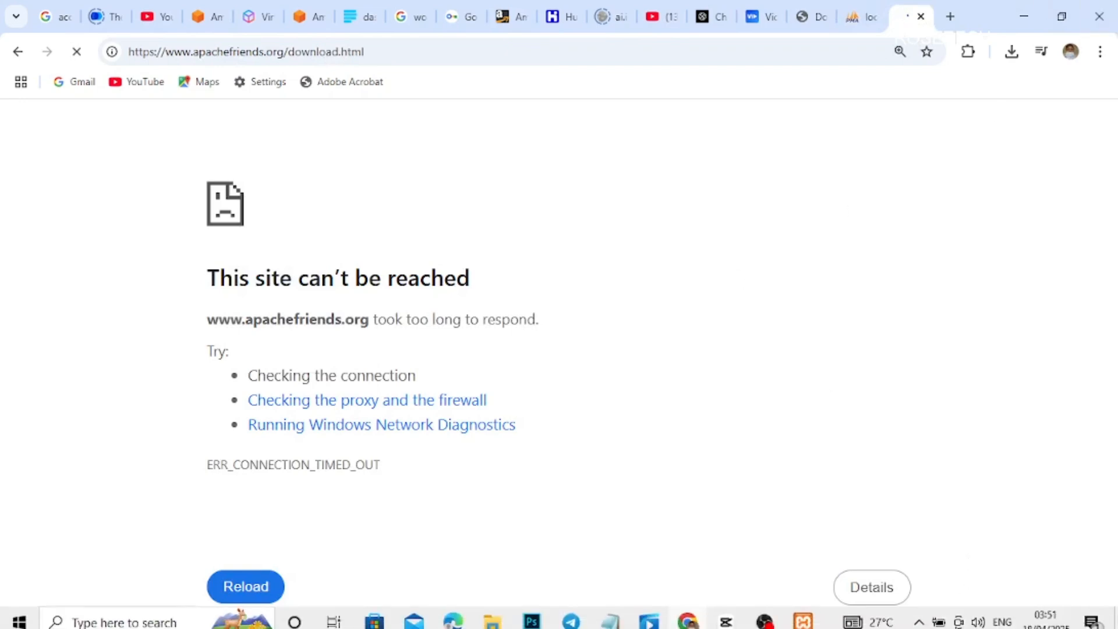
click(919, 614)
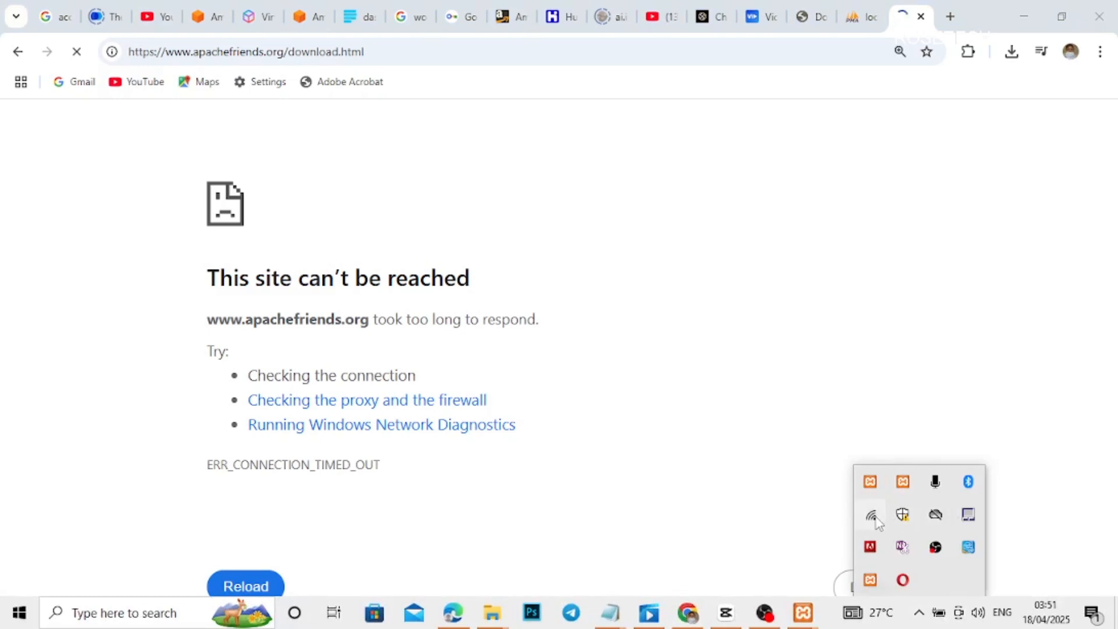
click(751, 414)
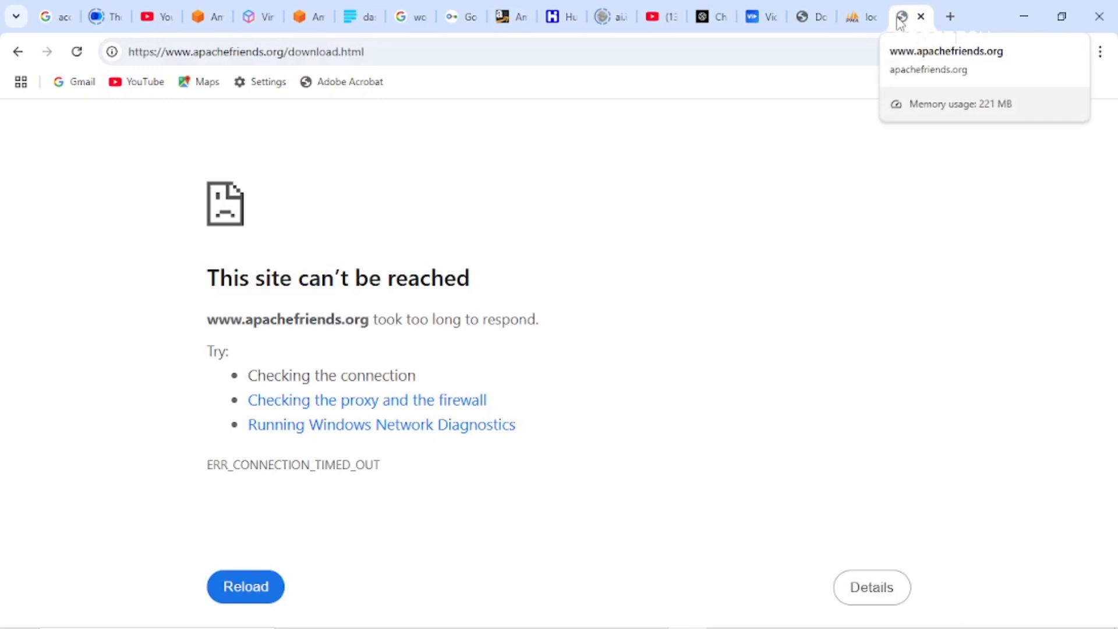
click(77, 51)
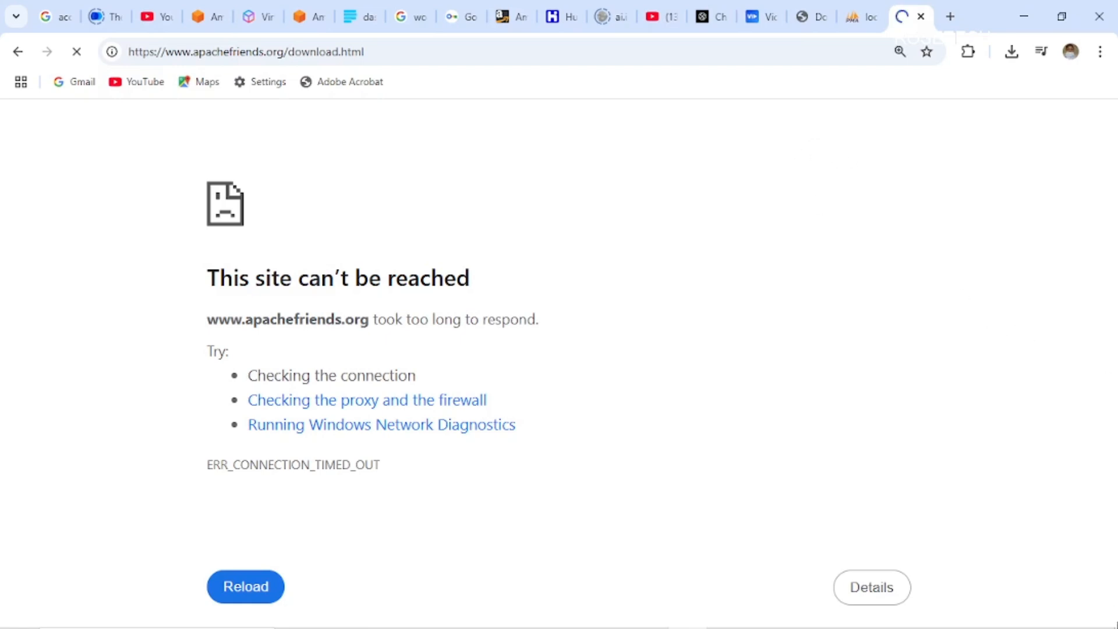
- Close both open XAMPP Control Panel windows
mouse_move(1075, 622)
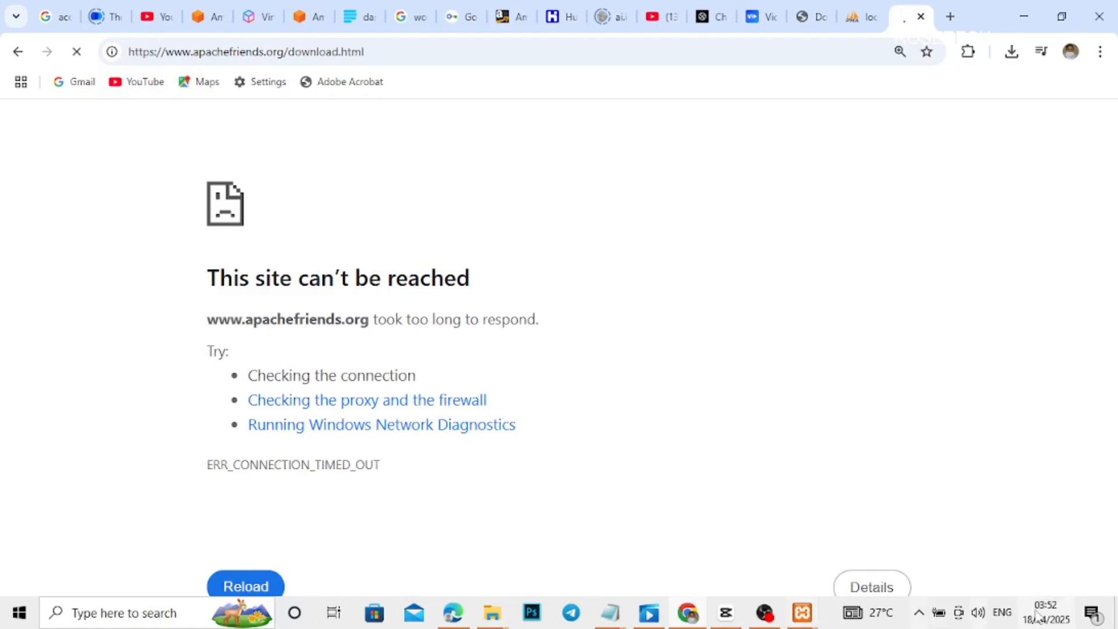
mouse_move(807, 616)
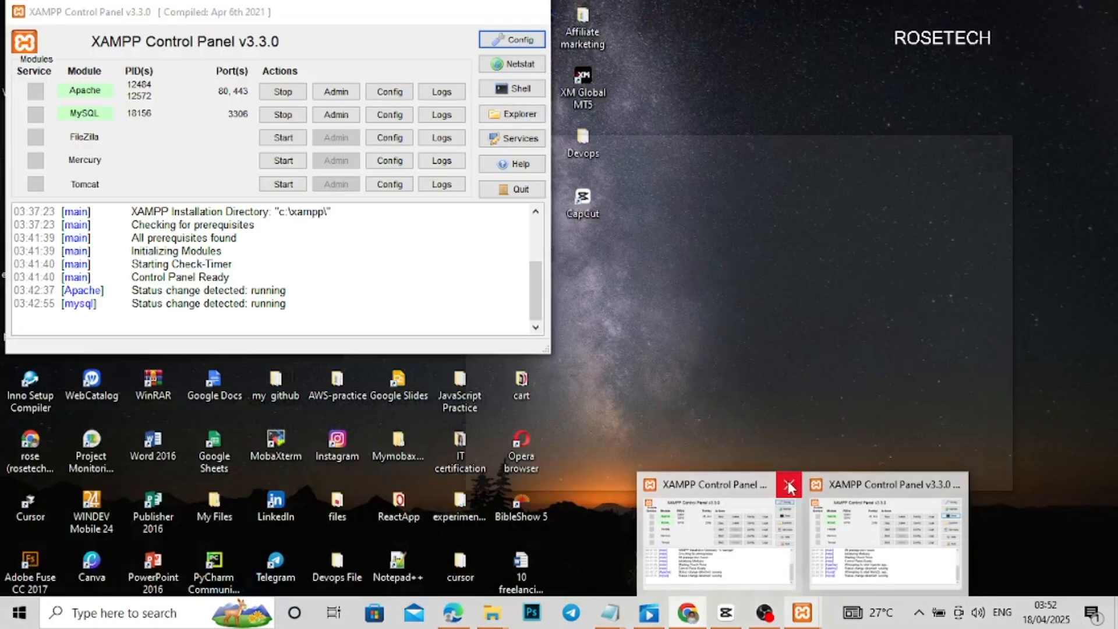
click(789, 485)
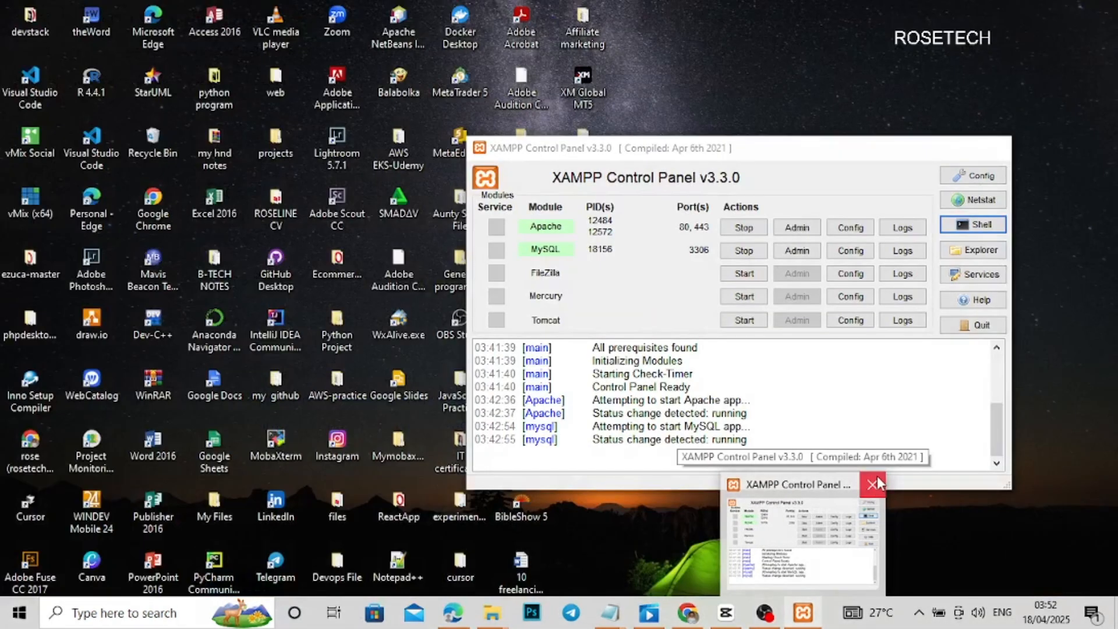
click(876, 483)
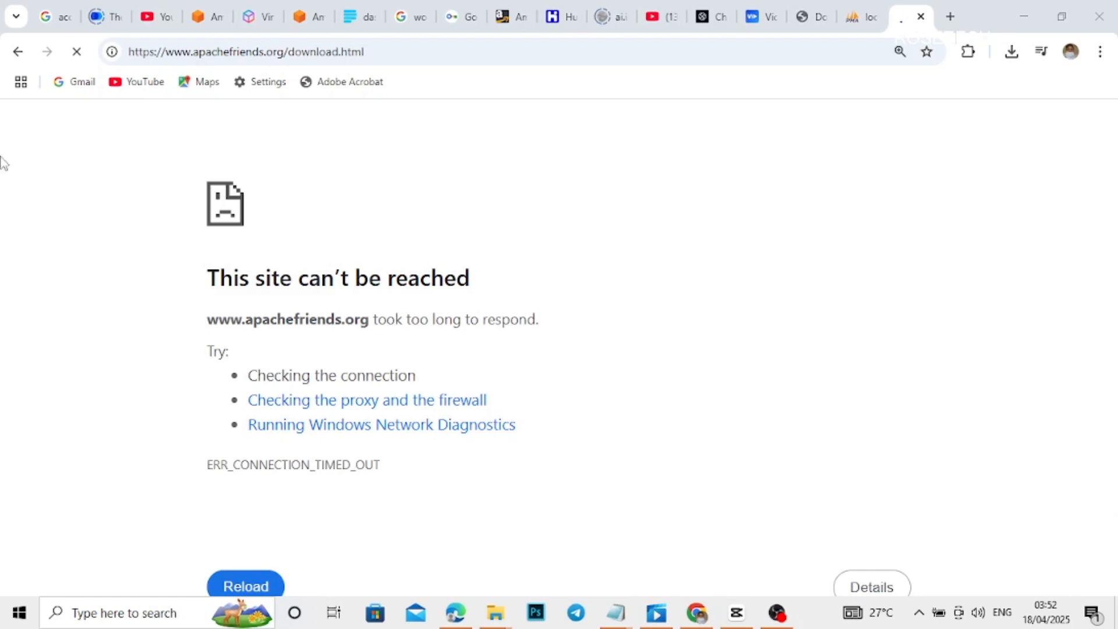
- Close the Hello World page and look through the mysql database's Operations page in phpMyAdmin
click(827, 12)
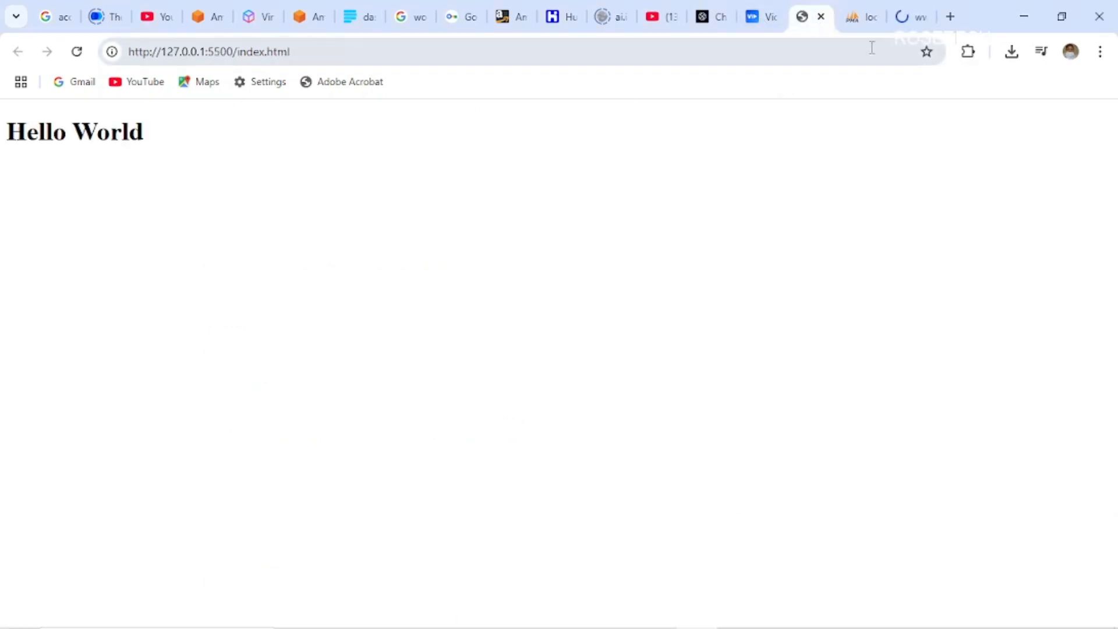
click(821, 16)
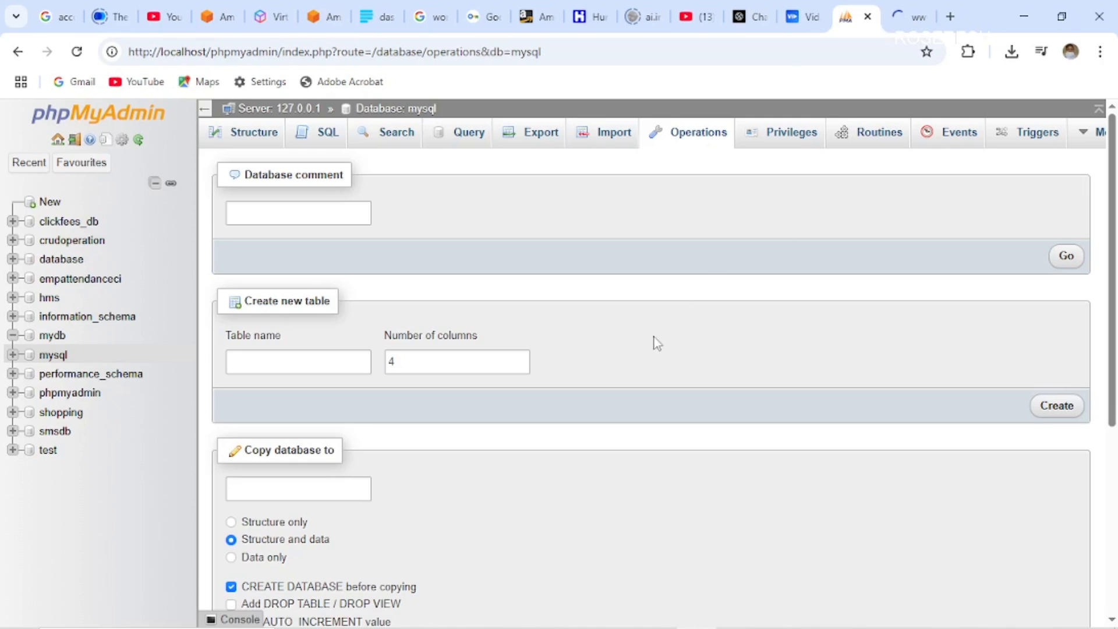
scroll(638, 311, down, 3)
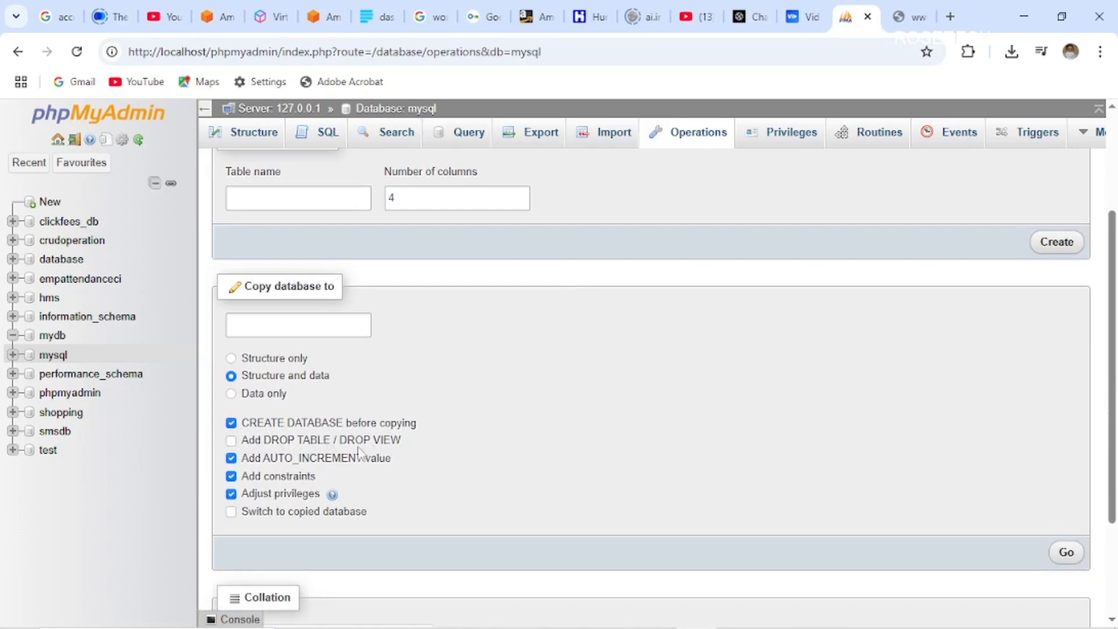
- Open the mydb database's structure, collapse its tree entry and view the lists of recent and favourite tables
click(47, 335)
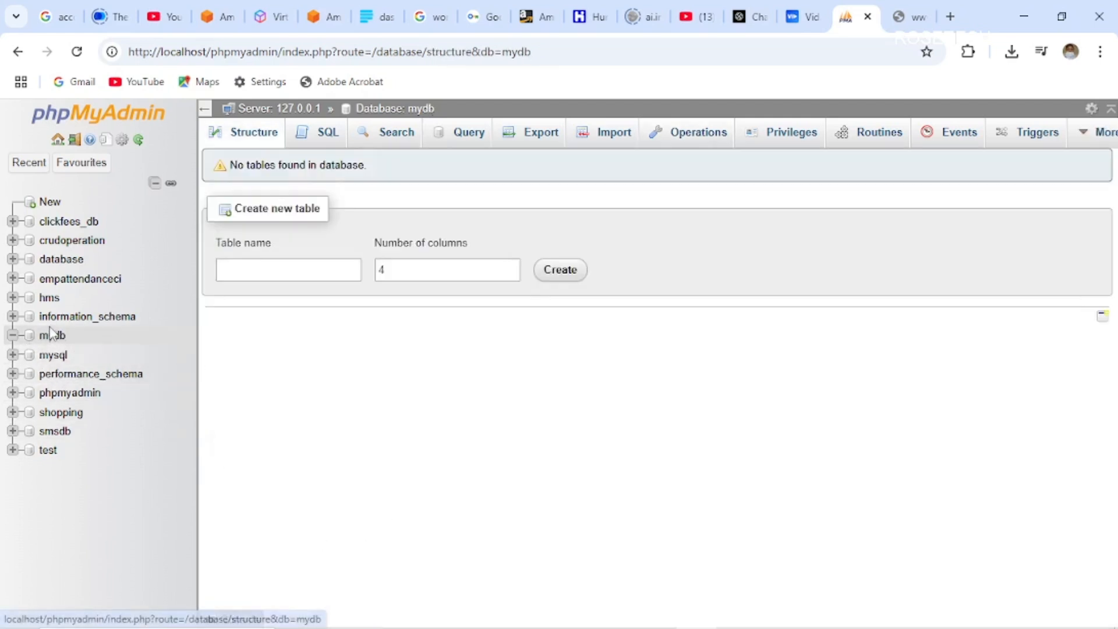
click(13, 336)
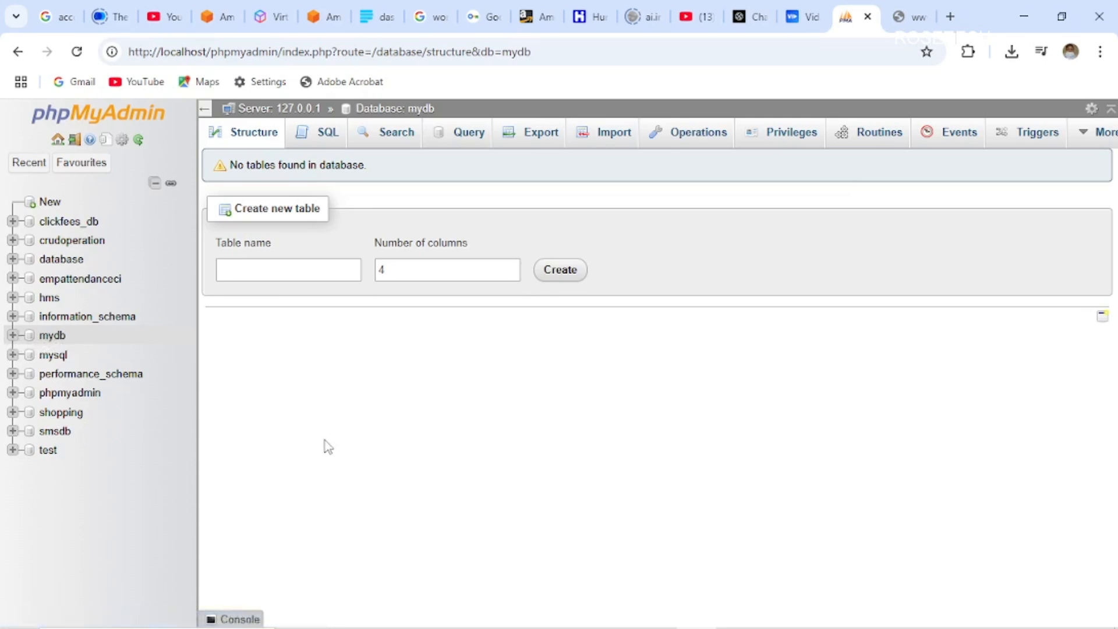
click(37, 165)
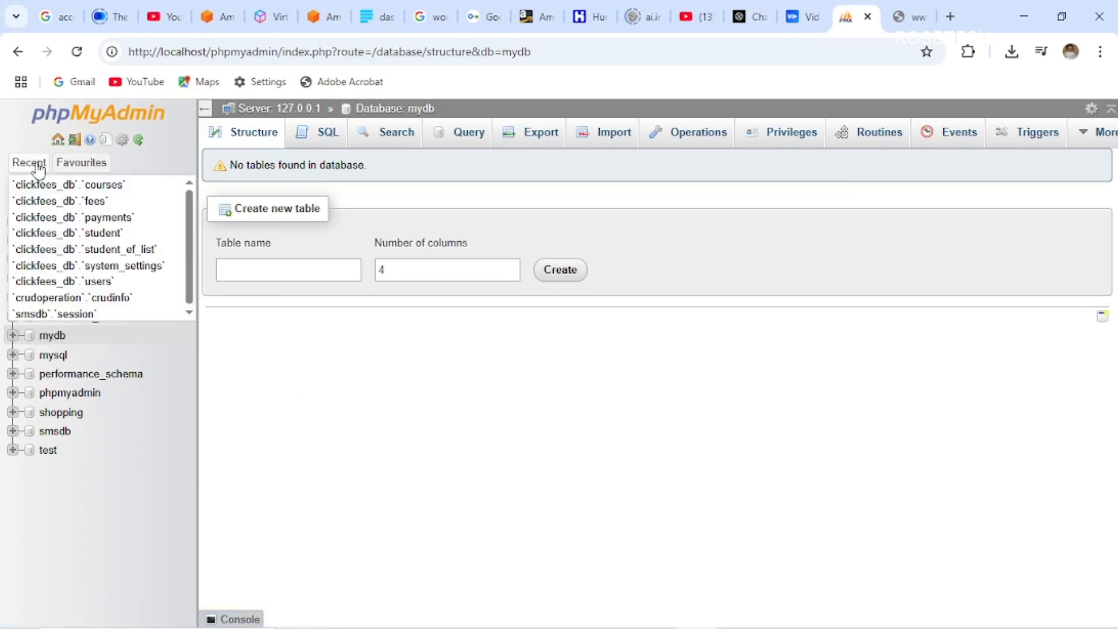
click(92, 165)
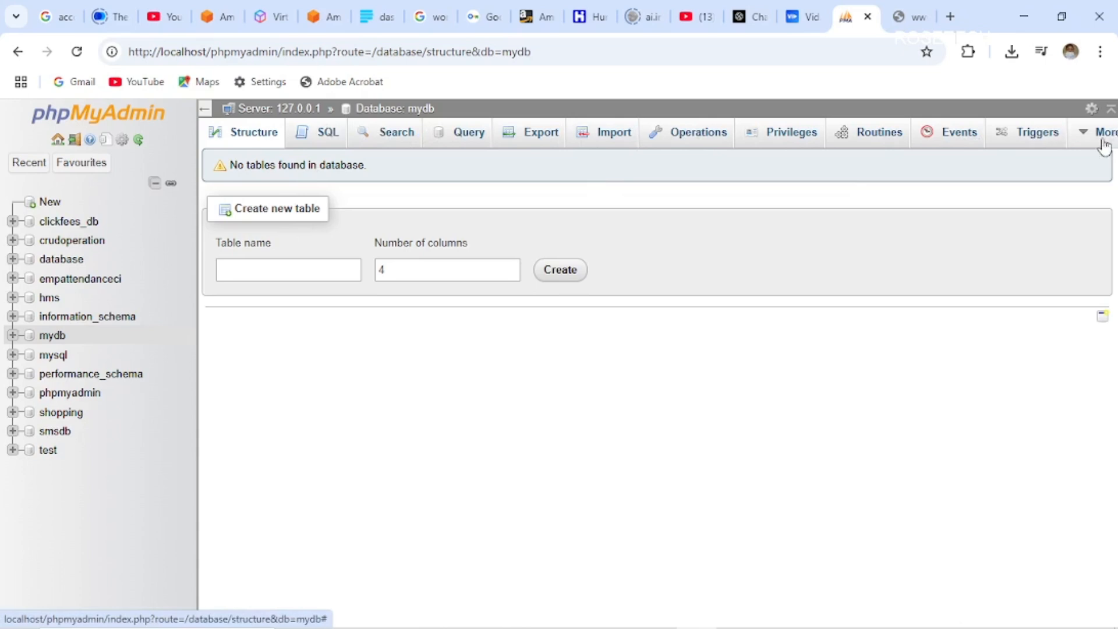
- Open the Designer for the mydb database and bring up its form for creating a table
mouse_move(1104, 143)
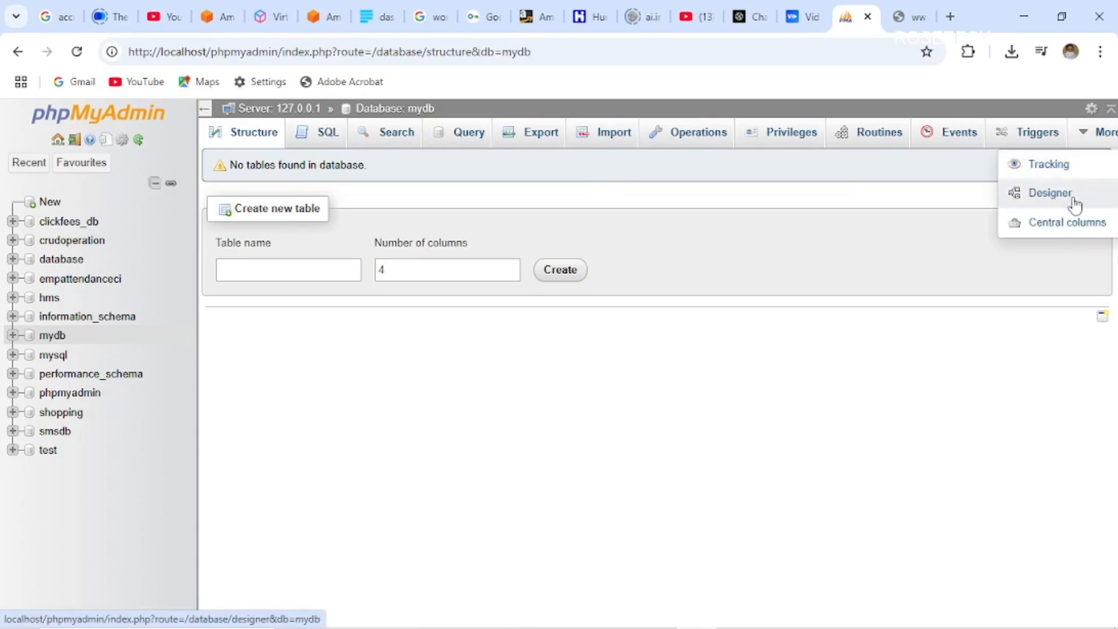
click(1043, 197)
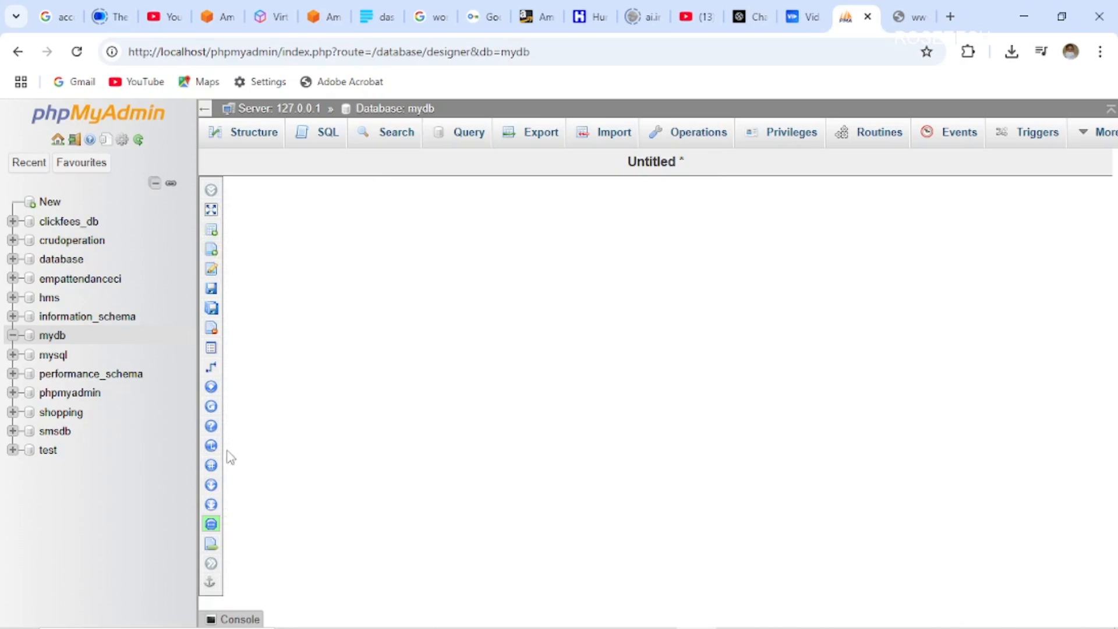
mouse_move(227, 451)
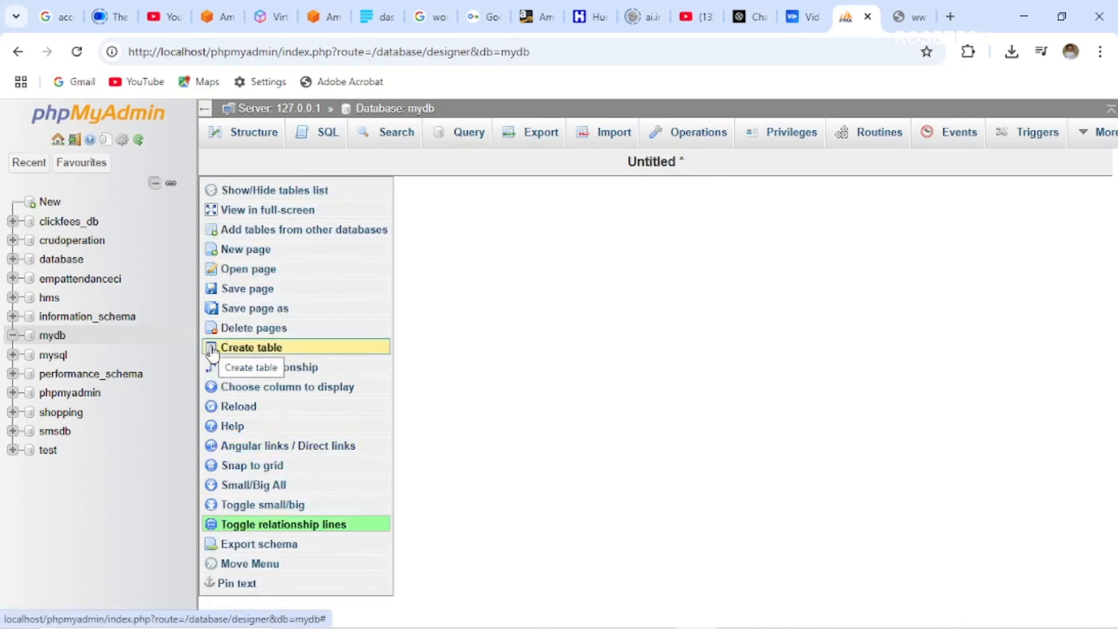
drag(211, 347, 507, 335)
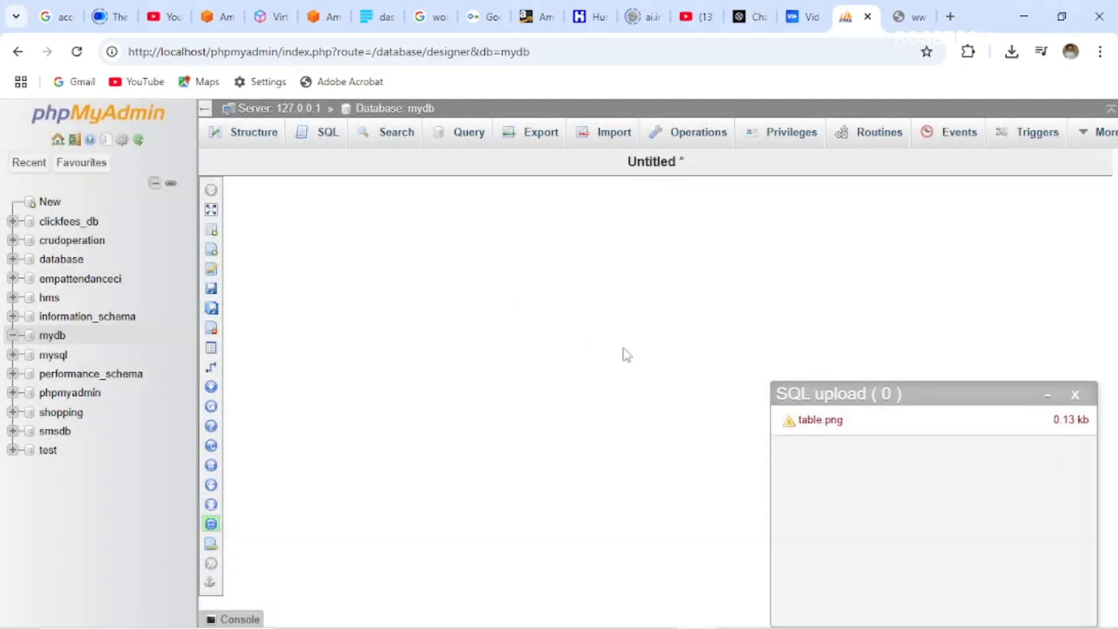
click(1075, 394)
mouse_move(209, 292)
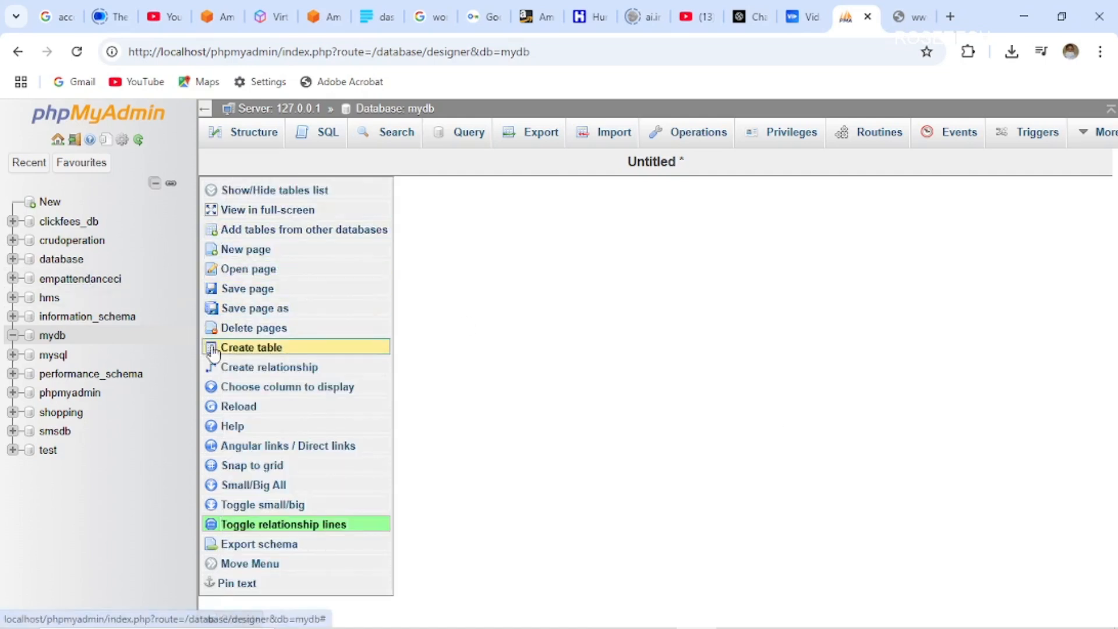
click(382, 346)
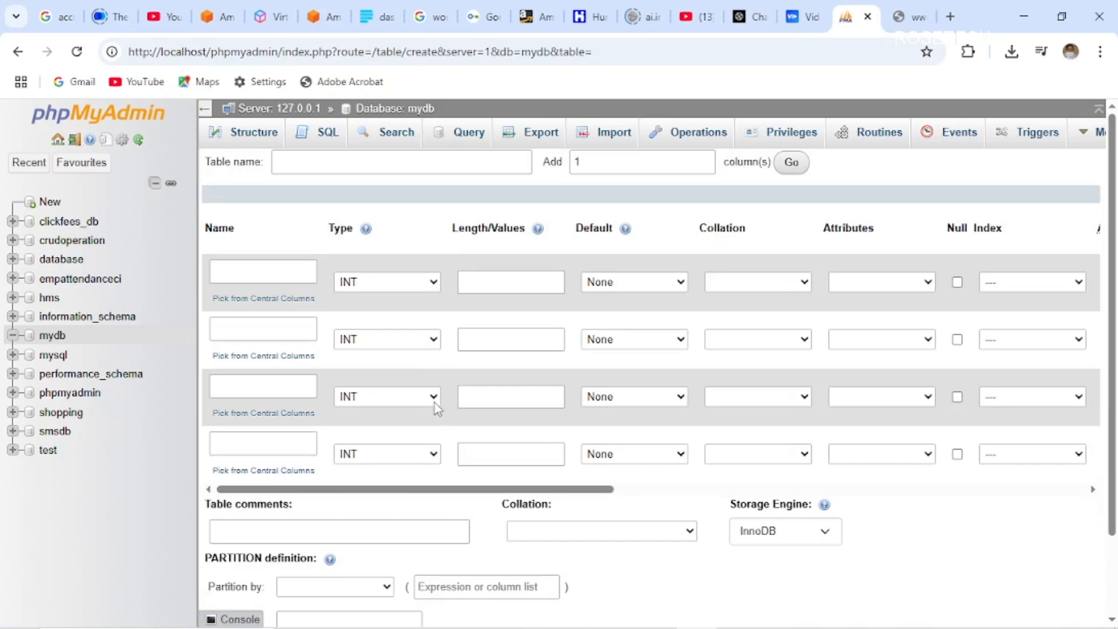
- Return to the mydb Designer and start the Create relationship tool
mouse_move(1090, 135)
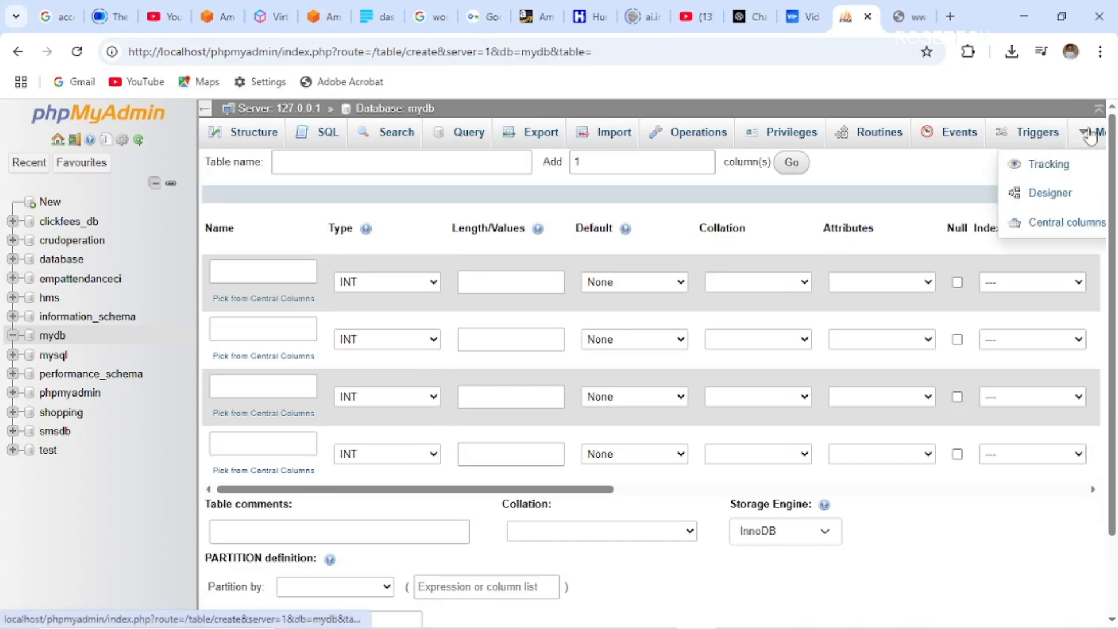
click(1048, 192)
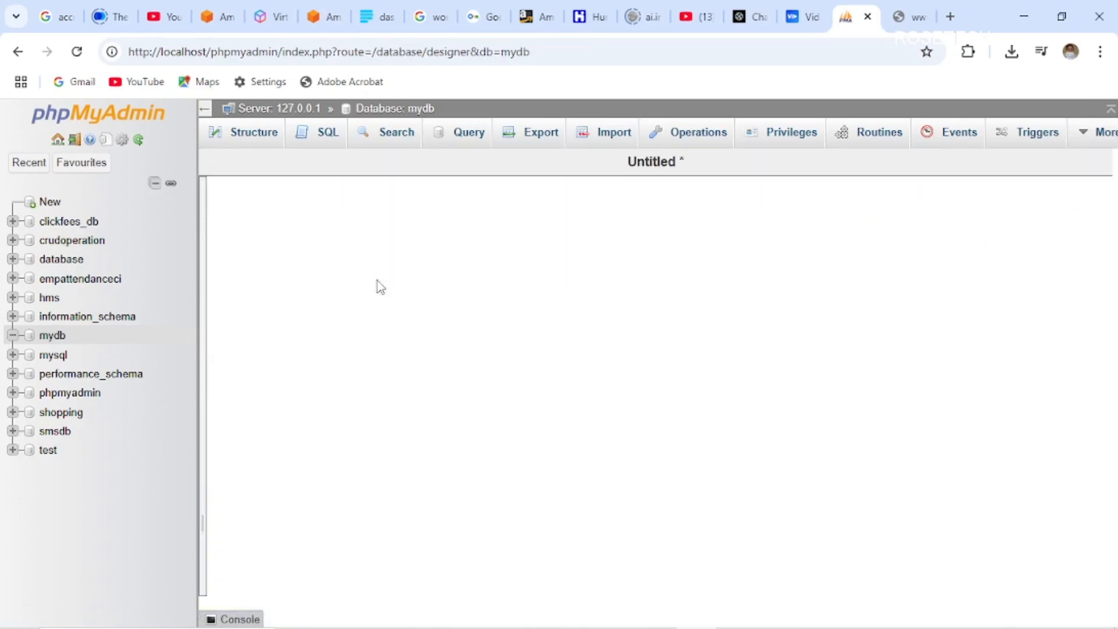
mouse_move(244, 228)
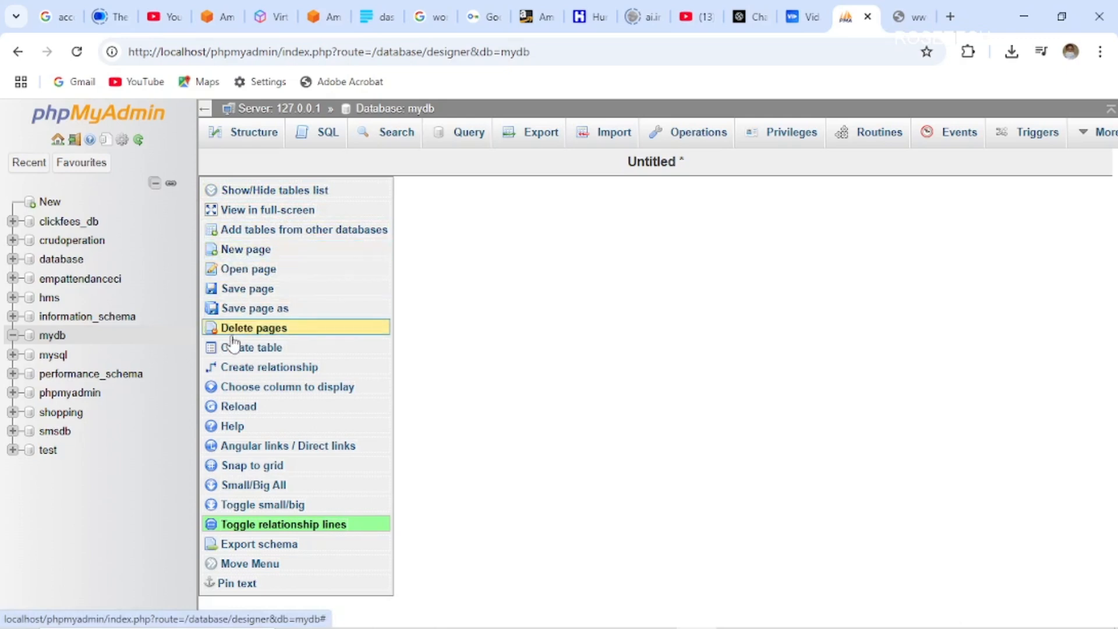
click(252, 368)
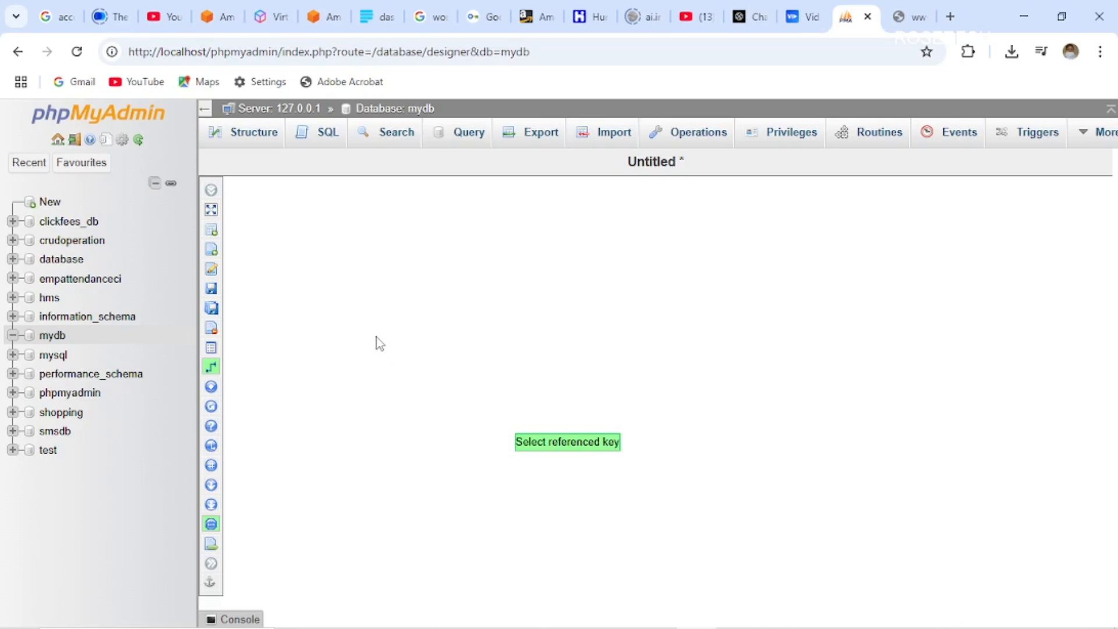
mouse_move(213, 368)
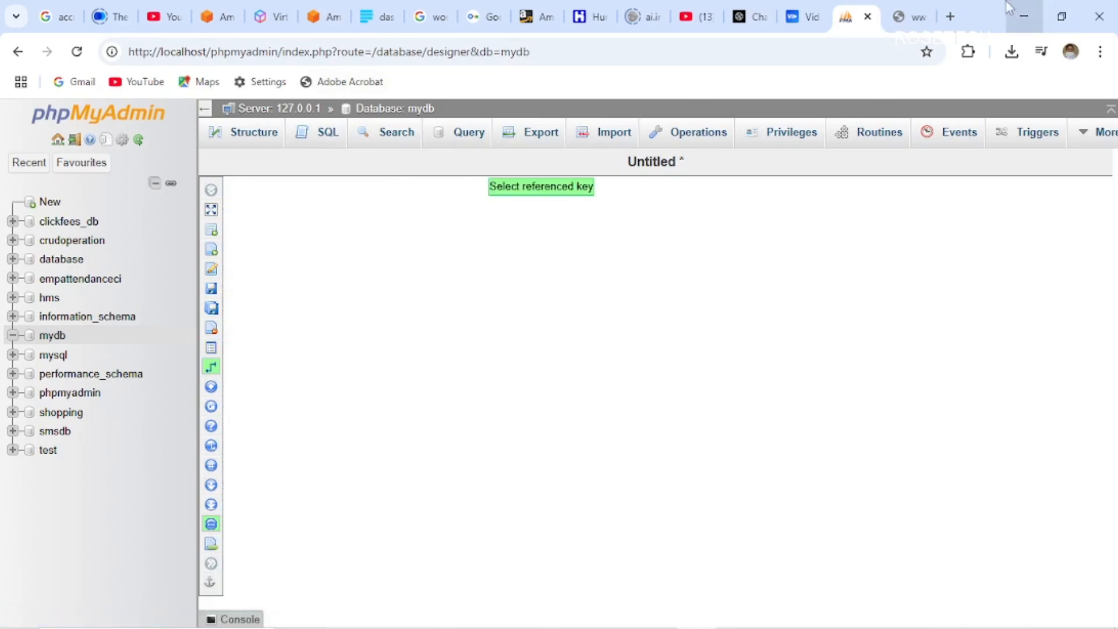
- Go back to the apachefriends.org download page, reload it and recheck the hidden system tray icons
click(912, 17)
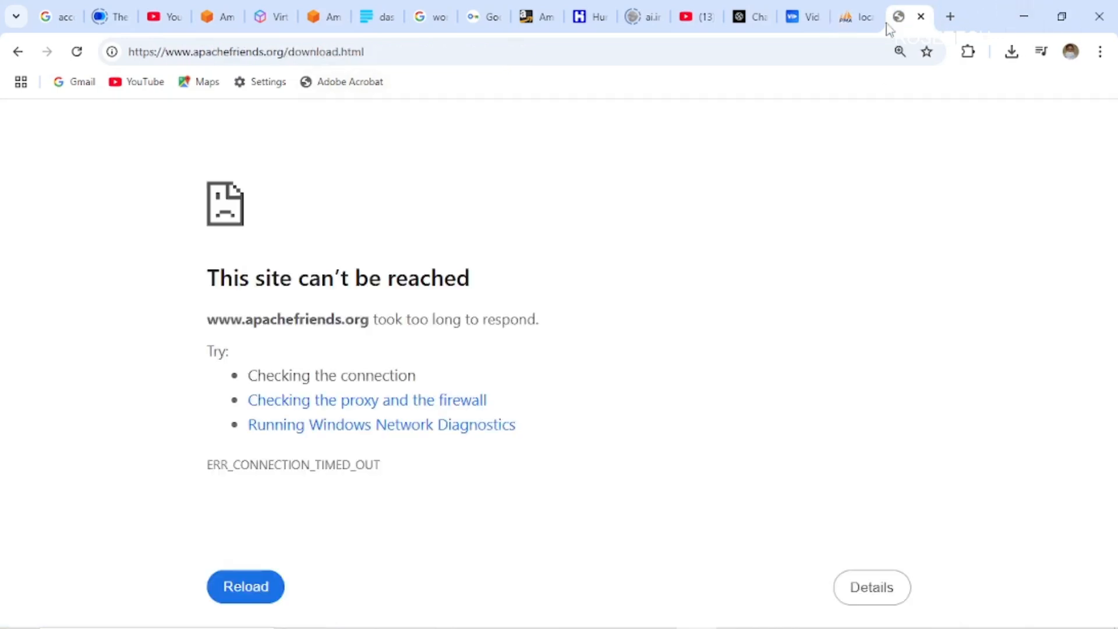
click(111, 53)
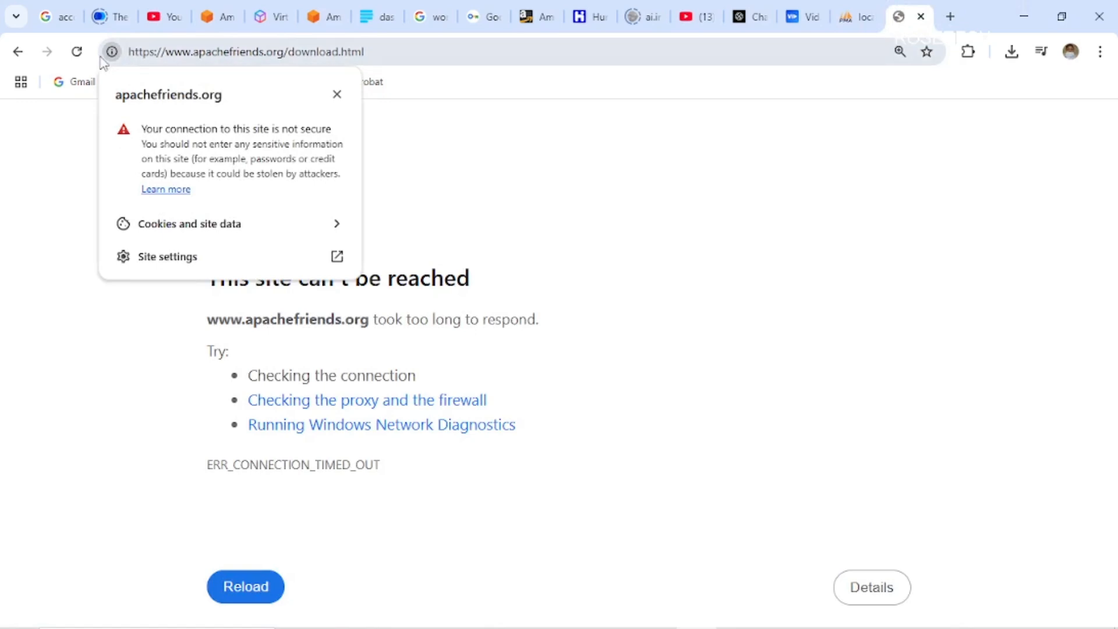
click(77, 51)
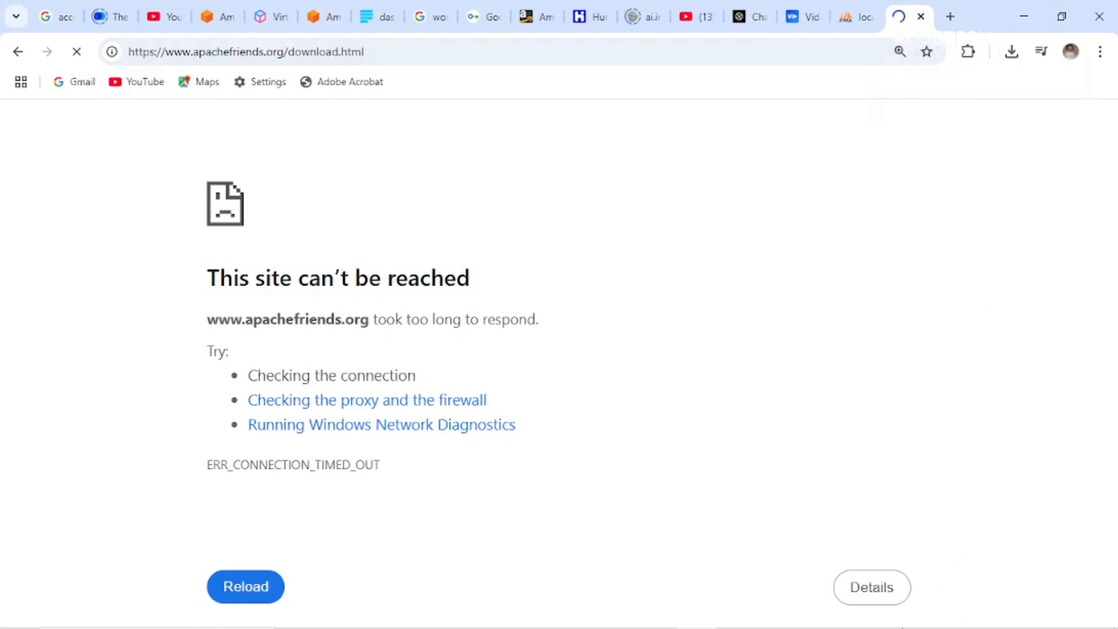
click(919, 613)
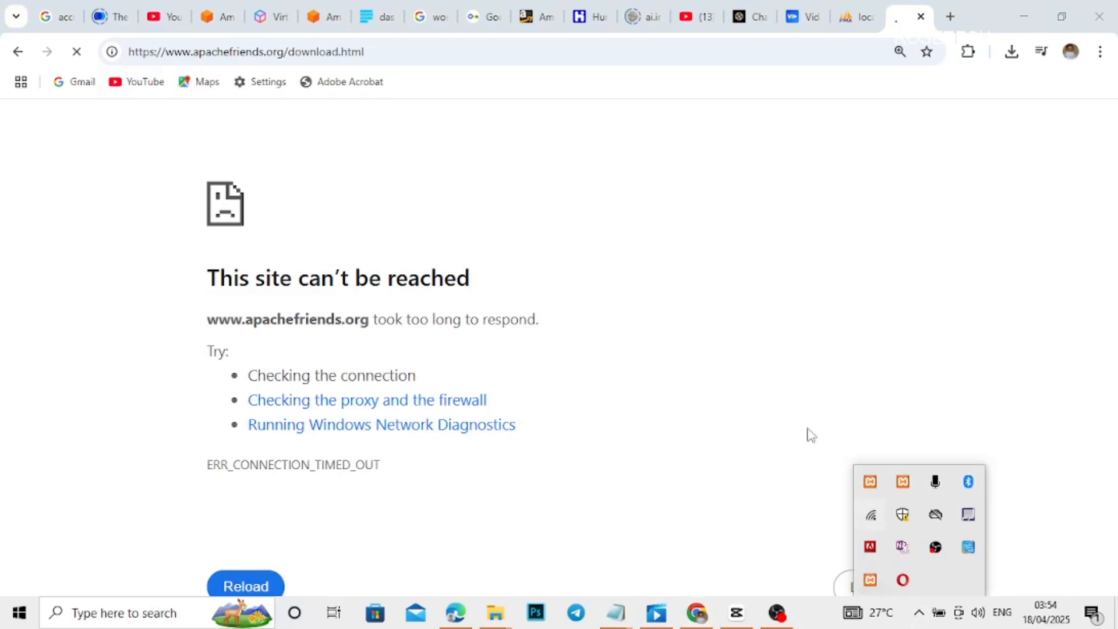
click(794, 403)
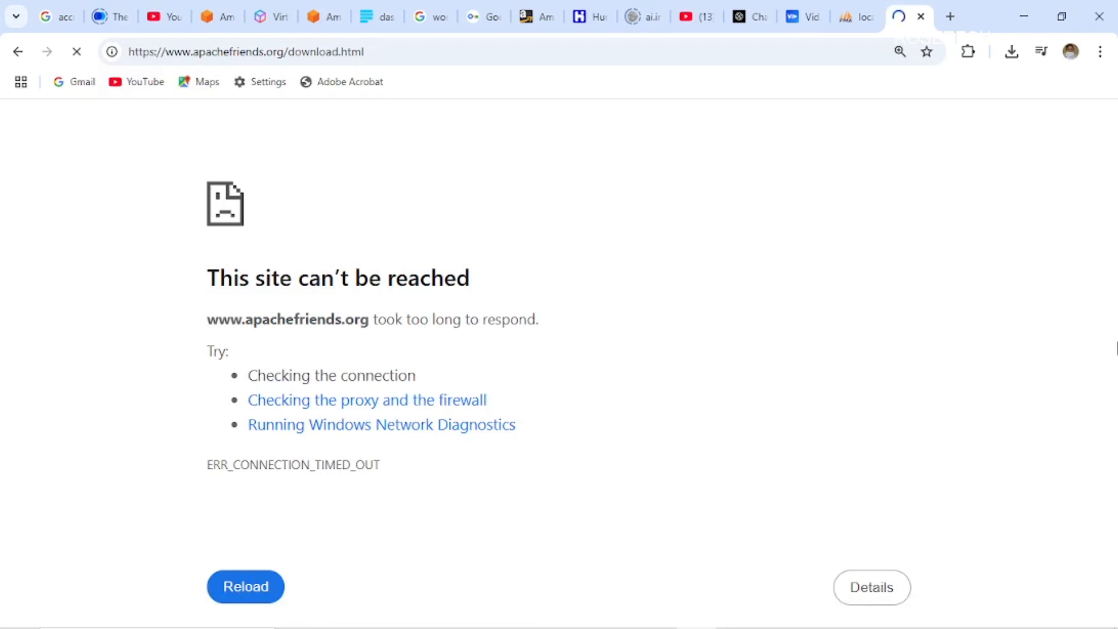
mouse_move(778, 626)
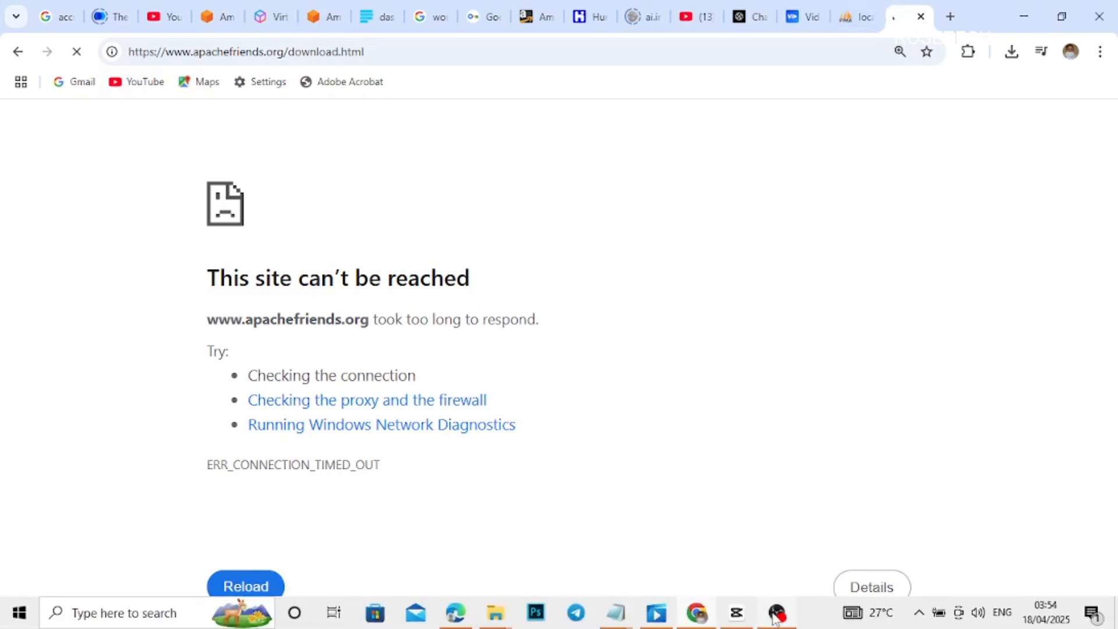